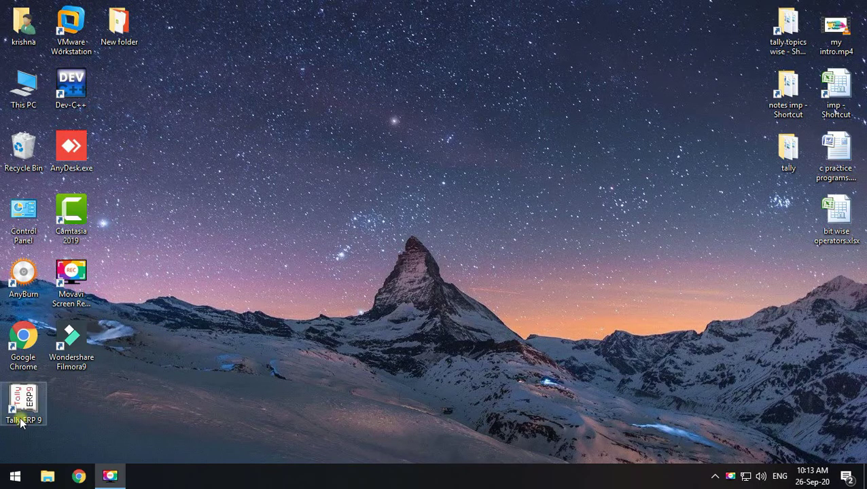
# - Launch Excel 2007 from the Start search, then close the blank workbook
pyautogui.click(12, 479)
pyautogui.write('exc')
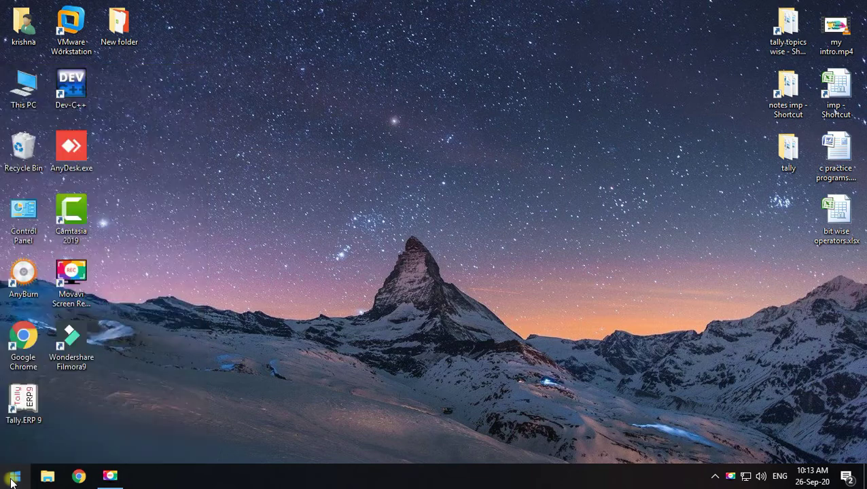
pyautogui.write('e')
pyautogui.click(112, 144)
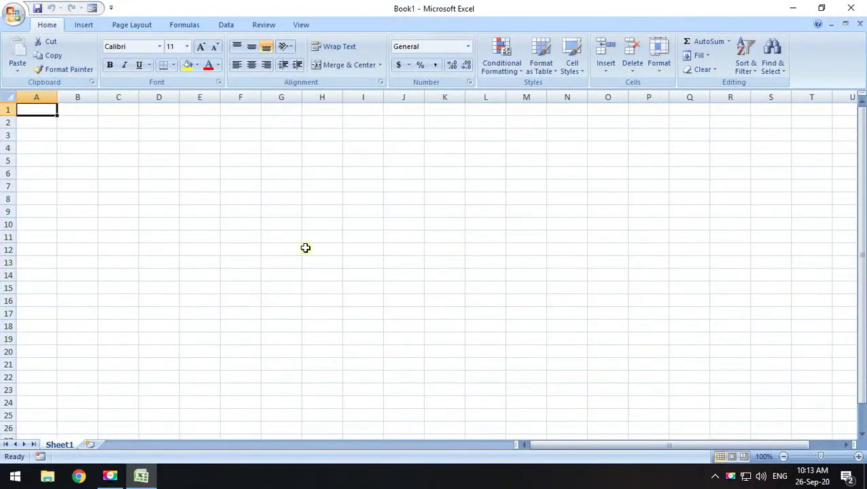
pyautogui.click(850, 9)
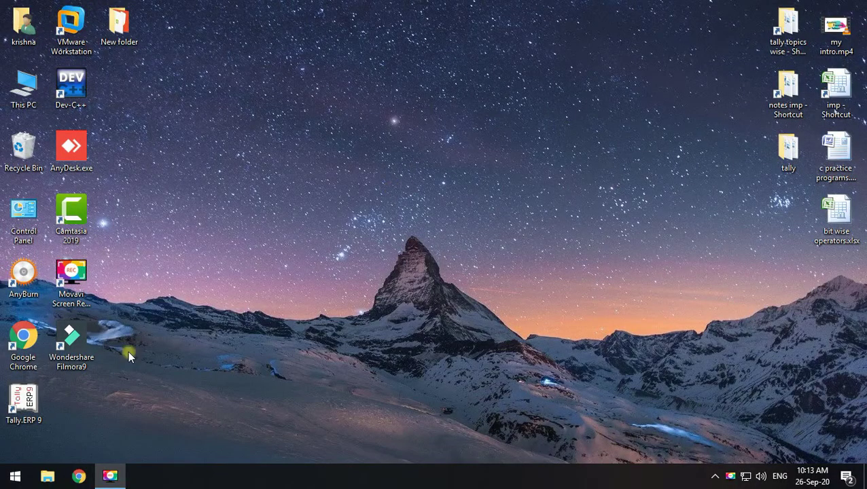
# - Launch Excel again with the 'excel' command in the Run box, then close it
pyautogui.press('super+r')
pyautogui.moveTo(133, 340); pyautogui.dragTo(425, 204)
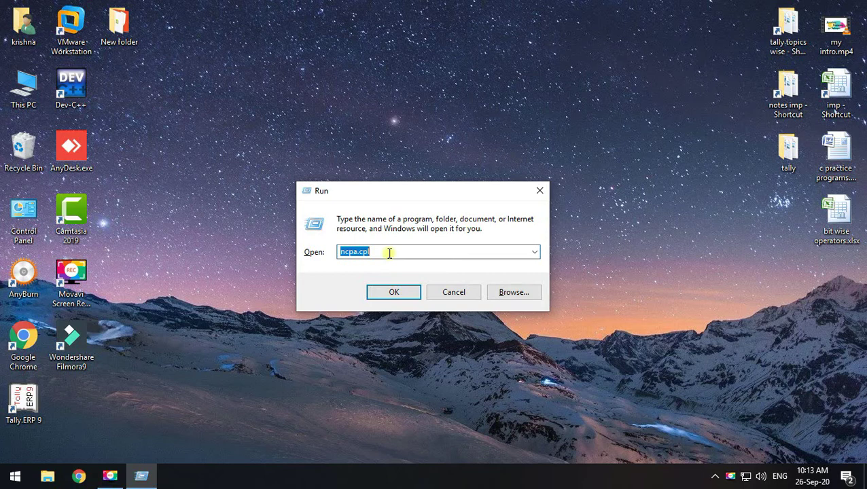
pyautogui.press('BackSpace')
pyautogui.write('excel')
pyautogui.click(399, 295)
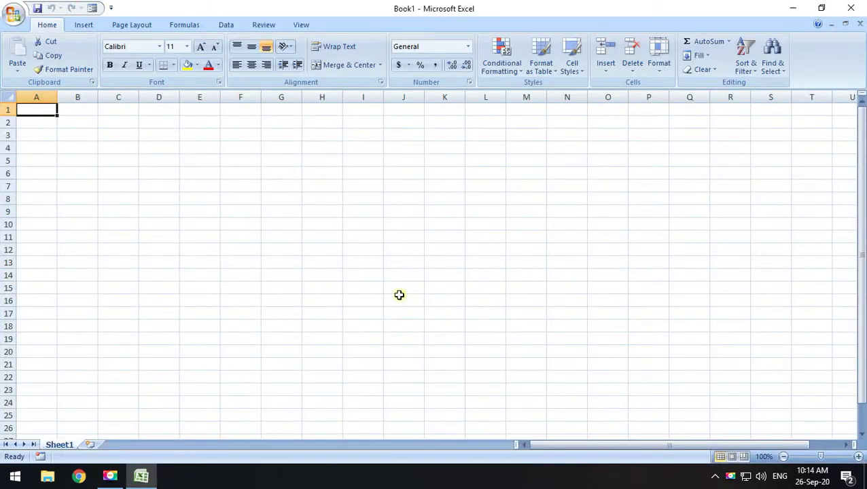
pyautogui.click(850, 8)
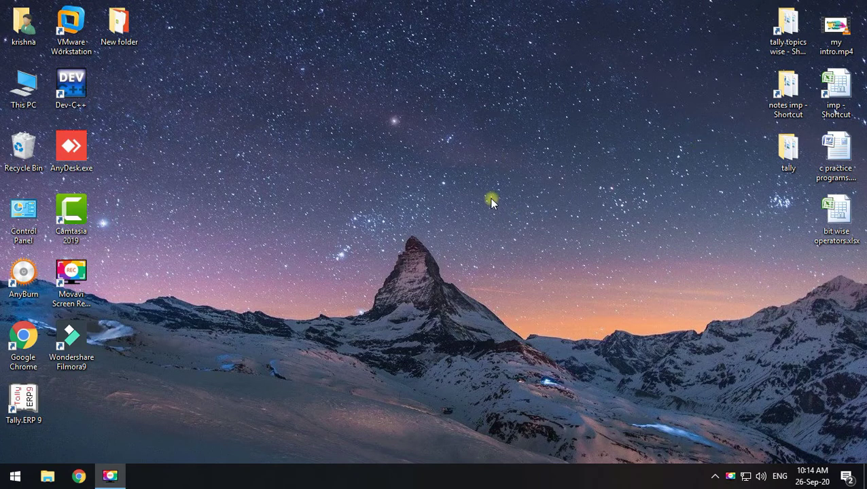
# - Create a new Microsoft Office Excel Worksheet on the desktop with its default name
pyautogui.rightClick(395, 156)
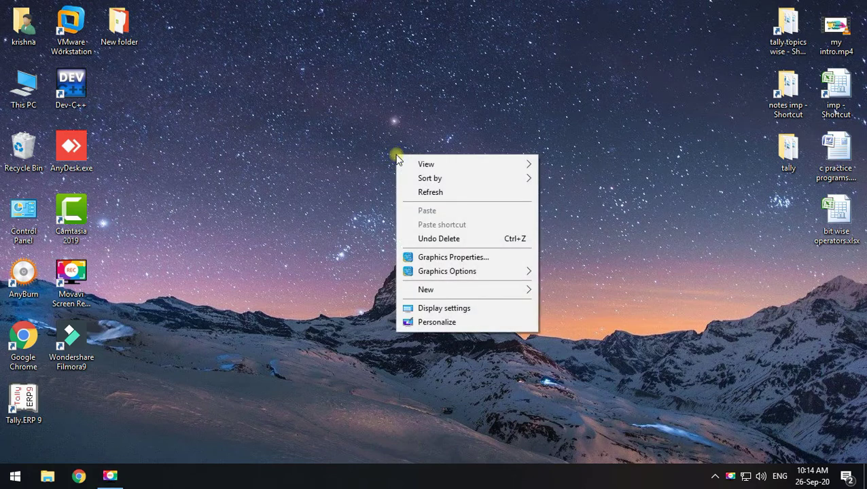
pyautogui.moveTo(515, 298)
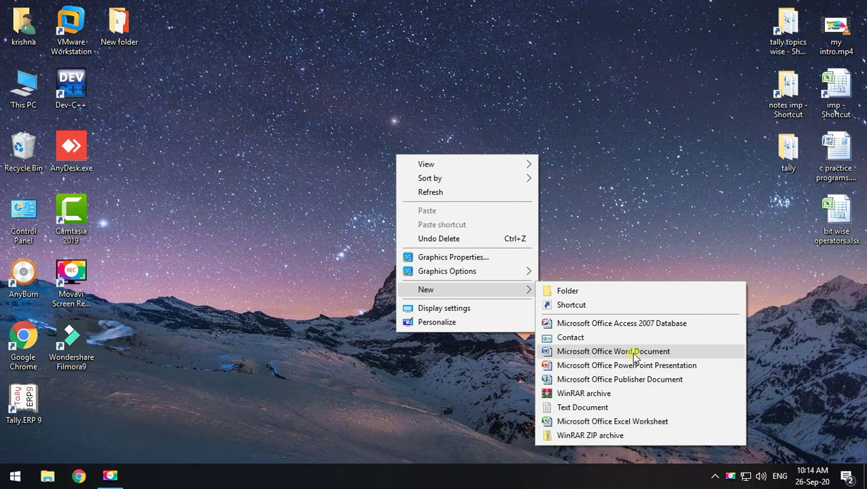
pyautogui.click(617, 191)
pyautogui.rightClick(344, 66)
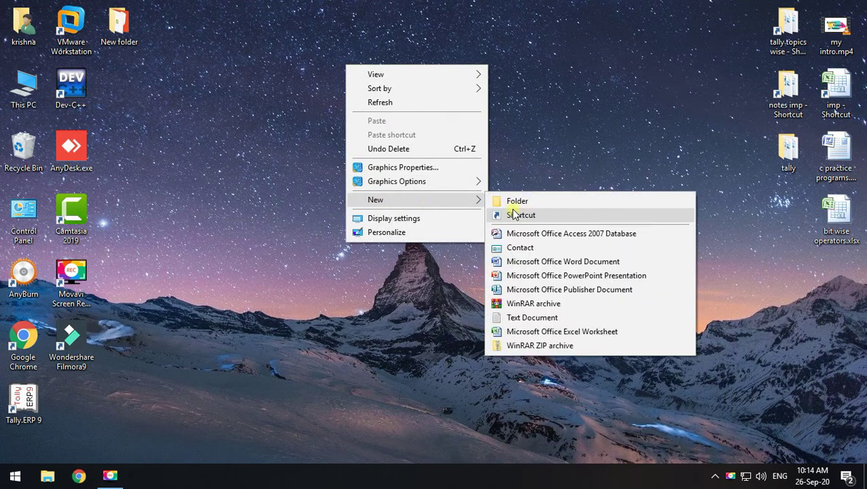
pyautogui.click(548, 331)
pyautogui.press('Return')
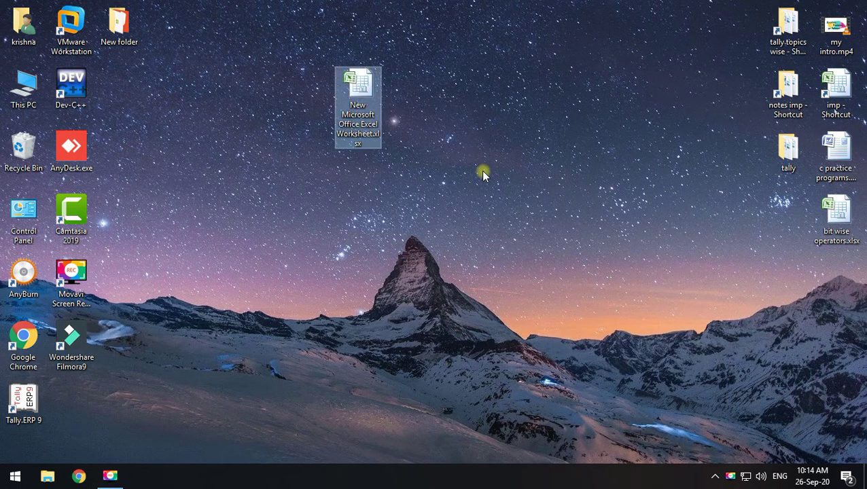
# - Bring up the desktop's New menu again and dismiss it without creating anything
pyautogui.moveTo(370, 115)
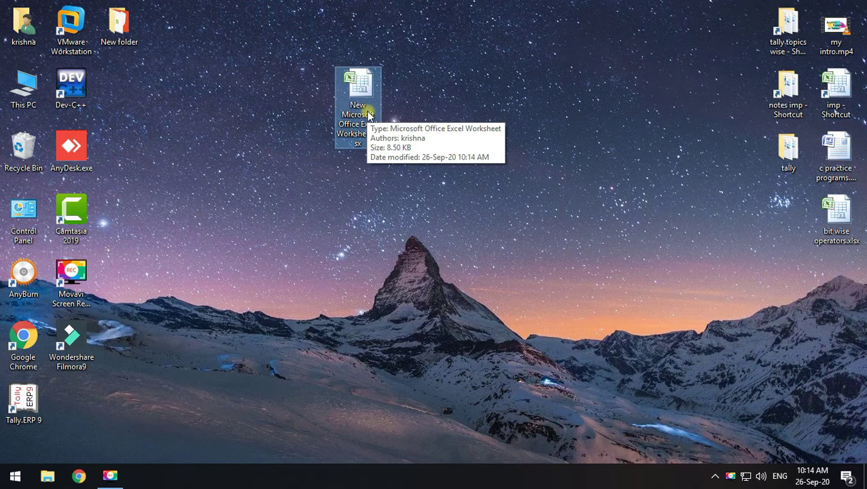
pyautogui.rightClick(486, 117)
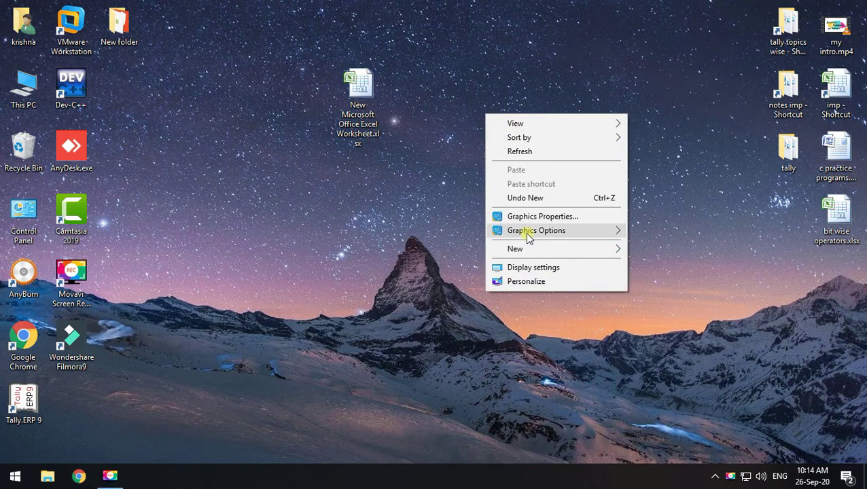
pyautogui.moveTo(528, 254)
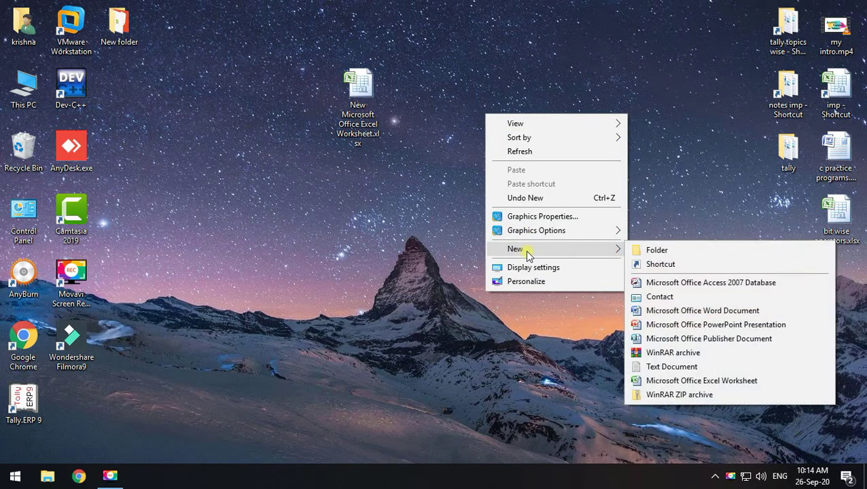
pyautogui.click(429, 125)
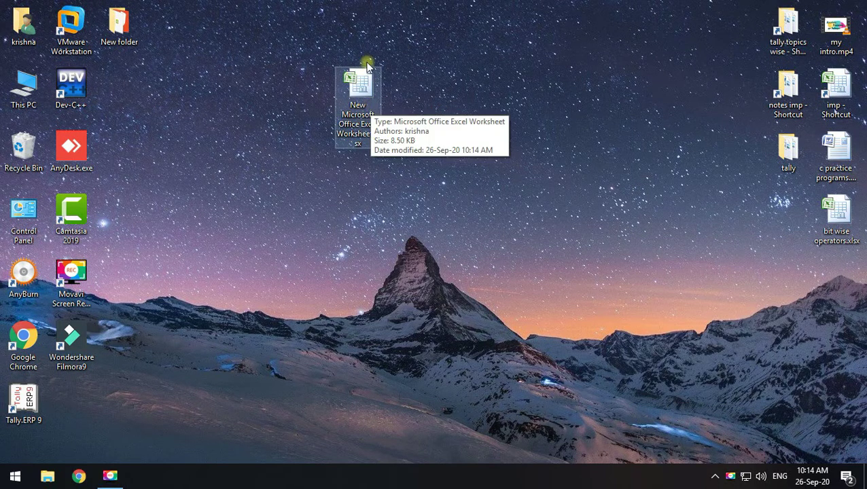
# - Rename the new workbook to 'sample file' so it becomes sample file.xlsx
pyautogui.moveTo(293, 12); pyautogui.dragTo(435, 202)
pyautogui.click(463, 198)
pyautogui.moveTo(321, 62); pyautogui.dragTo(507, 149)
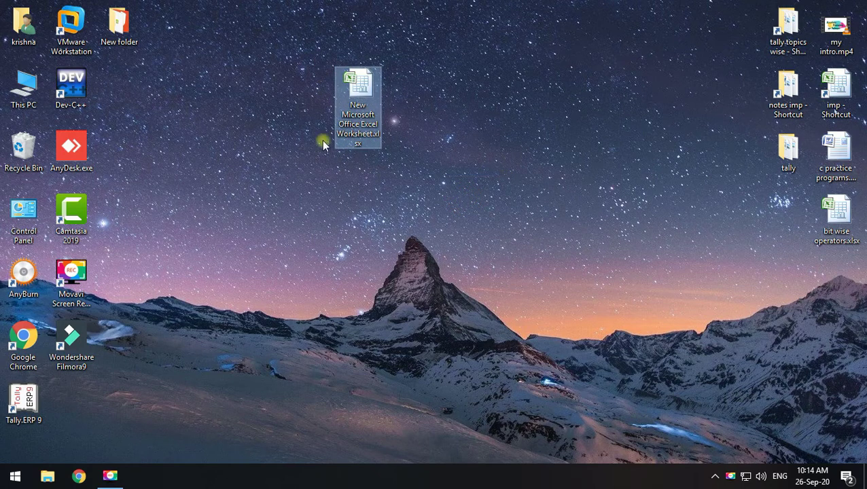
pyautogui.rightClick(363, 114)
pyautogui.click(405, 435)
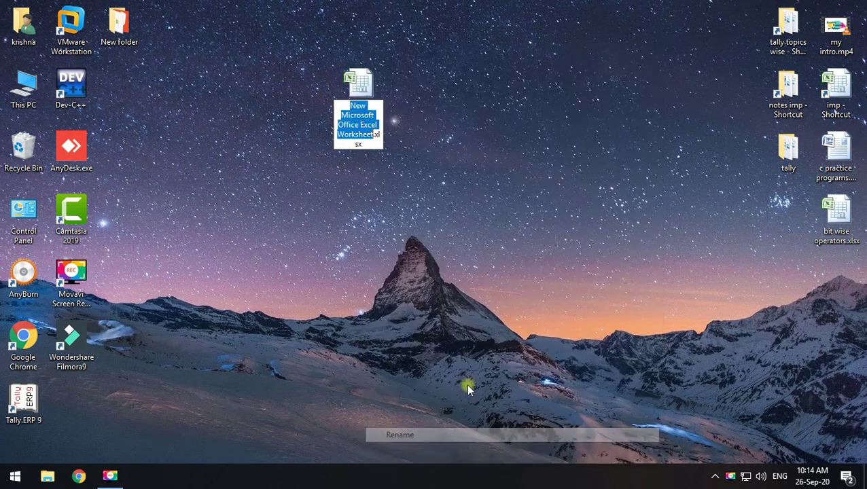
pyautogui.press('Escape')
pyautogui.rightClick(359, 95)
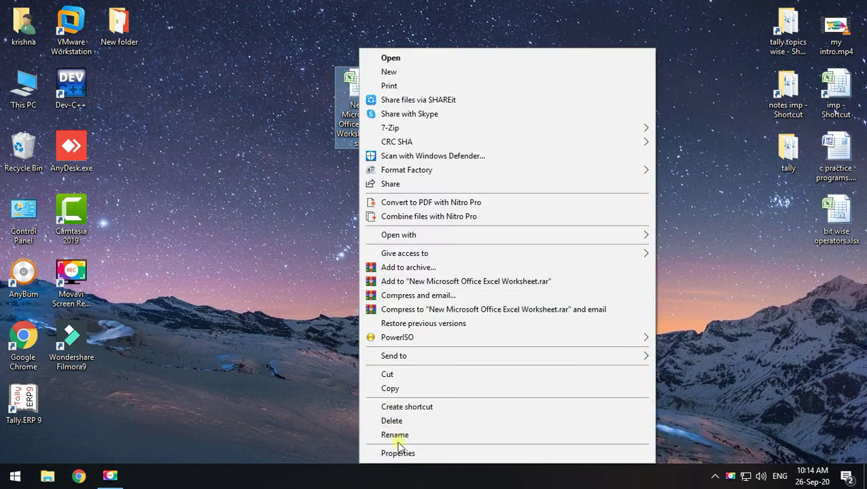
pyautogui.click(428, 435)
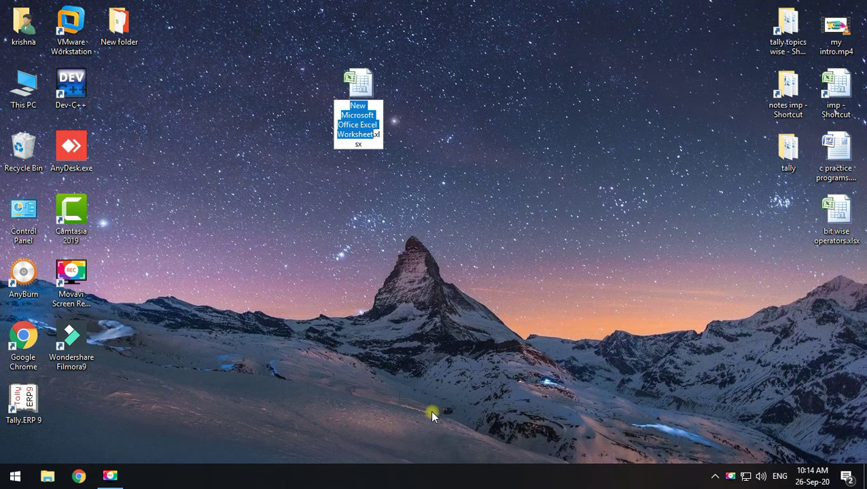
pyautogui.write('sample')
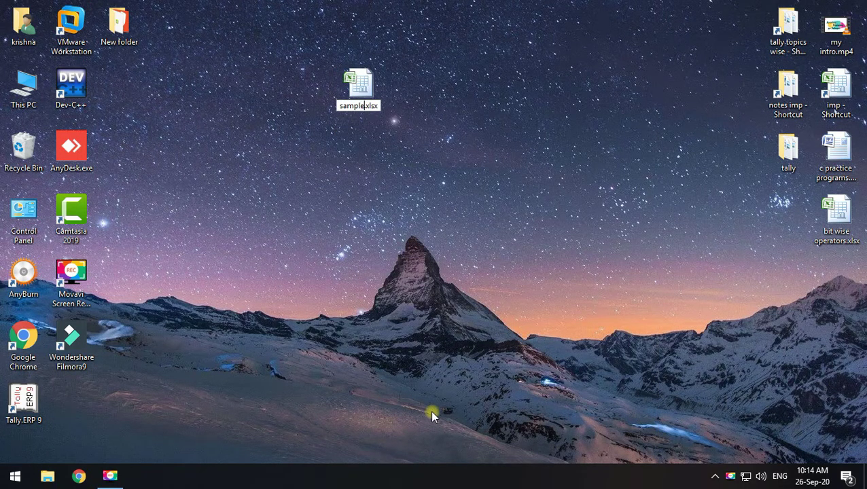
pyautogui.write(' file')
pyautogui.press('Return')
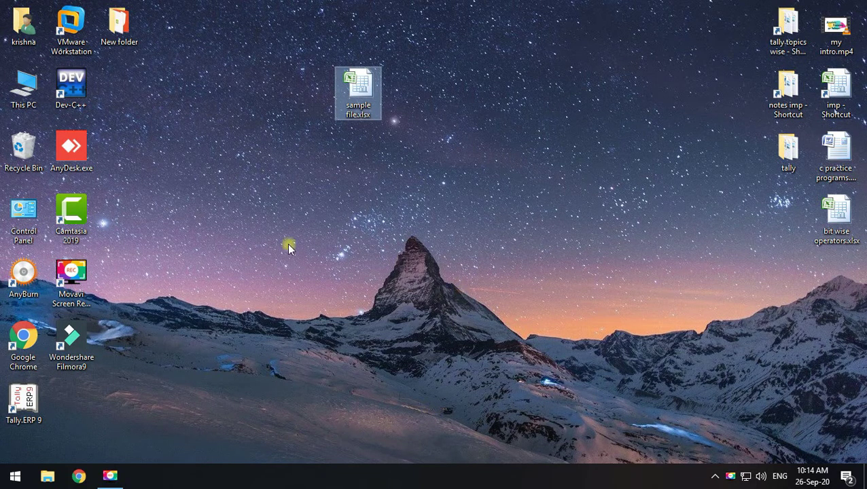
pyautogui.rightClick(373, 99)
pyautogui.click(401, 57)
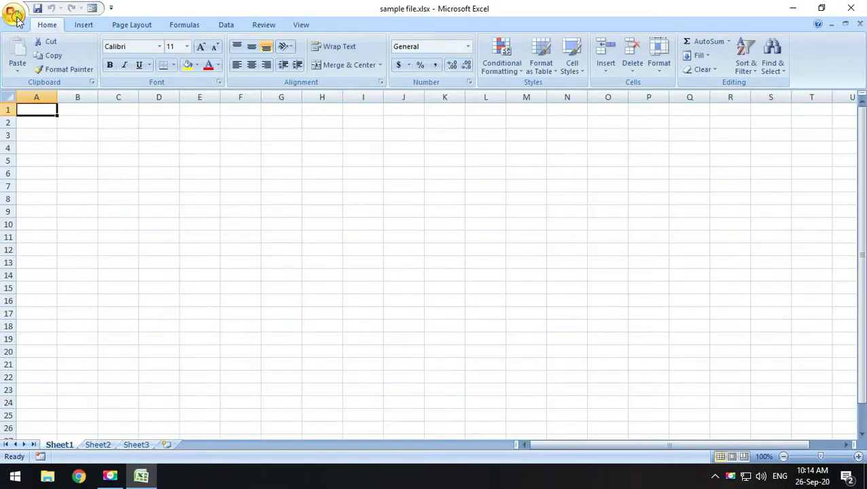
pyautogui.click(13, 15)
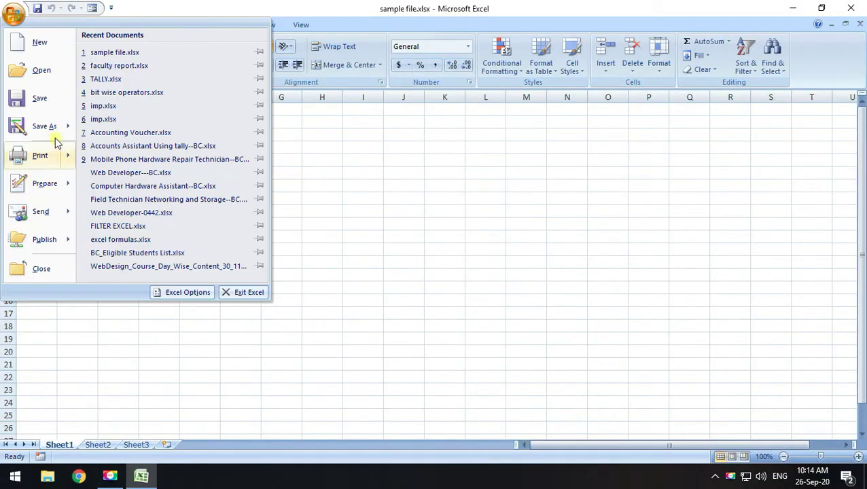
pyautogui.click(43, 128)
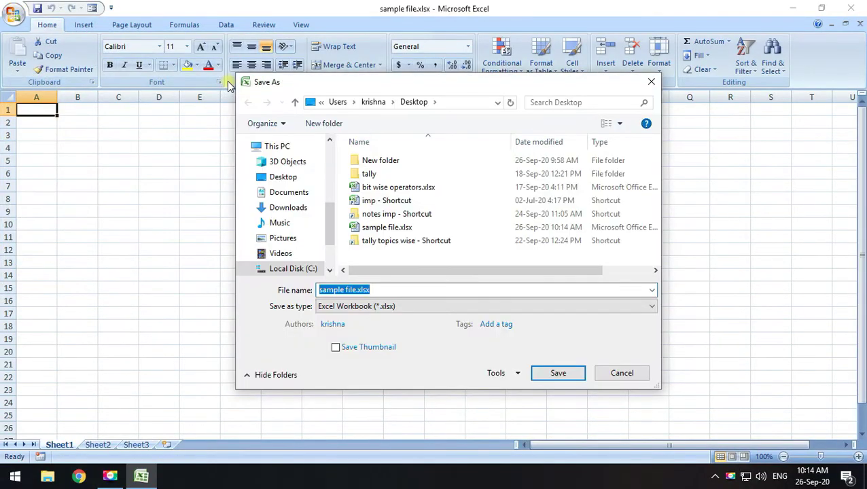
pyautogui.click(651, 82)
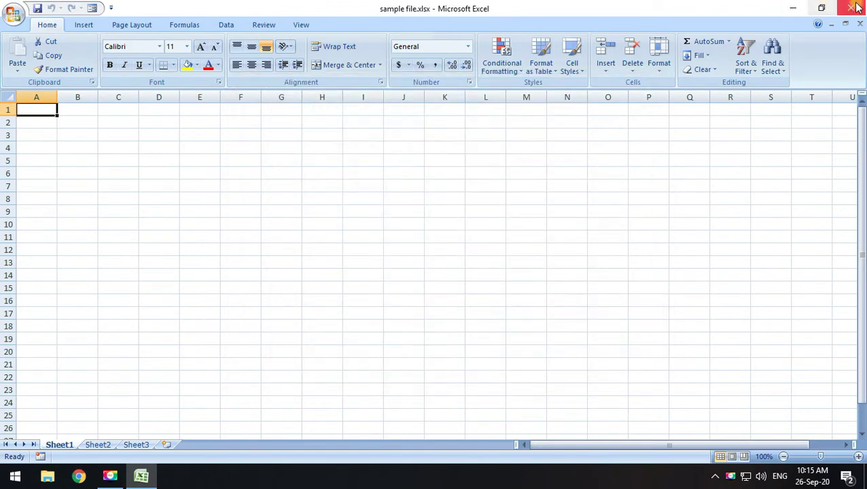
pyautogui.click(857, 6)
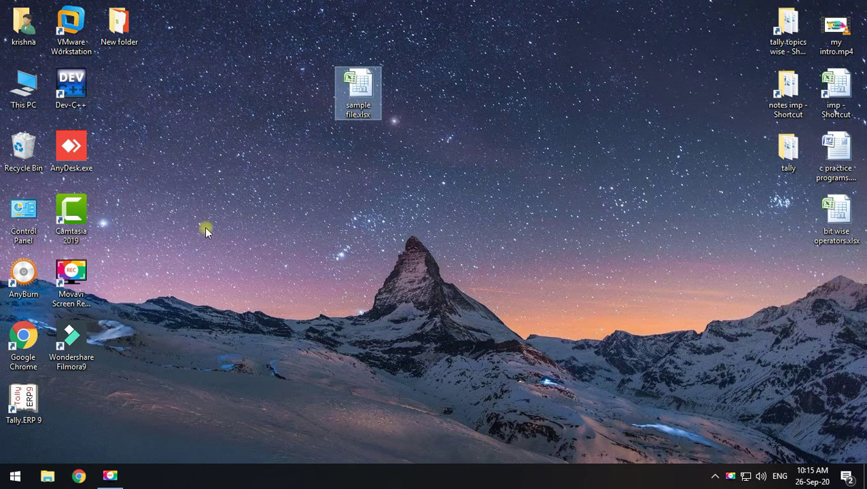
# - Dismiss the desktop's New menu twice, then open sample file.xlsx in Excel from its context menu
pyautogui.rightClick(246, 144)
pyautogui.moveTo(373, 279)
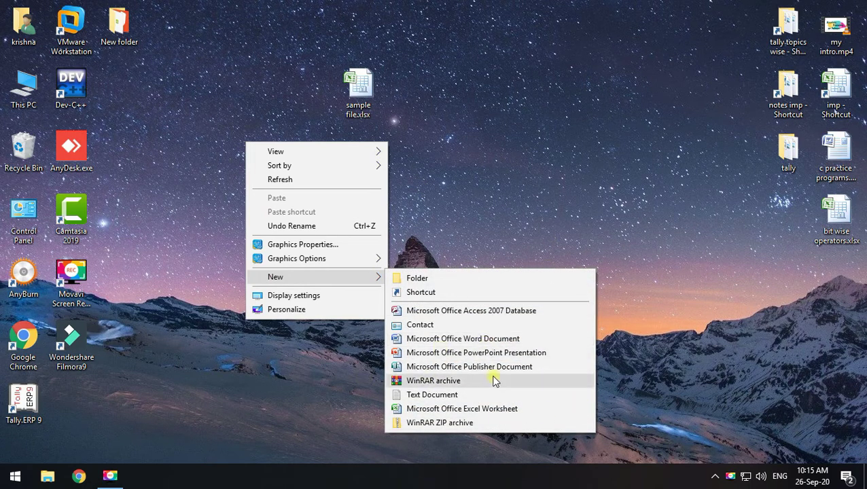
pyautogui.click(596, 139)
pyautogui.rightClick(277, 117)
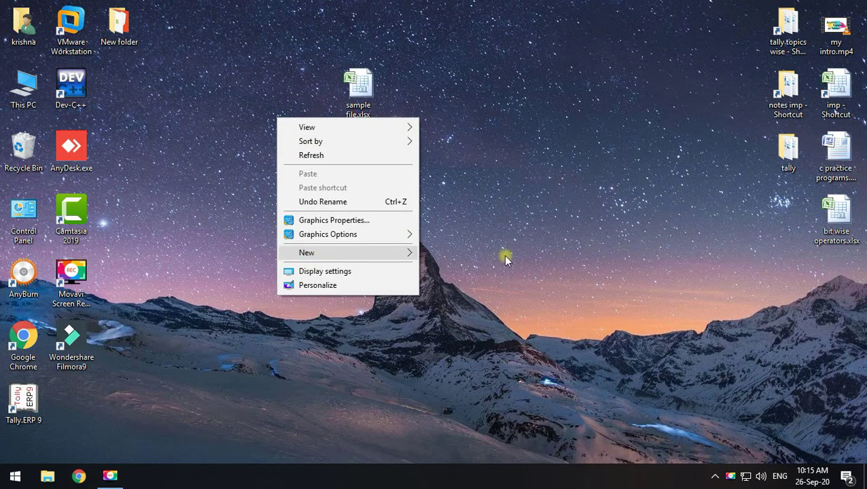
pyautogui.moveTo(378, 253)
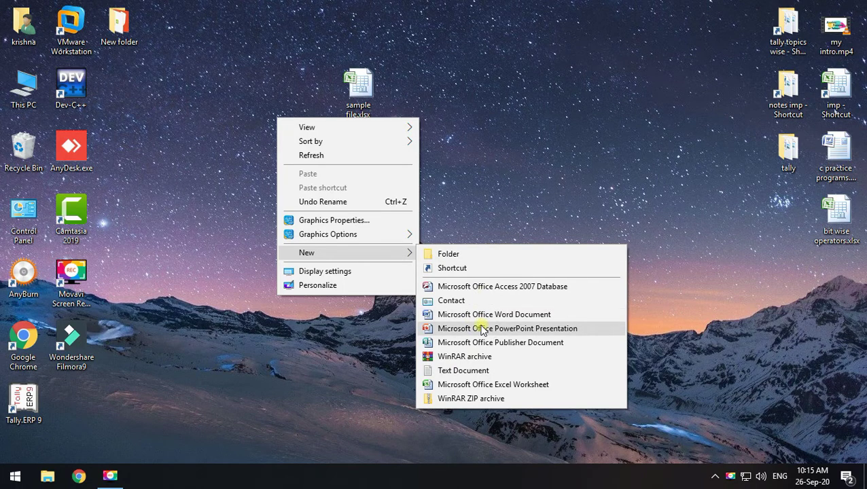
pyautogui.click(521, 217)
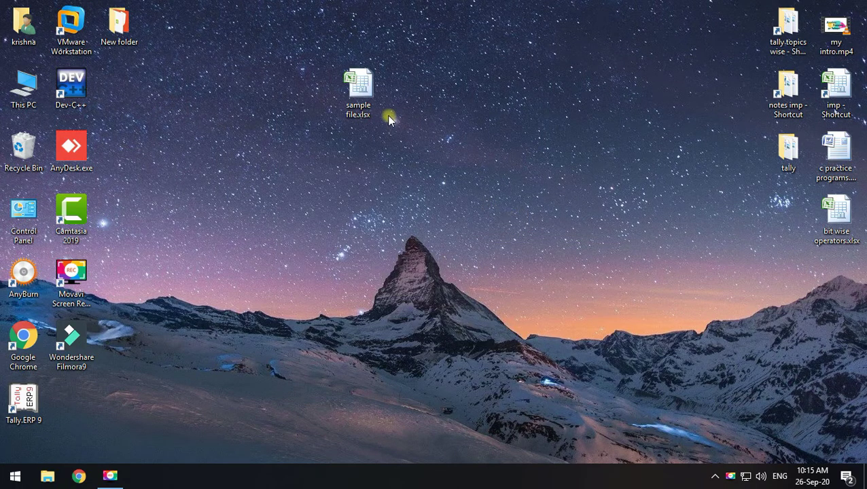
pyautogui.rightClick(360, 95)
pyautogui.click(392, 59)
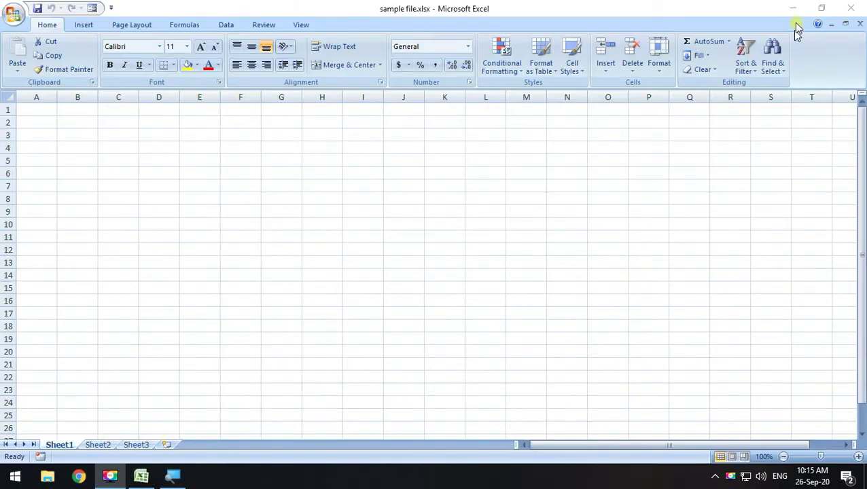
# - Close Excel, relaunch Excel 2007 from the Start search, and close Book1
pyautogui.click(851, 8)
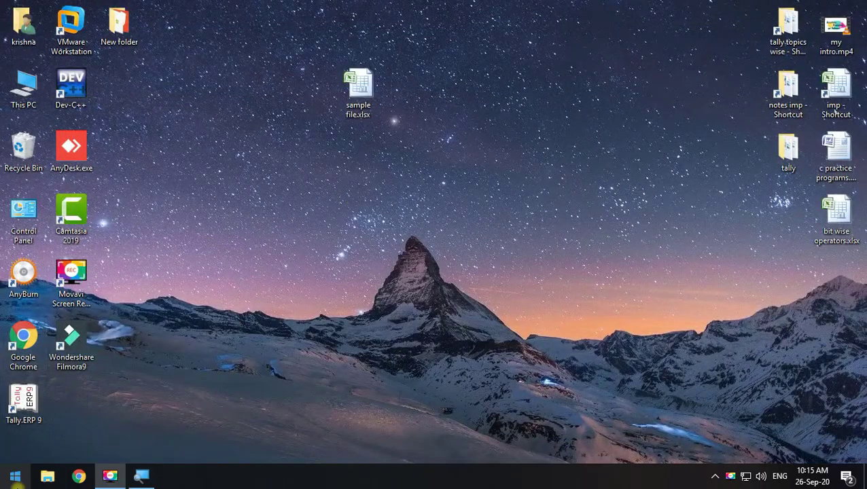
pyautogui.click(15, 476)
pyautogui.write('excel')
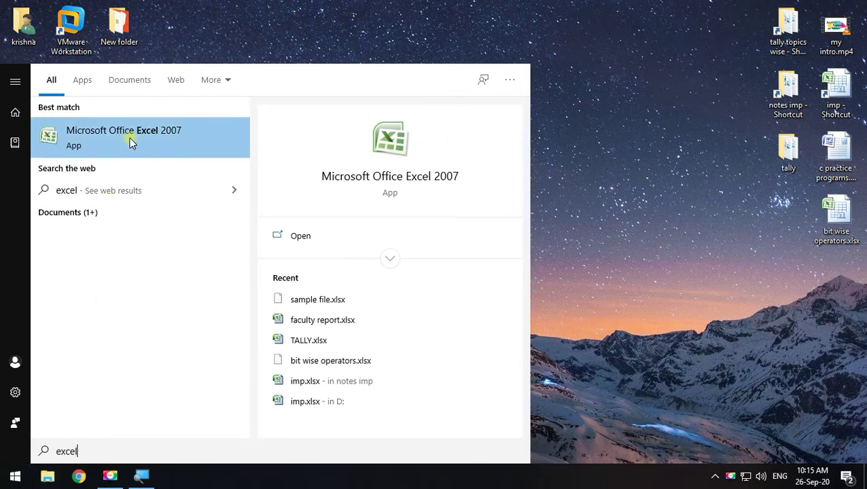
pyautogui.click(131, 138)
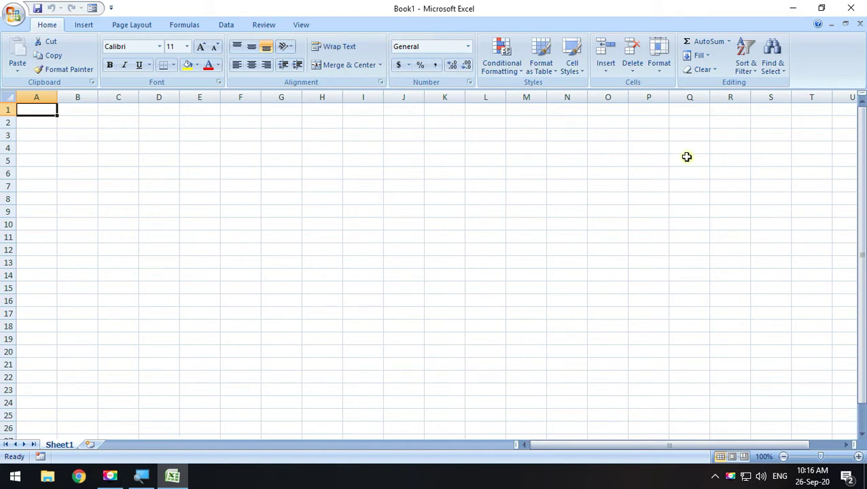
pyautogui.click(849, 5)
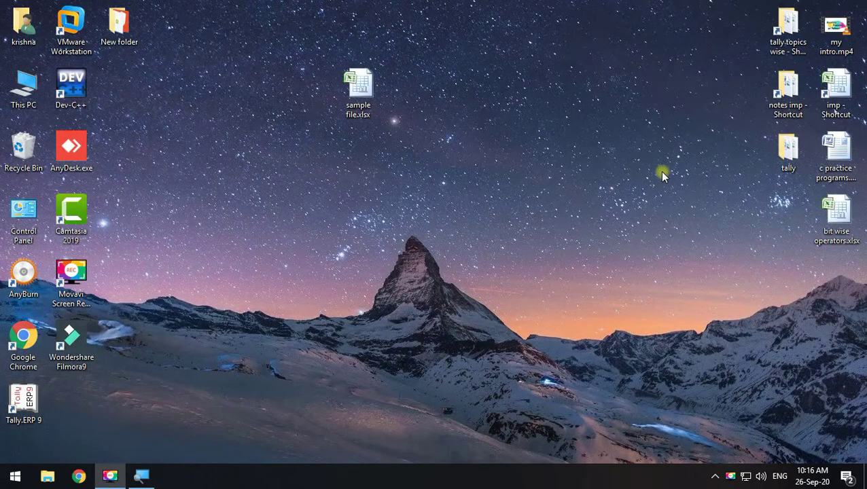
# - Open sample file.xlsx from the desktop with its context menu
pyautogui.click(360, 92)
pyautogui.rightClick(364, 92)
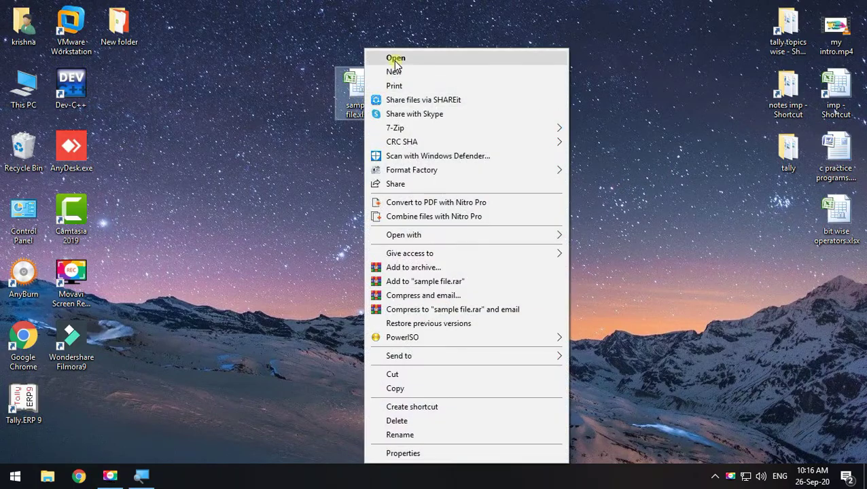
pyautogui.click(396, 61)
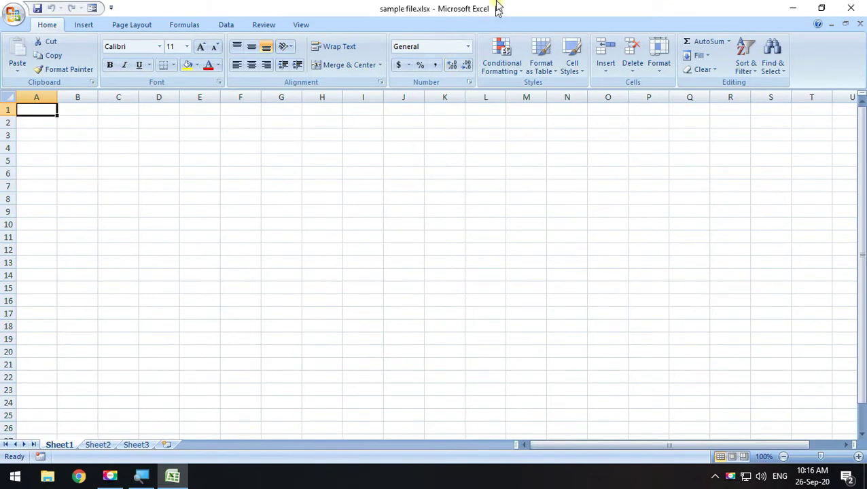
# - Switch between the Sheet1, Sheet2 and Sheet3 tabs
pyautogui.click(97, 445)
pyautogui.click(64, 445)
pyautogui.click(96, 445)
pyautogui.click(133, 445)
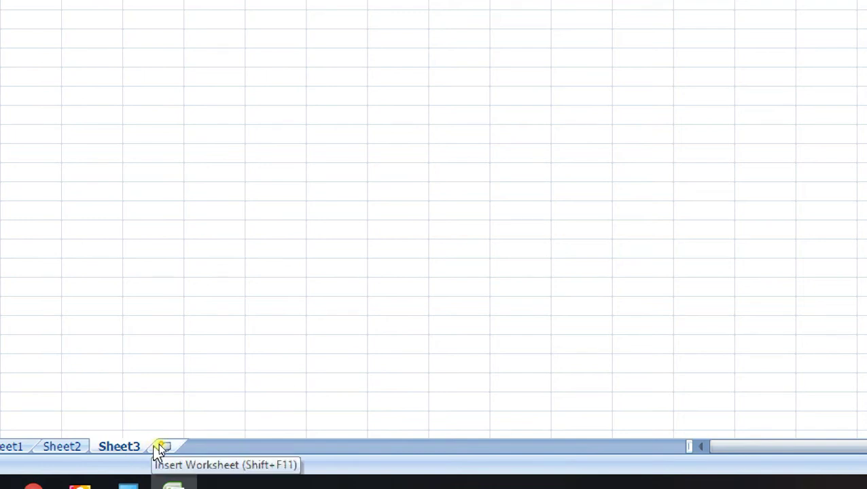
# - Insert four new worksheets, Sheet4 through Sheet7
pyautogui.click(162, 447)
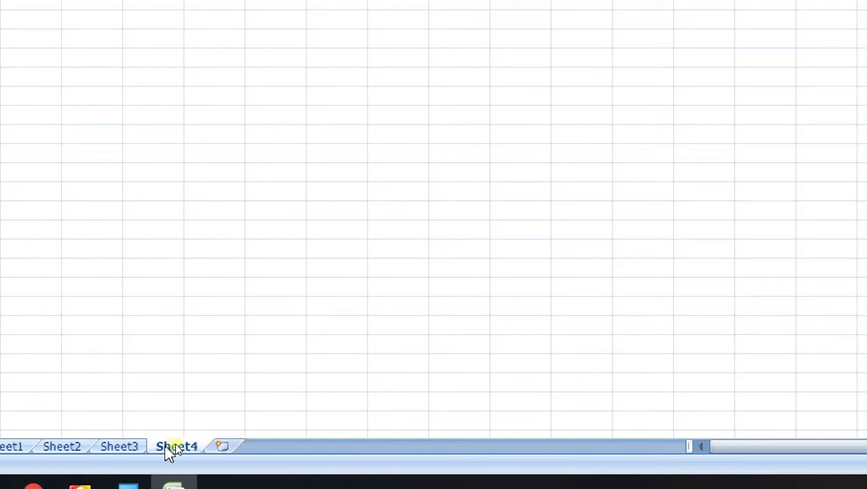
pyautogui.click(221, 447)
pyautogui.click(281, 446)
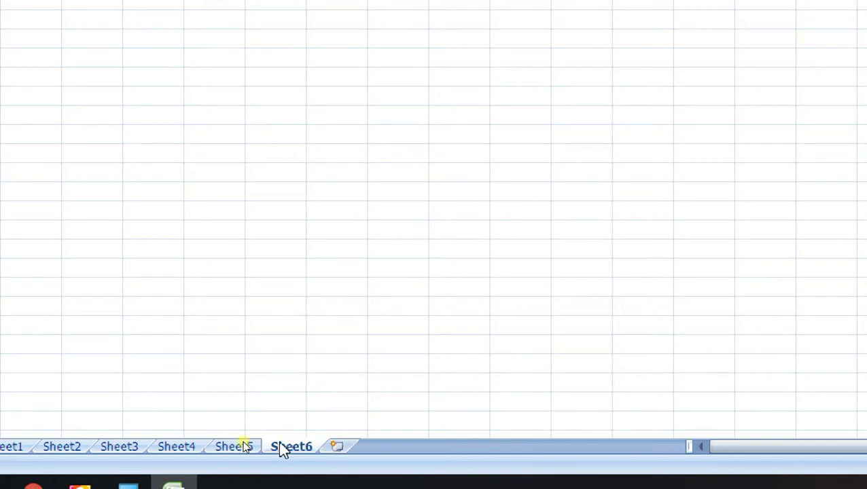
pyautogui.click(340, 447)
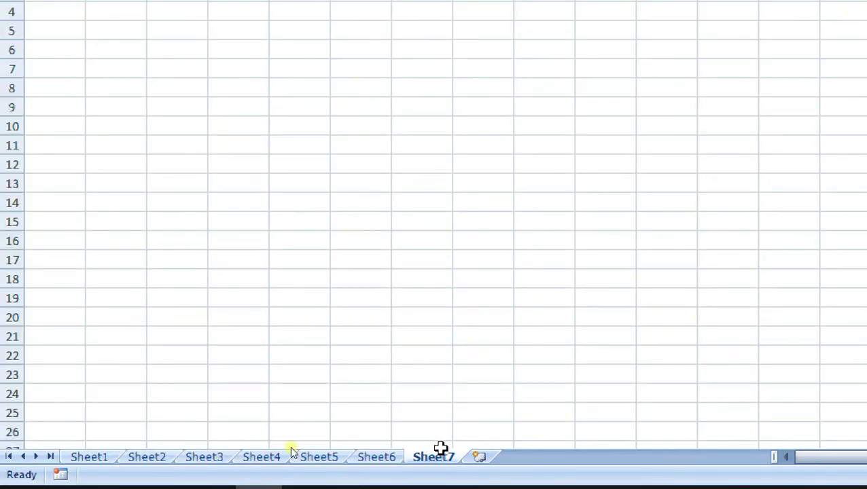
pyautogui.rightClick(439, 466)
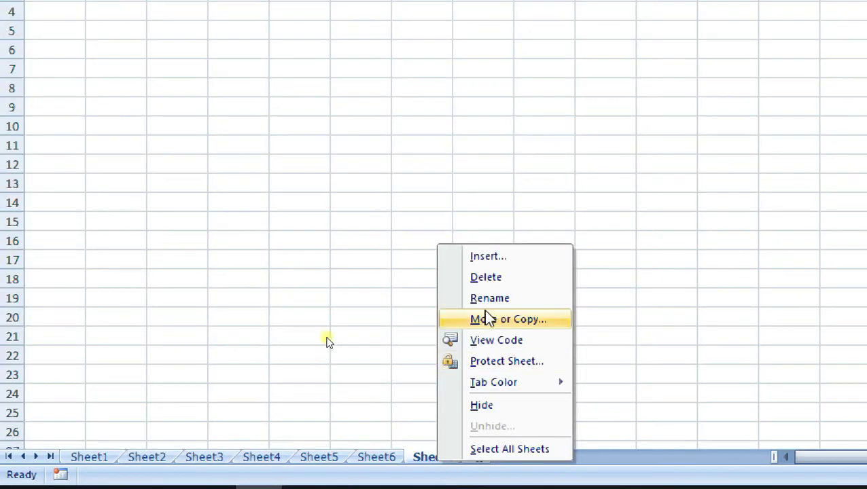
# - Delete Sheet7, Sheet6, Sheet5 and Sheet4
pyautogui.click(500, 278)
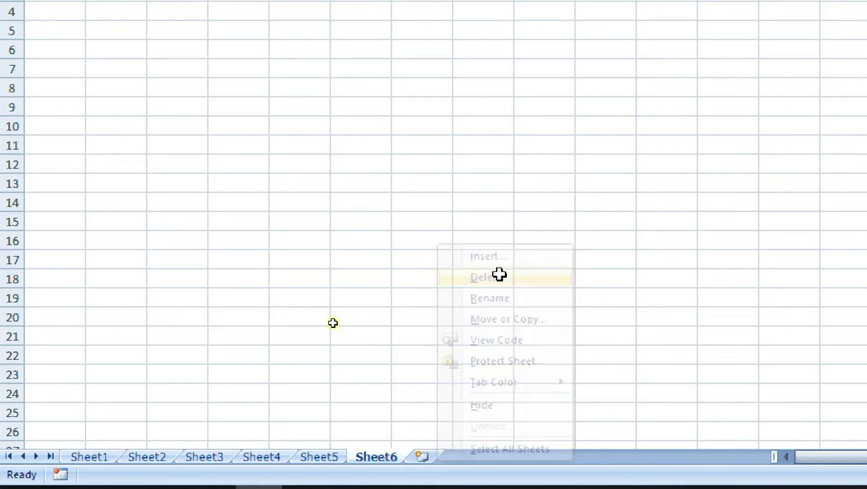
pyautogui.rightClick(400, 466)
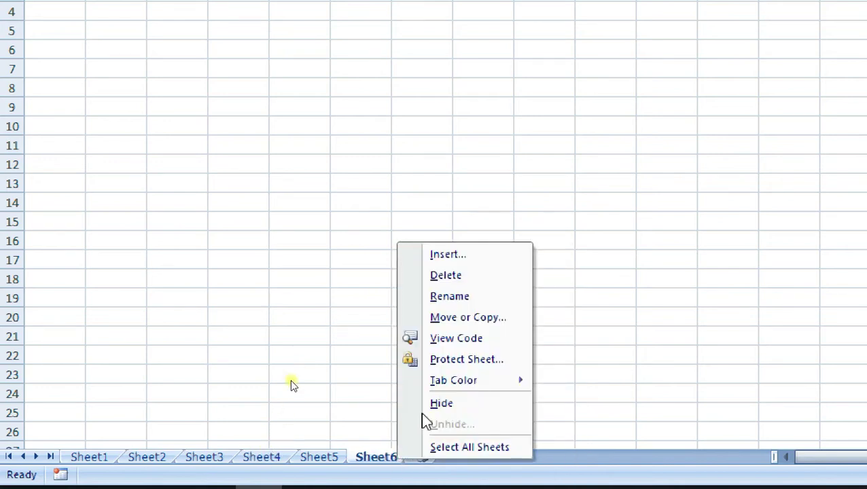
pyautogui.click(455, 281)
pyautogui.rightClick(333, 460)
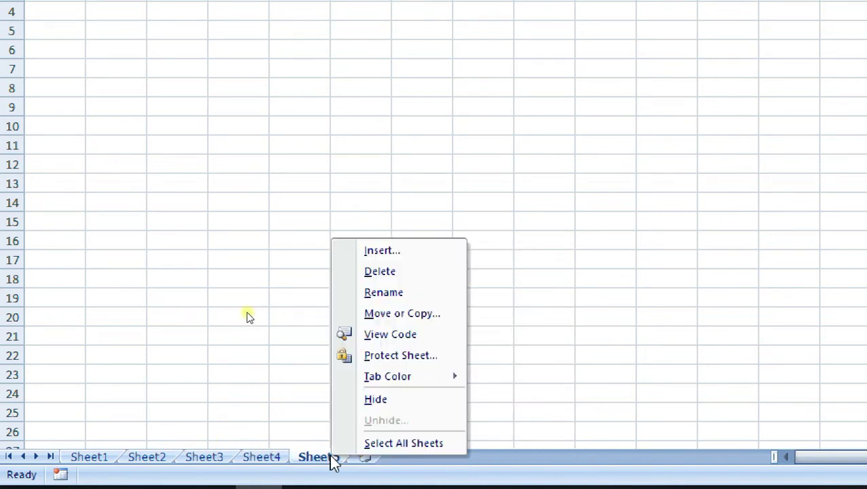
pyautogui.click(375, 272)
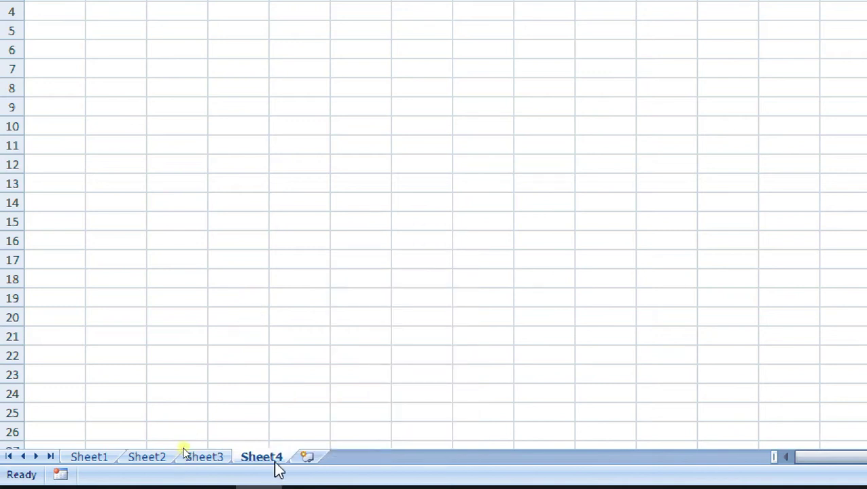
pyautogui.rightClick(275, 465)
pyautogui.click(331, 275)
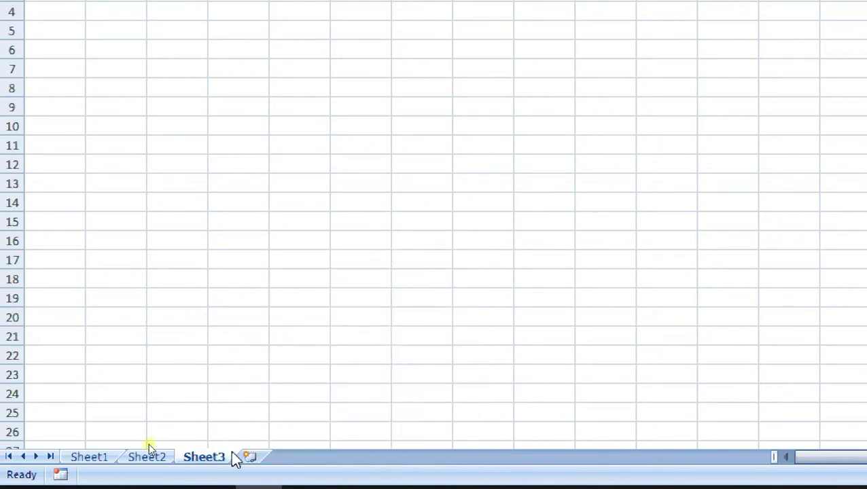
# - Delete Sheet3 and Sheet2, then attempt to delete the last sheet, Sheet1
pyautogui.rightClick(225, 468)
pyautogui.click(267, 277)
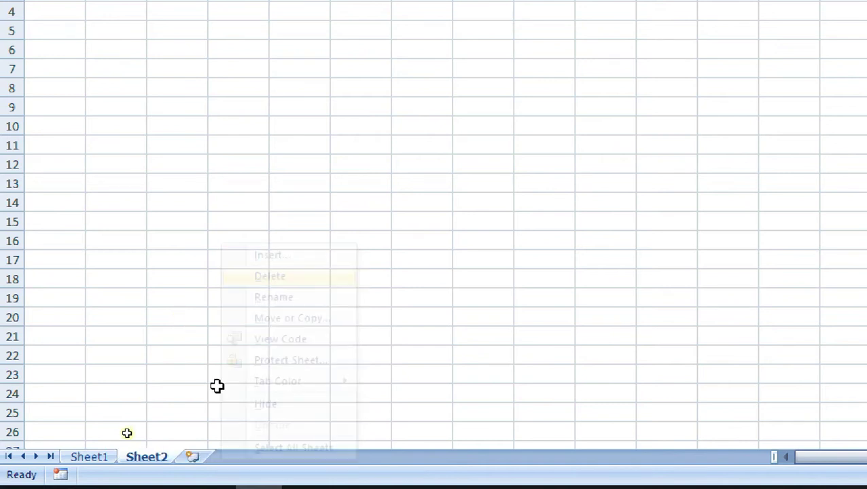
pyautogui.rightClick(150, 462)
pyautogui.click(206, 275)
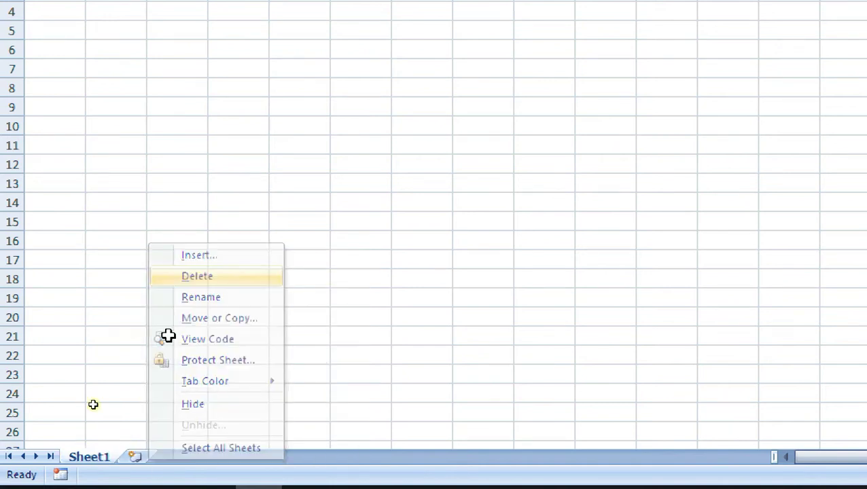
pyautogui.rightClick(100, 464)
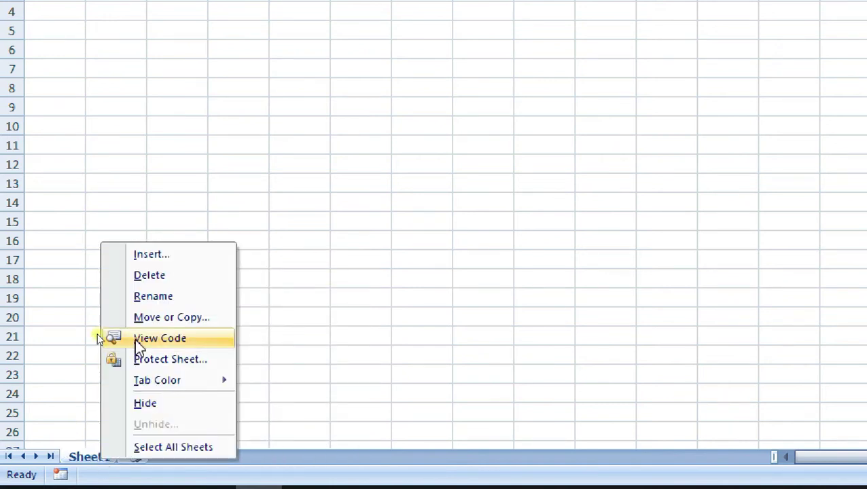
pyautogui.click(148, 278)
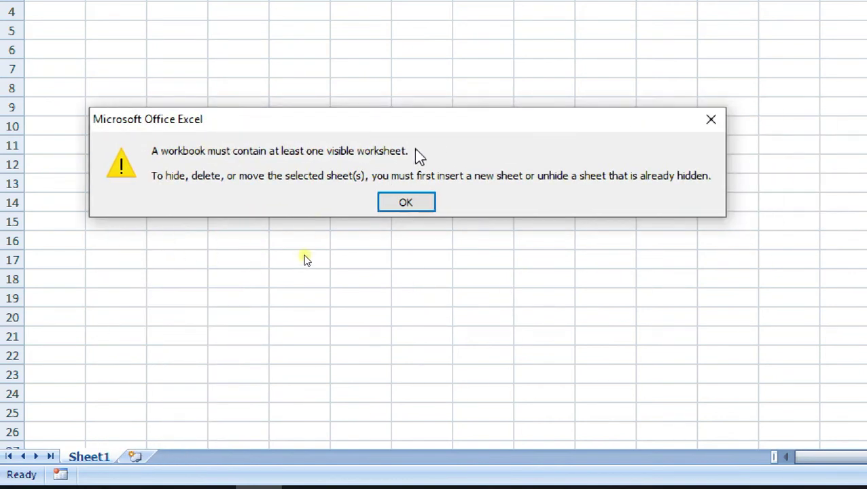
# - Dismiss the warning, close Excel without saving, and reopen sample file.xlsx from the desktop
pyautogui.click(414, 204)
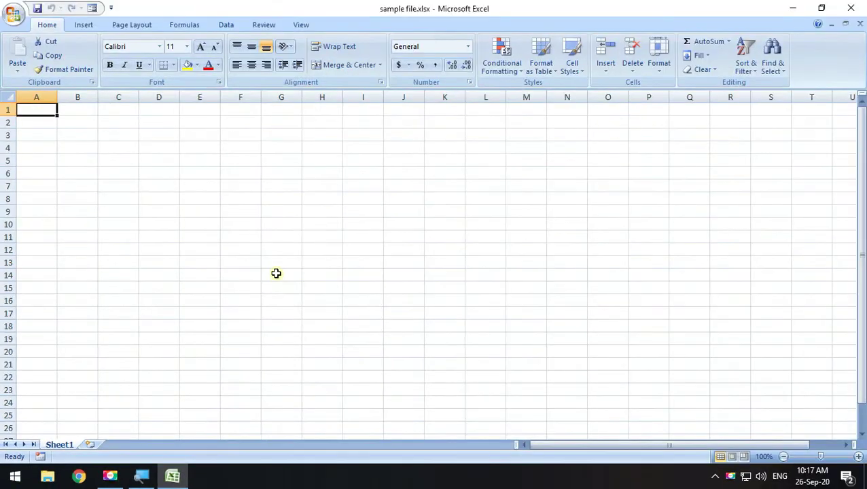
pyautogui.click(842, 12)
pyautogui.moveTo(454, 226); pyautogui.dragTo(472, 174)
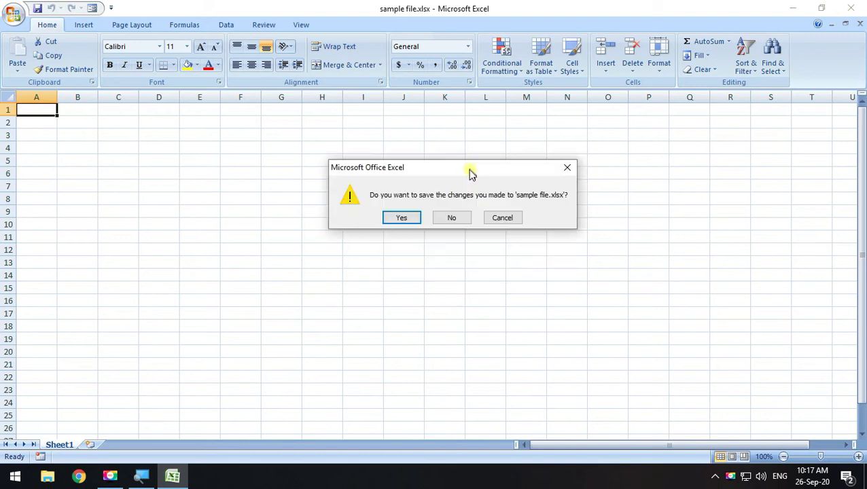
pyautogui.click(458, 218)
pyautogui.doubleClick(358, 85)
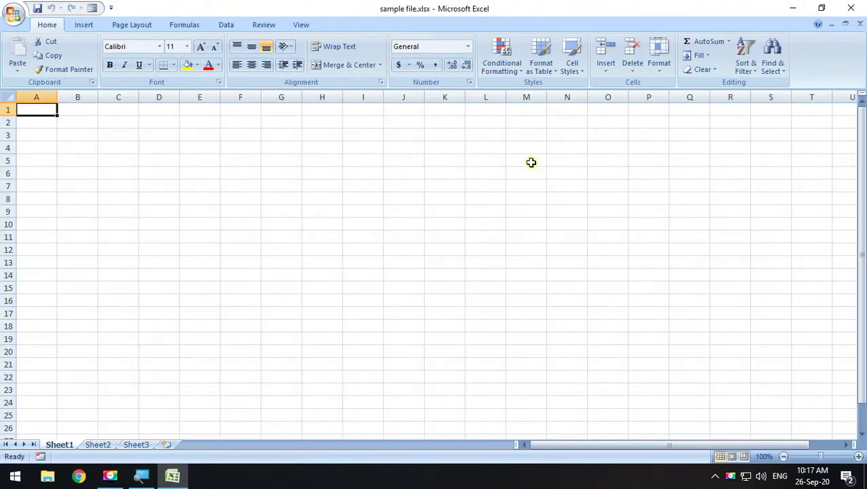
pyautogui.click(82, 23)
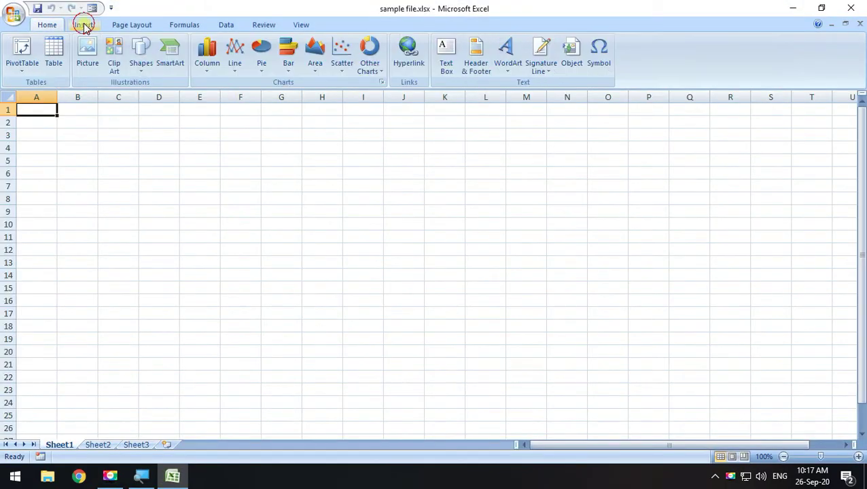
pyautogui.click(118, 24)
pyautogui.click(85, 25)
pyautogui.click(178, 26)
pyautogui.click(133, 26)
pyautogui.click(85, 25)
pyautogui.click(48, 27)
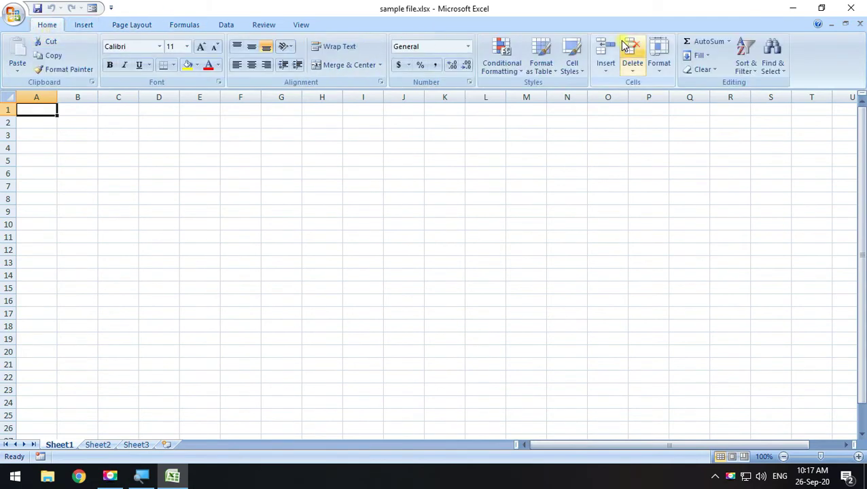
pyautogui.moveTo(46, 121); pyautogui.dragTo(544, 326)
pyautogui.moveTo(583, 445); pyautogui.dragTo(544, 445)
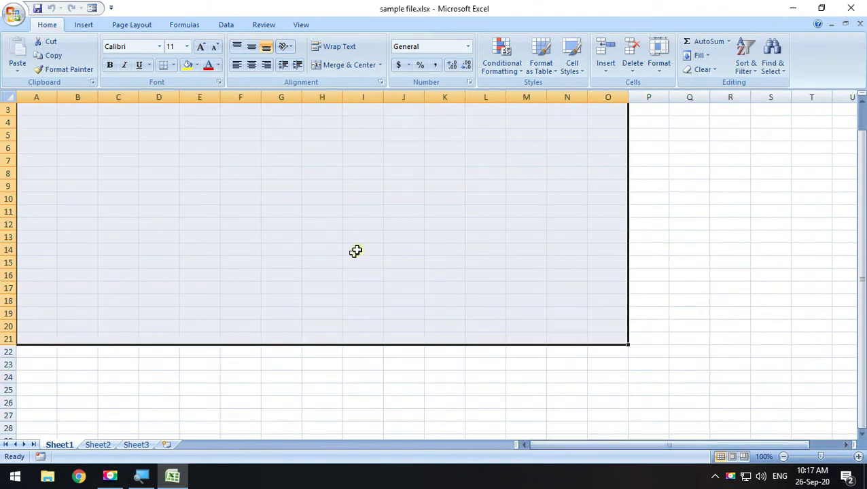
pyautogui.click(363, 275)
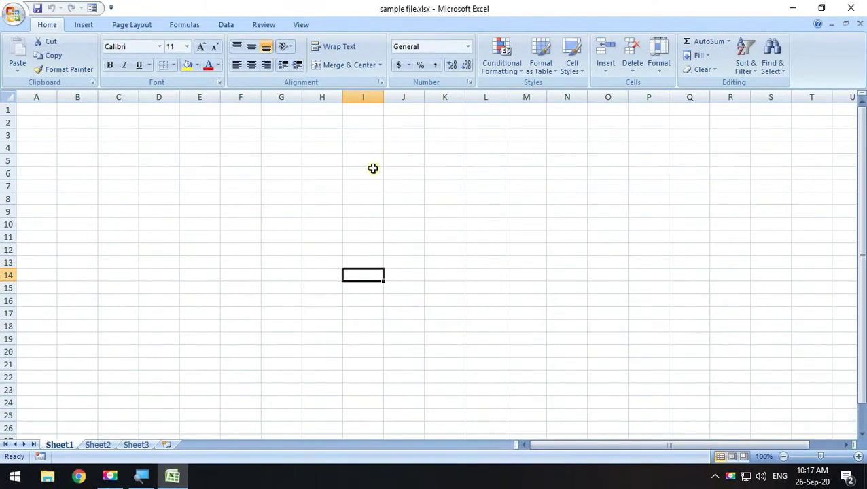
pyautogui.click(234, 152)
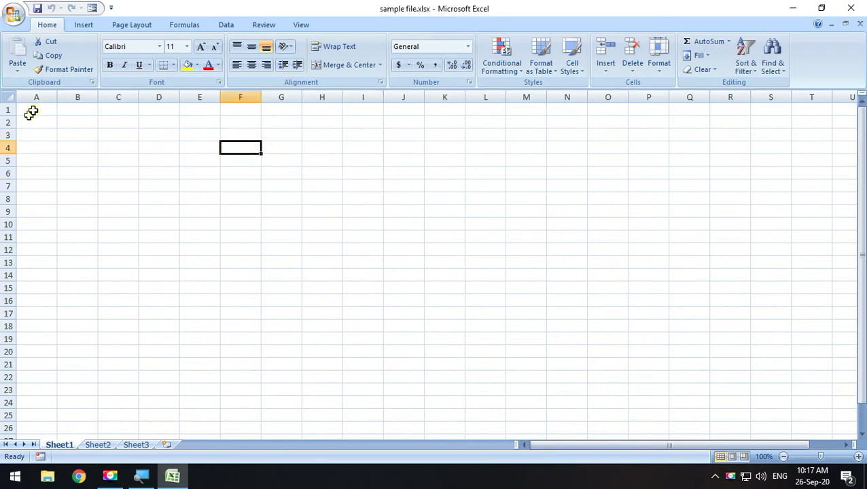
pyautogui.click(242, 158)
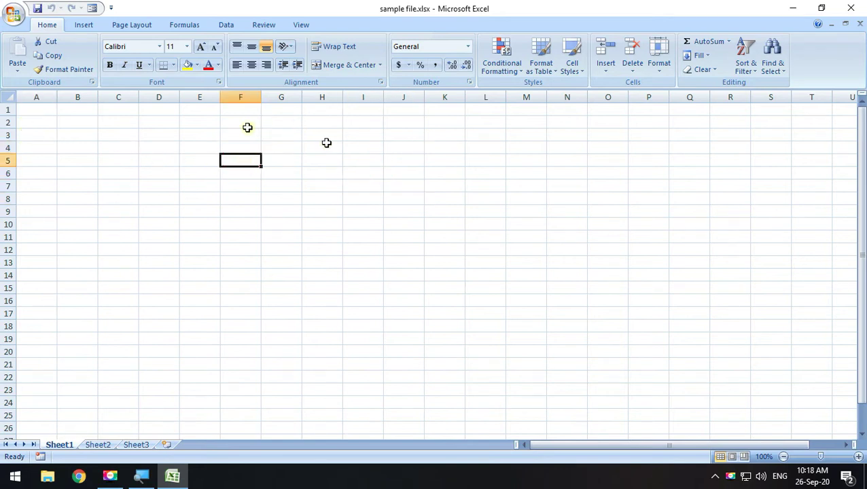
pyautogui.moveTo(53, 108); pyautogui.dragTo(478, 71)
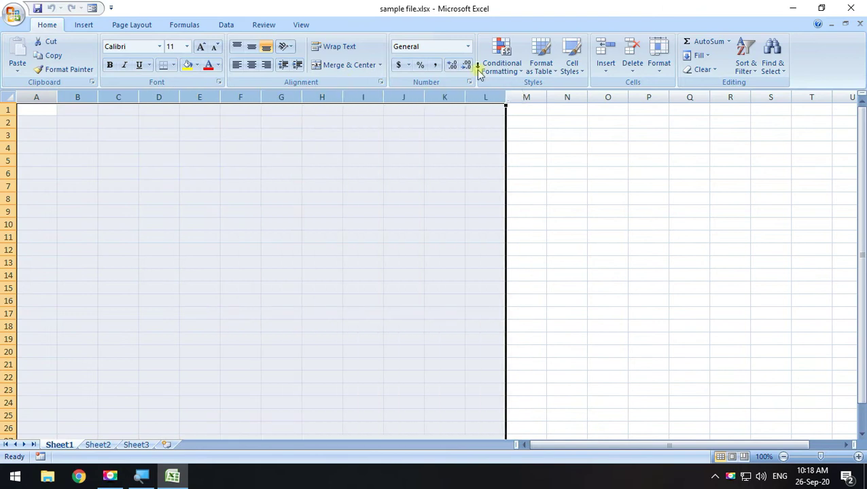
pyautogui.click(322, 160)
pyautogui.click(280, 97)
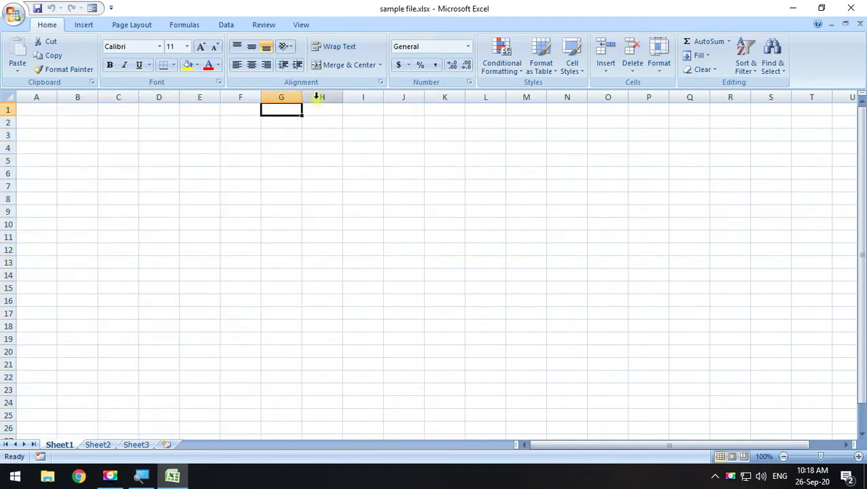
pyautogui.click(322, 97)
pyautogui.click(363, 97)
pyautogui.click(401, 98)
pyautogui.click(441, 97)
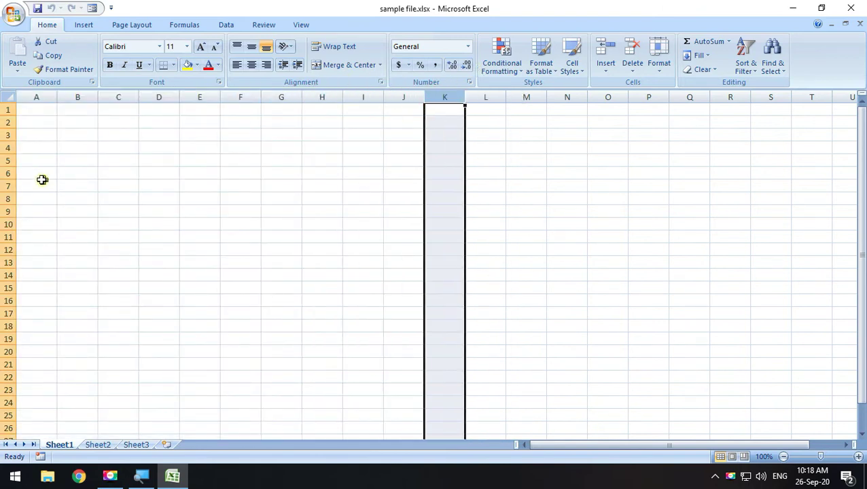
pyautogui.click(37, 160)
pyautogui.click(8, 110)
pyautogui.click(8, 122)
pyautogui.click(8, 135)
pyautogui.click(102, 148)
pyautogui.moveTo(55, 130)
pyautogui.mouseDown()
pyautogui.moveTo(39, 158)
pyautogui.moveTo(38, 326)
pyautogui.mouseUp()
pyautogui.click(125, 252)
pyautogui.click(315, 226)
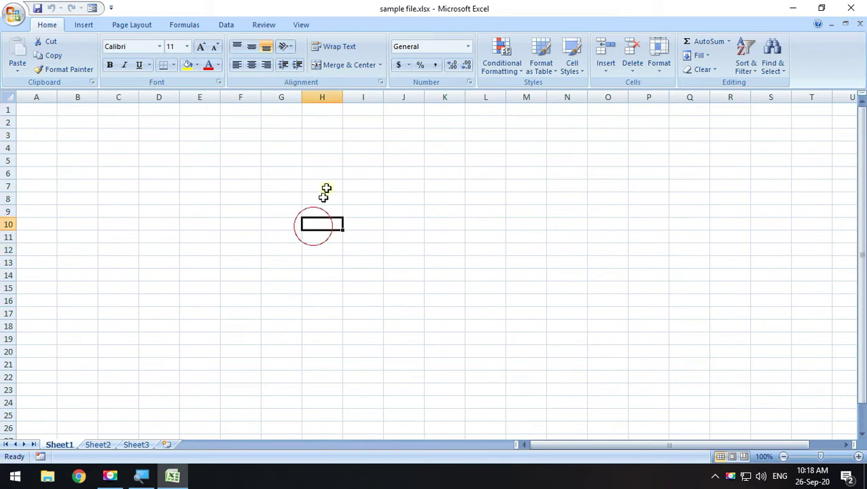
pyautogui.click(245, 173)
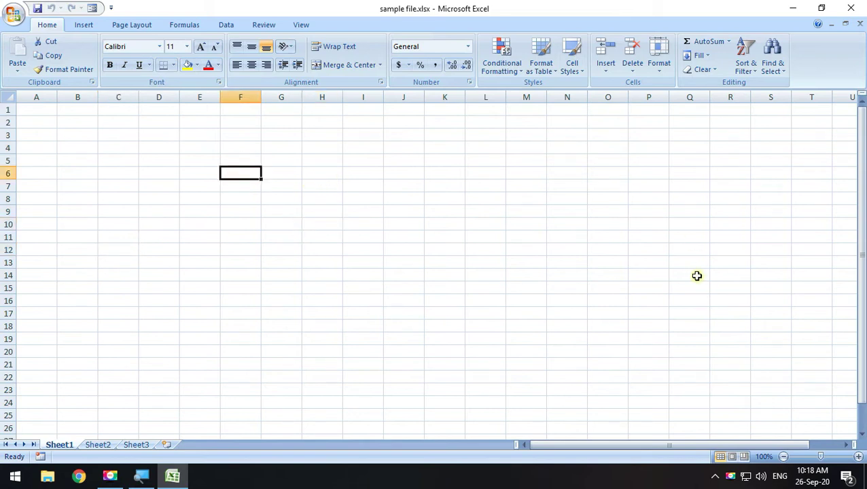
pyautogui.click(174, 170)
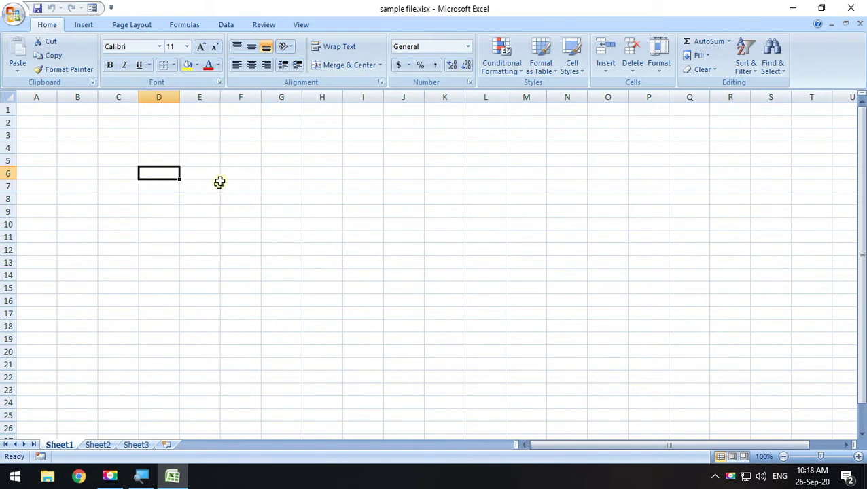
pyautogui.click(86, 134)
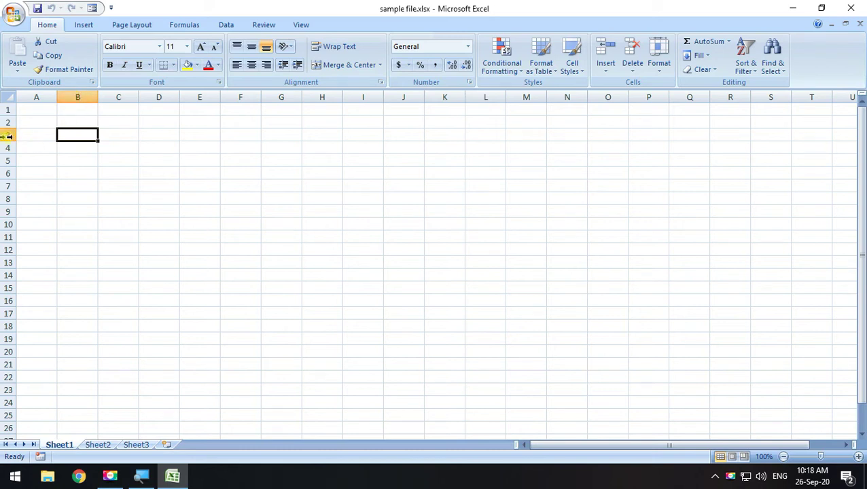
pyautogui.click(266, 186)
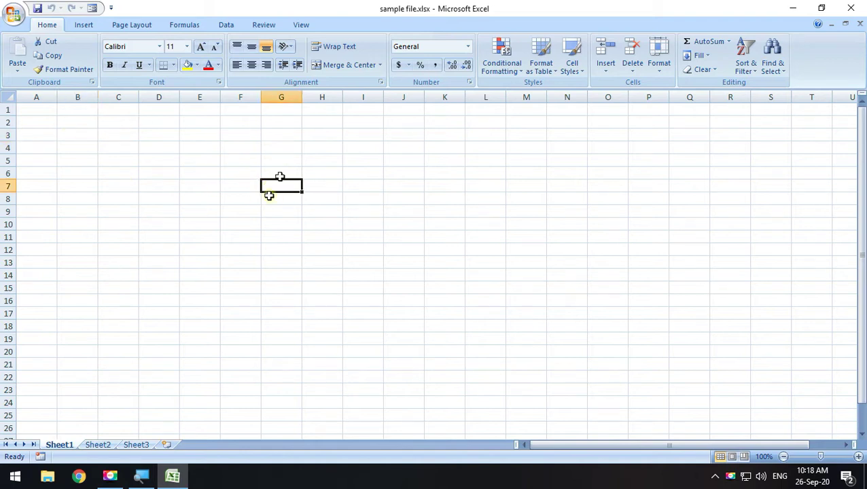
pyautogui.click(311, 232)
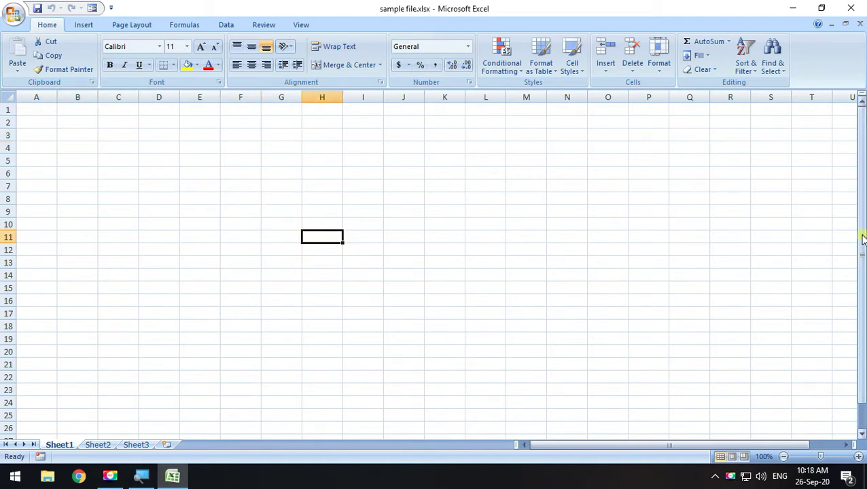
pyautogui.moveTo(862, 236); pyautogui.dragTo(850, 219)
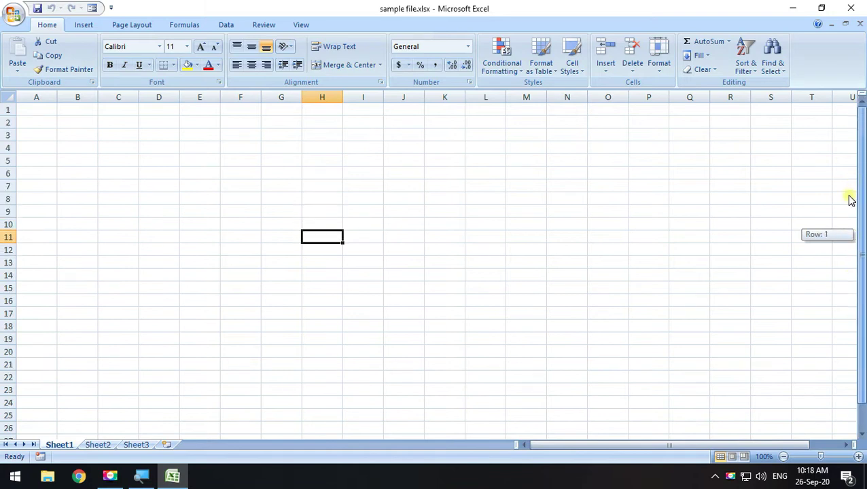
pyautogui.scroll(-7, 321, 216)
pyautogui.scroll(-3, 240, 230)
pyautogui.scroll(-11, 233, 259)
pyautogui.scroll(-7, 212, 276)
pyautogui.scroll(-1, 128, 271)
pyautogui.scroll(4, 57, 212)
pyautogui.scroll(-9, 71, 242)
pyautogui.scroll(11, 74, 244)
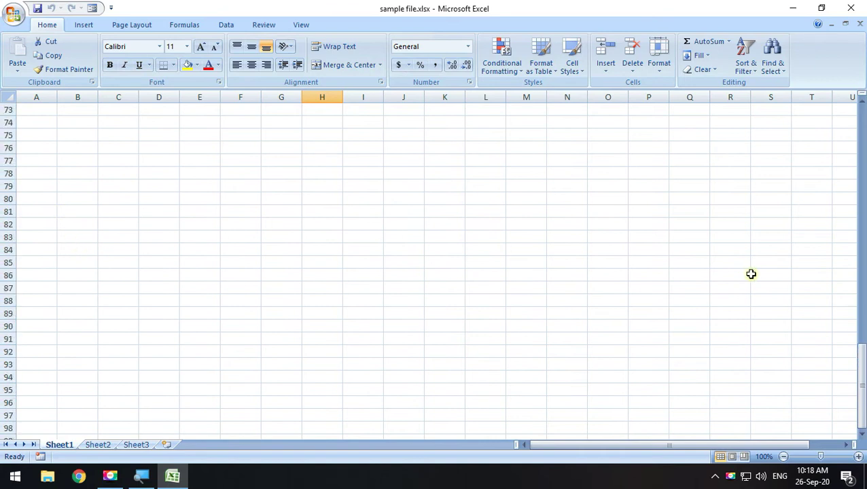
pyautogui.moveTo(860, 373); pyautogui.dragTo(863, 127)
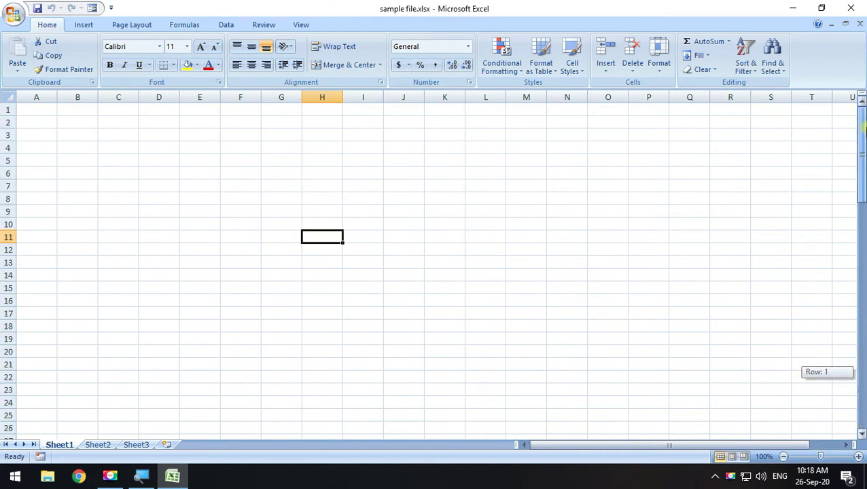
pyautogui.moveTo(582, 443)
pyautogui.mouseDown()
pyautogui.moveTo(702, 446)
pyautogui.moveTo(570, 442)
pyautogui.mouseUp()
pyautogui.click(429, 139)
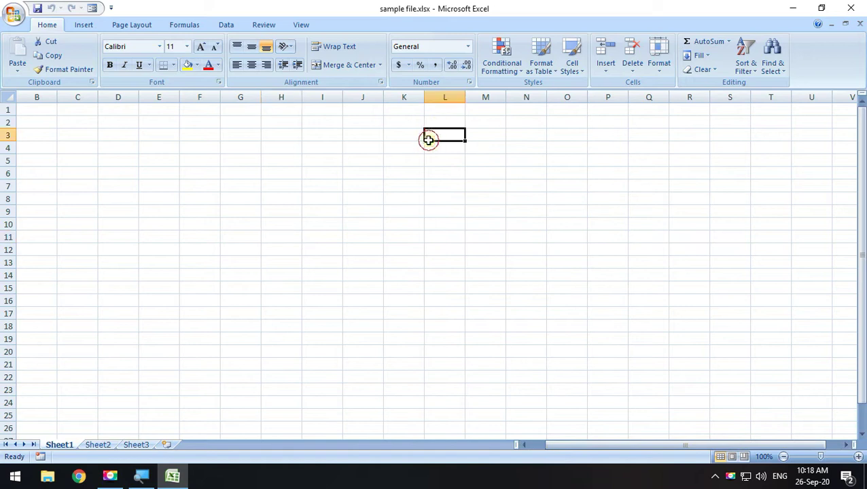
pyautogui.press('Right')
pyautogui.press('Right')
pyautogui.press('Right')
pyautogui.press('Right')
pyautogui.press('Right')
pyautogui.press('Right')
pyautogui.press('Right')
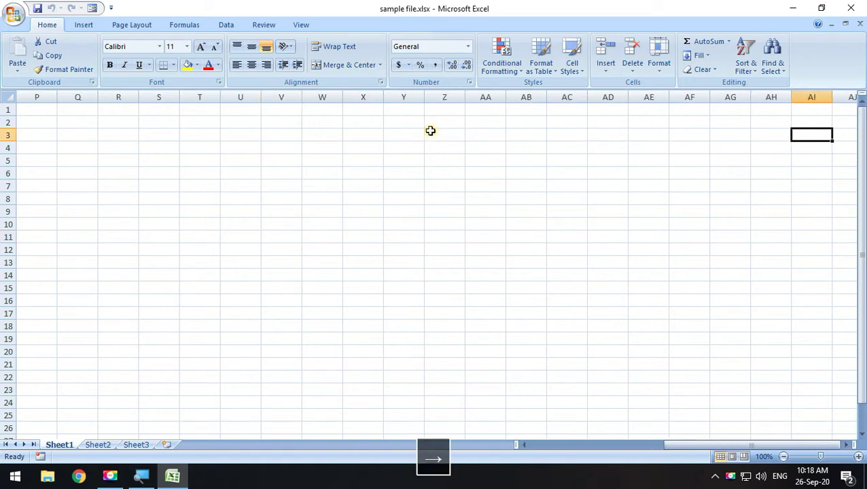
pyautogui.press('Right')
pyautogui.press('Right')
pyautogui.press('Right')
pyautogui.press('Right')
pyautogui.press('Right')
pyautogui.press('Right')
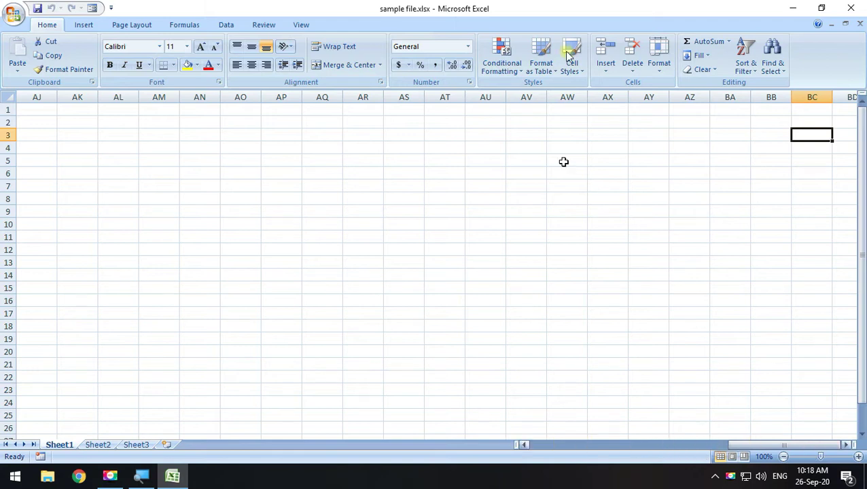
pyautogui.click(822, 8)
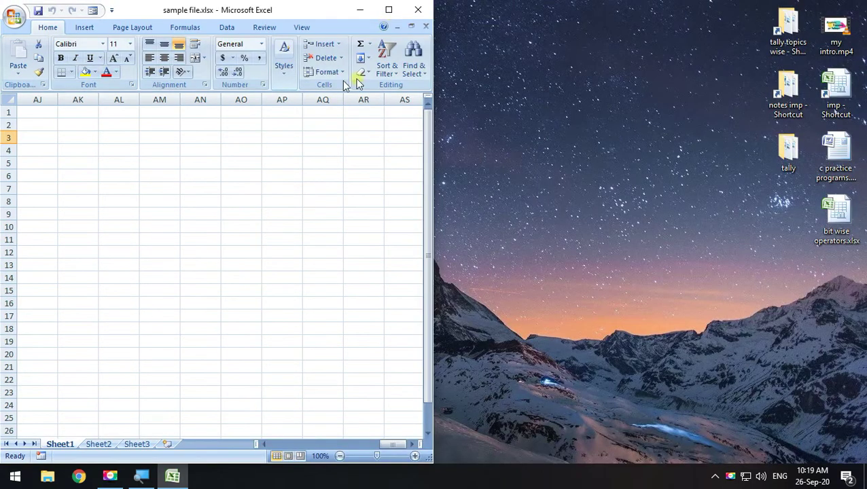
pyautogui.moveTo(415, 445); pyautogui.dragTo(413, 443)
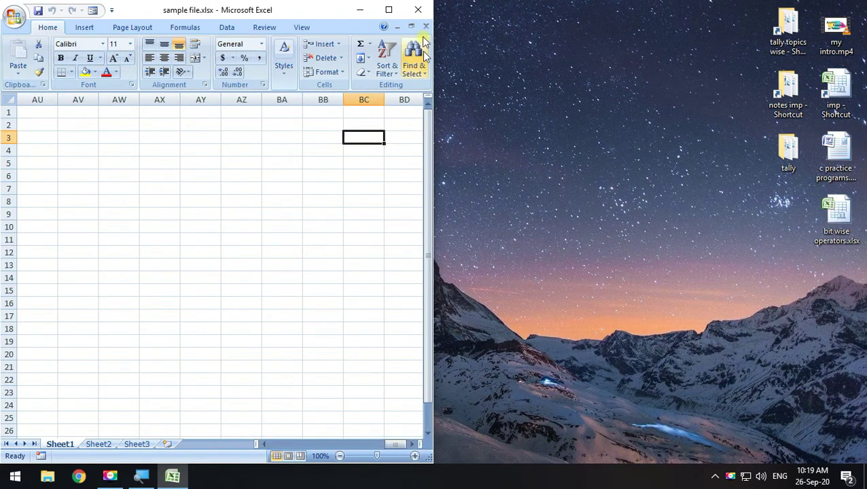
pyautogui.click(379, 9)
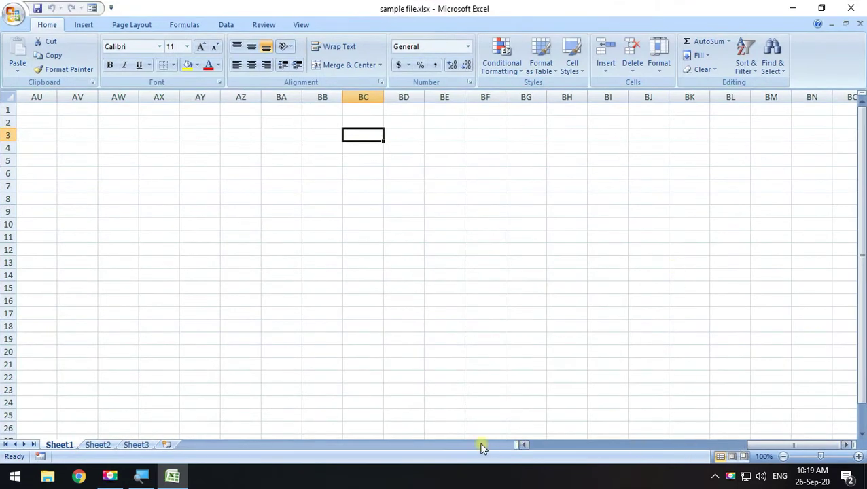
pyautogui.moveTo(524, 444); pyautogui.dragTo(525, 445)
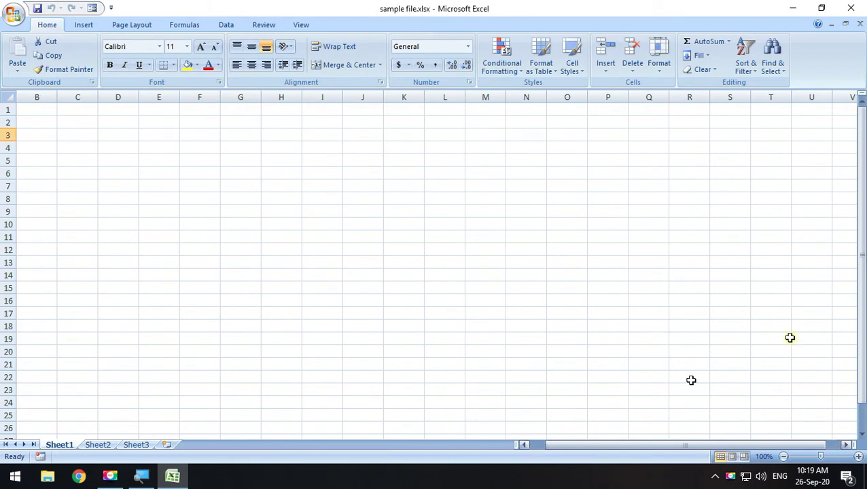
pyautogui.moveTo(861, 284)
pyautogui.mouseDown()
pyautogui.moveTo(855, 373)
pyautogui.moveTo(858, 360)
pyautogui.mouseUp()
pyautogui.moveTo(568, 447); pyautogui.dragTo(511, 450)
pyautogui.scroll(1, 293, 238)
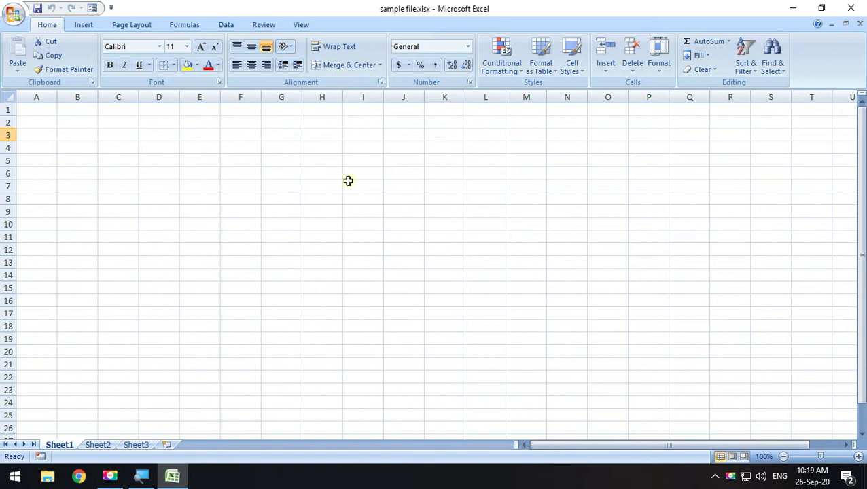
pyautogui.scroll(-6, 348, 204)
pyautogui.scroll(-1, 349, 219)
pyautogui.scroll(-3, 336, 223)
pyautogui.scroll(-9, 331, 231)
pyautogui.scroll(-13, 331, 231)
pyautogui.scroll(-12, 329, 235)
pyautogui.scroll(-12, 327, 238)
pyautogui.scroll(1, 319, 251)
pyautogui.scroll(14, 318, 253)
pyautogui.scroll(9, 310, 230)
pyautogui.scroll(14, 302, 235)
pyautogui.scroll(16, 352, 202)
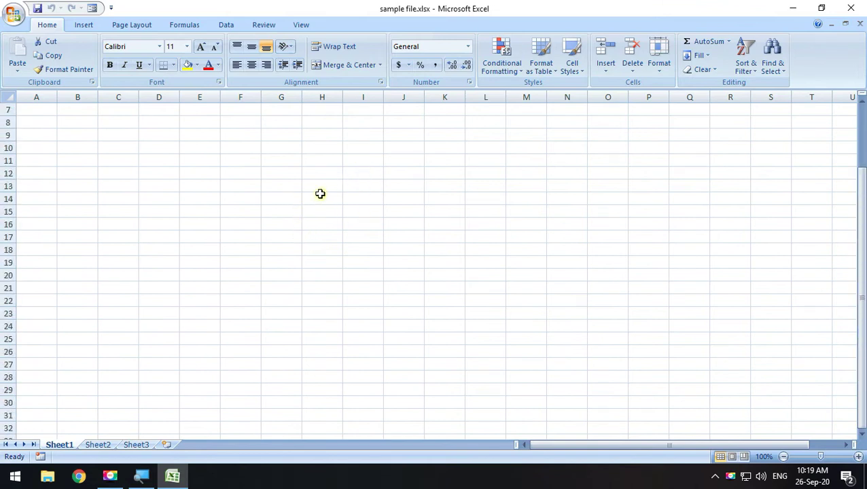
pyautogui.scroll(2, 321, 193)
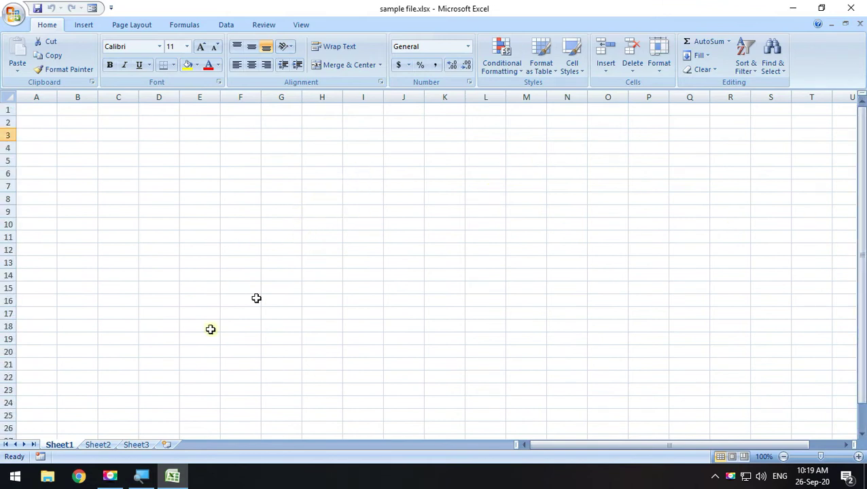
pyautogui.middleClick(518, 203)
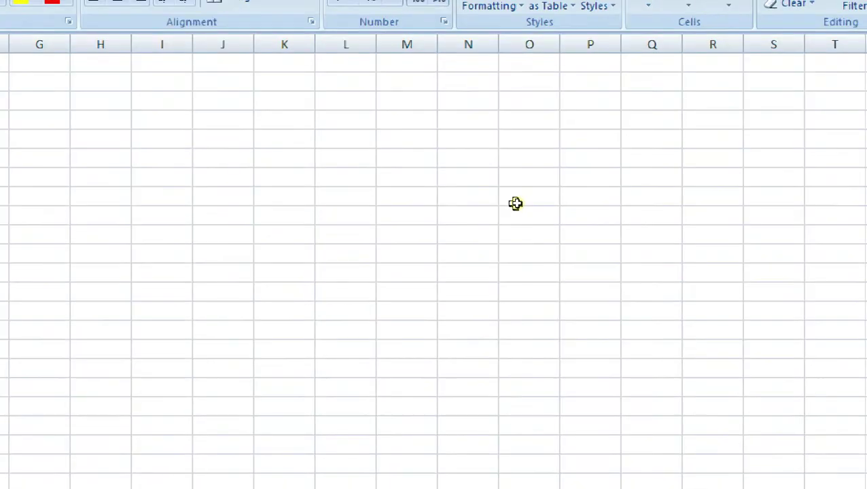
pyautogui.middleClick(439, 188)
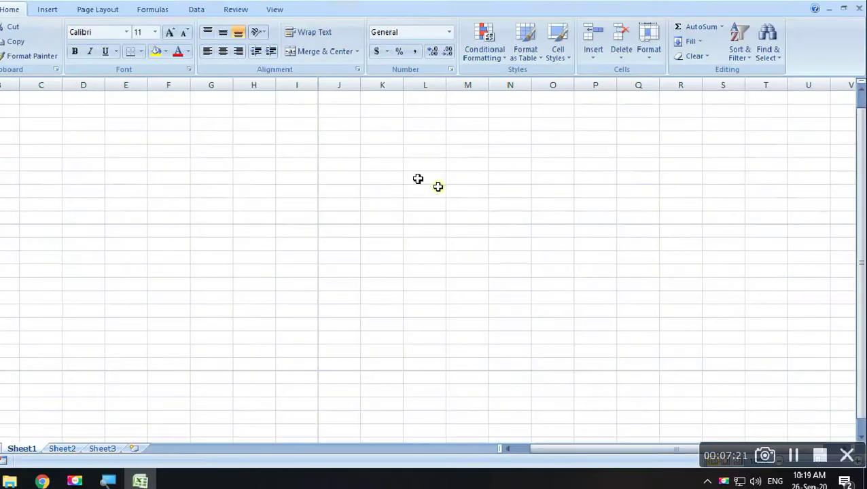
pyautogui.click(439, 187)
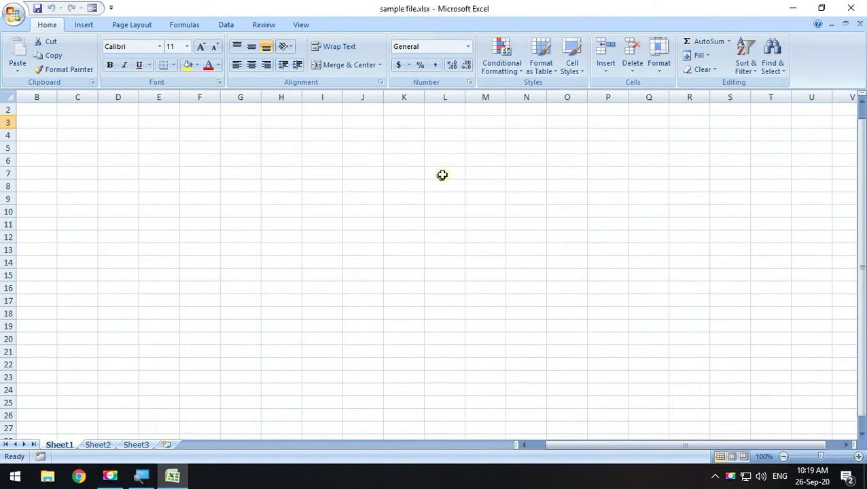
pyautogui.scroll(-2, 442, 177)
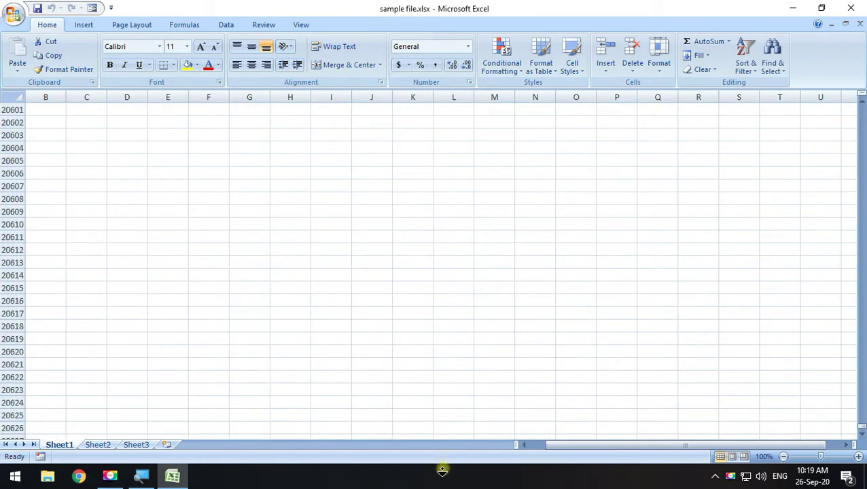
pyautogui.middleClick(442, 174)
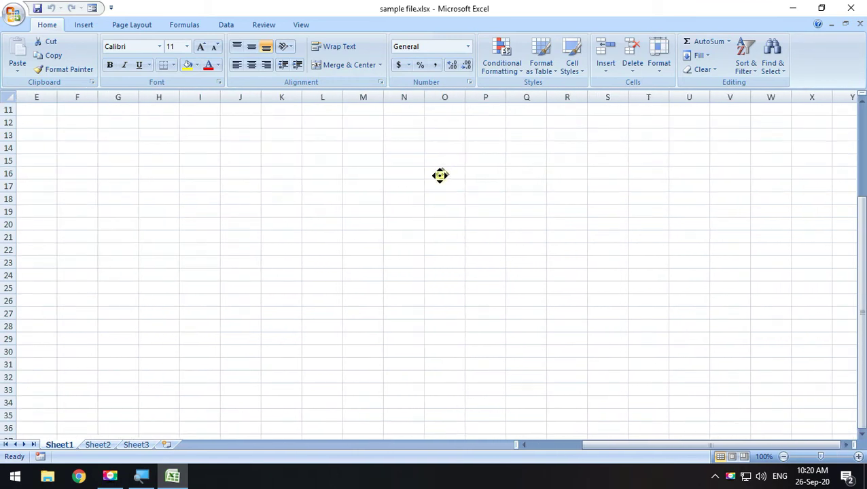
pyautogui.click(441, 175)
pyautogui.middleClick(442, 175)
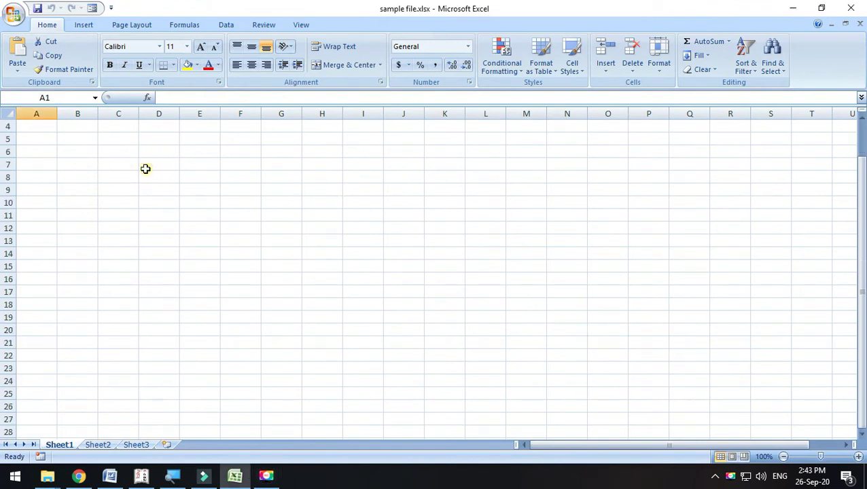
# - Scroll down Sheet1 and back, then select cell F10
pyautogui.scroll(-3, 164, 196)
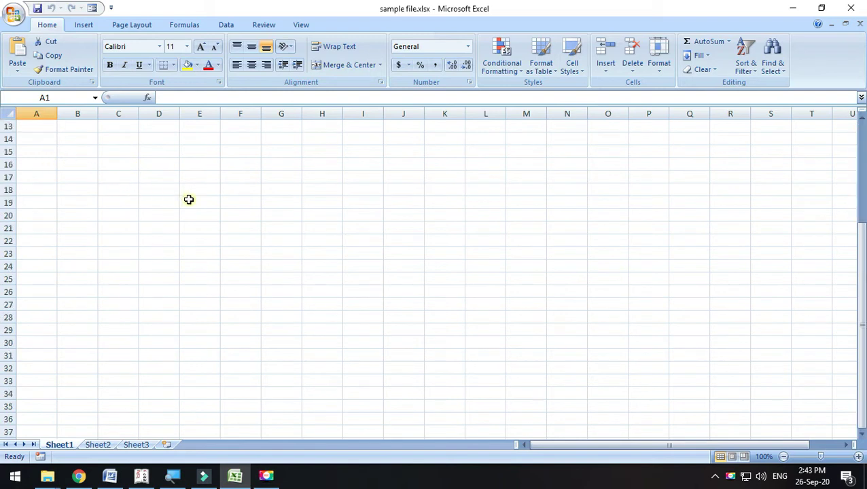
pyautogui.scroll(-10, 187, 197)
pyautogui.scroll(-8, 85, 204)
pyautogui.scroll(-11, 55, 219)
pyautogui.scroll(-12, 46, 240)
pyautogui.scroll(8, 46, 240)
pyautogui.scroll(12, 82, 251)
pyautogui.scroll(11, 161, 246)
pyautogui.scroll(10, 208, 140)
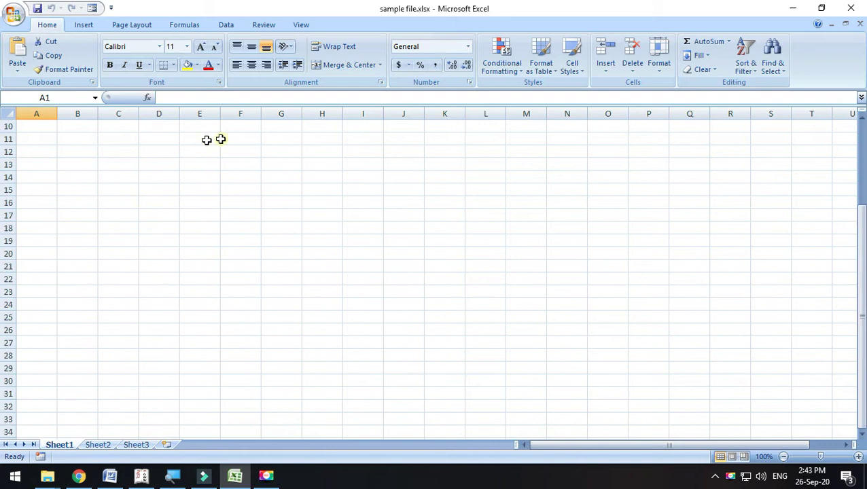
pyautogui.click(240, 127)
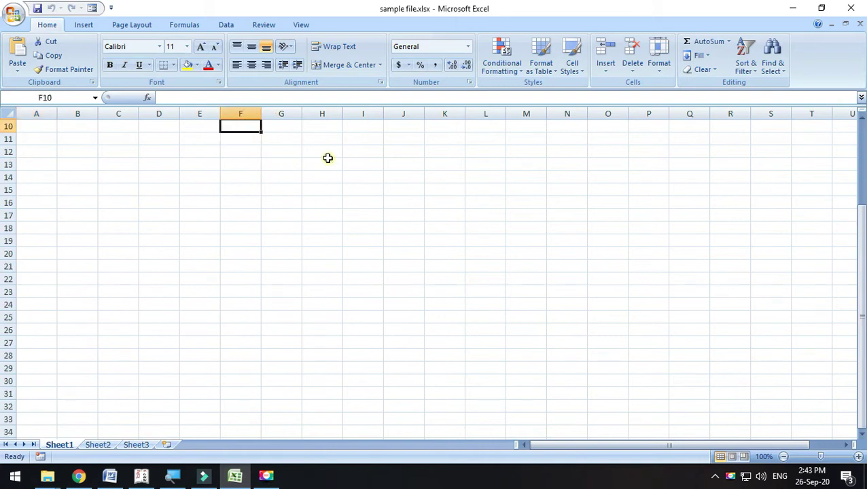
# - Move the active cell right and left along row 10, then back up to A1
pyautogui.press('Right')
pyautogui.press('Right')
pyautogui.press('Right')
pyautogui.press('Right')
pyautogui.press('Right')
pyautogui.press('Right')
pyautogui.press('Right')
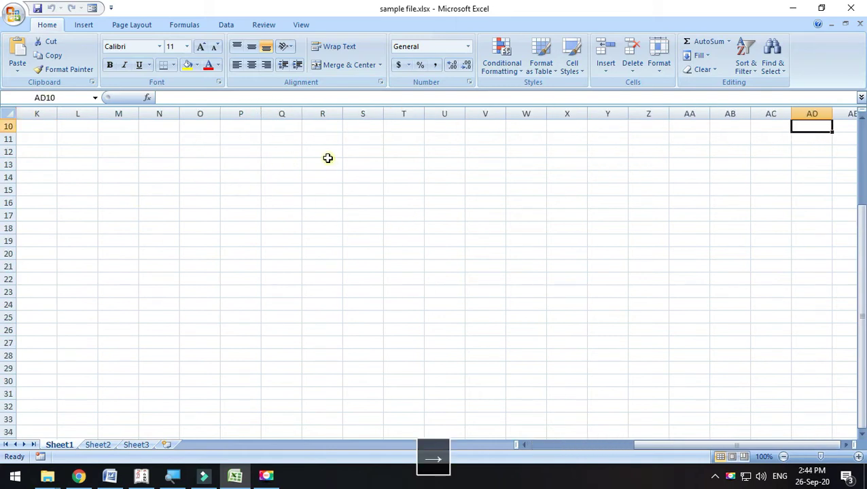
pyautogui.press('Right')
pyautogui.press('Right')
pyautogui.press('Right')
pyautogui.press('Right')
pyautogui.press('Right')
pyautogui.press('Left')
pyautogui.press('Left')
pyautogui.press('Left')
pyautogui.press('Left')
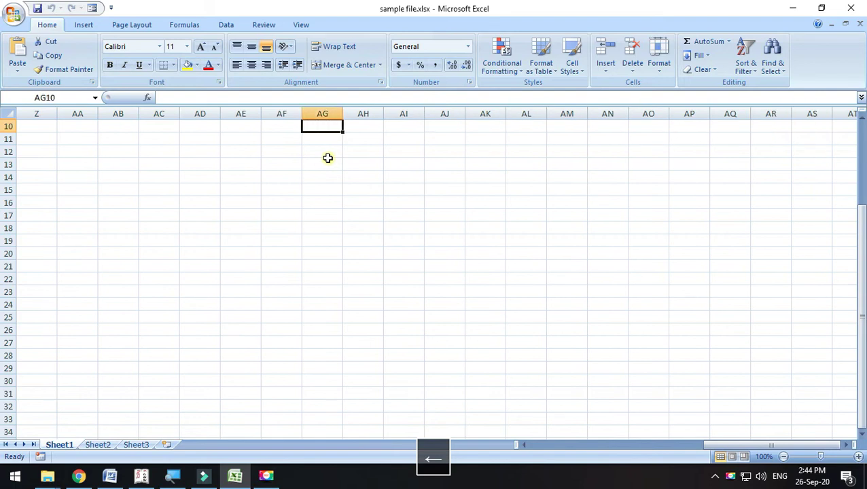
pyautogui.press('Left')
pyautogui.press('Left')
pyautogui.press('Left')
pyautogui.press('Left')
pyautogui.press('Left')
pyautogui.press('Left')
pyautogui.press('Left')
pyautogui.press('Left')
pyautogui.press('Left')
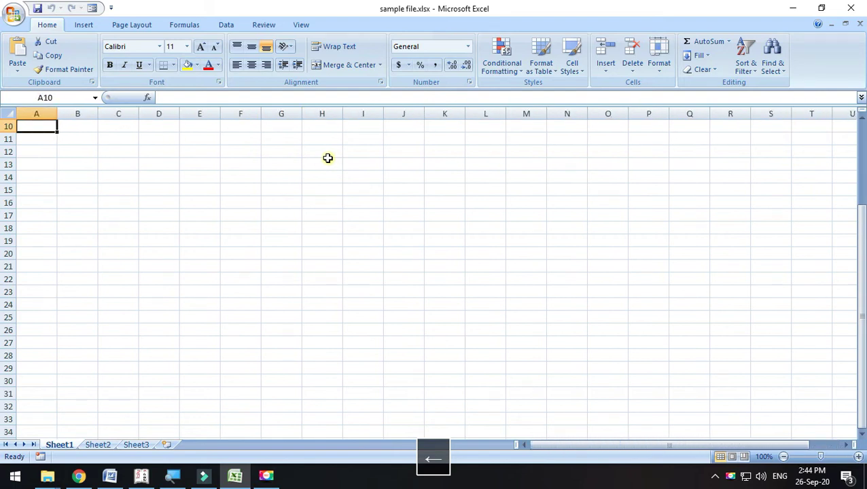
pyautogui.press('Up')
pyautogui.press('Up')
pyautogui.press('Up')
pyautogui.press('Up')
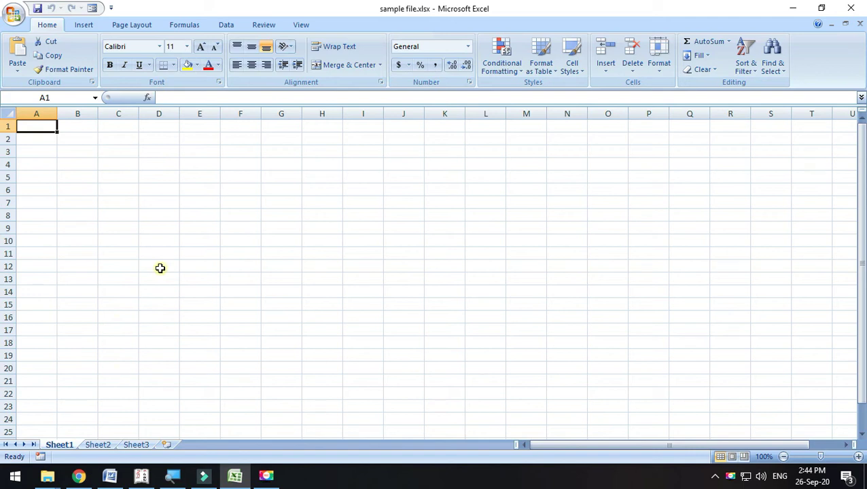
pyautogui.hotkey('ctrl', 'Down')
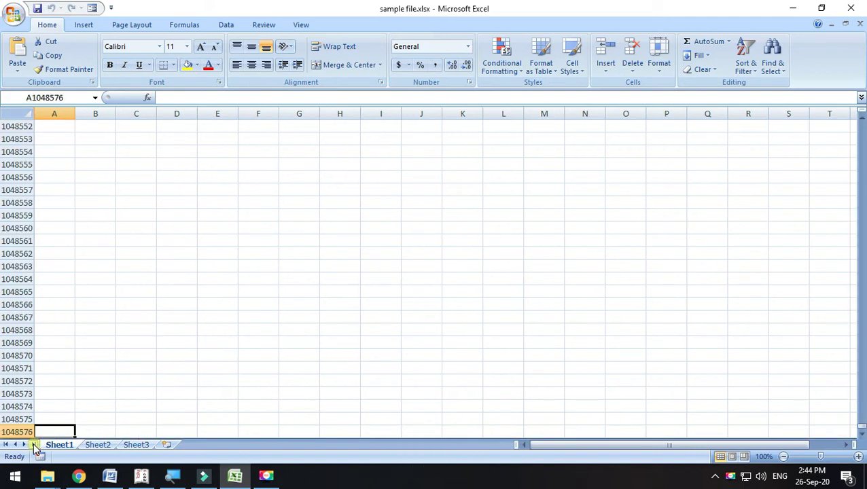
pyautogui.scroll(-1, 72, 401)
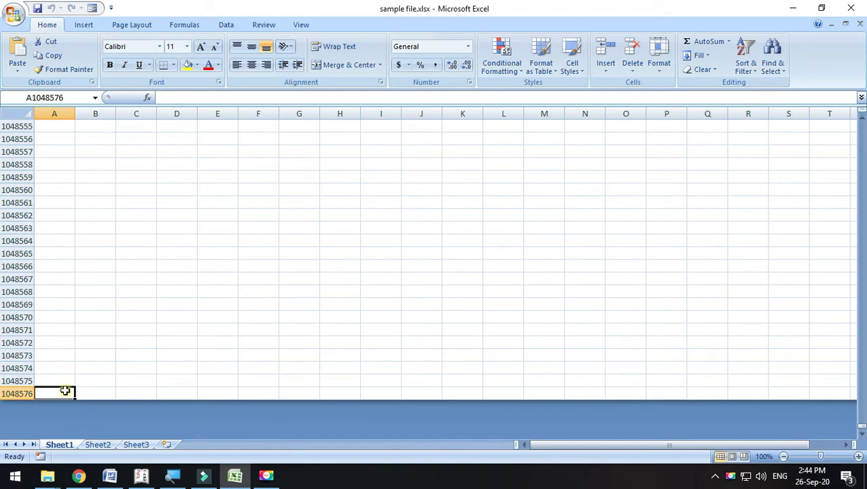
pyautogui.hotkey('ctrl', 'Up')
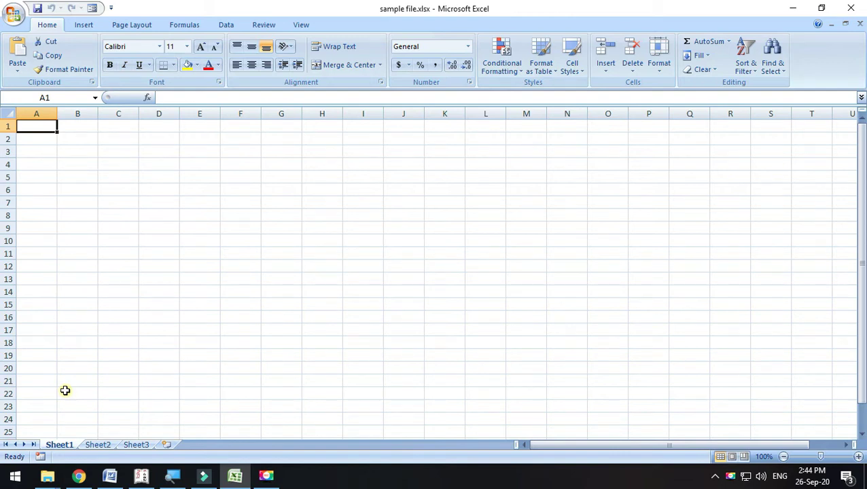
pyautogui.hotkey('ctrl', 'Down')
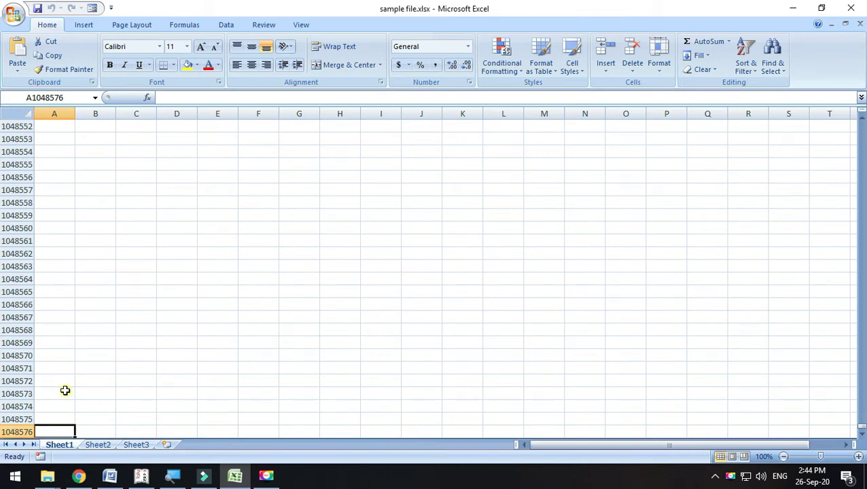
pyautogui.hotkey('ctrl', 'Up')
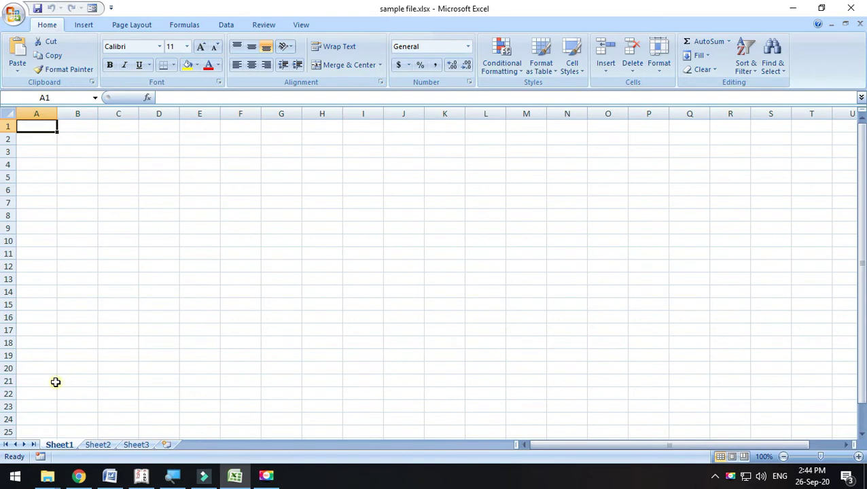
pyautogui.hotkey('ctrl', 'Down')
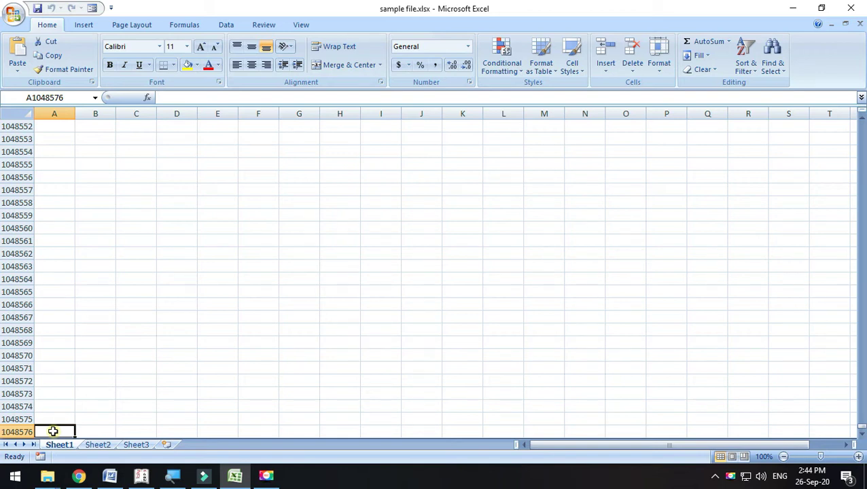
pyautogui.hotkey('ctrl', 'Up')
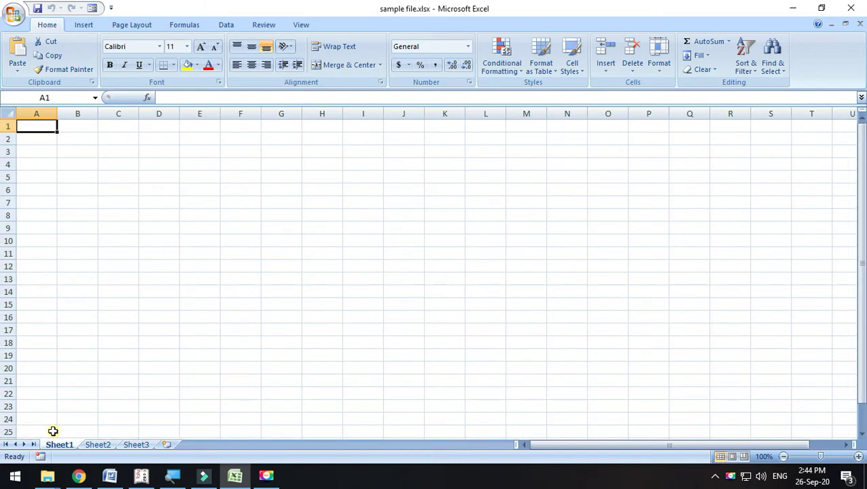
pyautogui.hotkey('ctrl', 'Right')
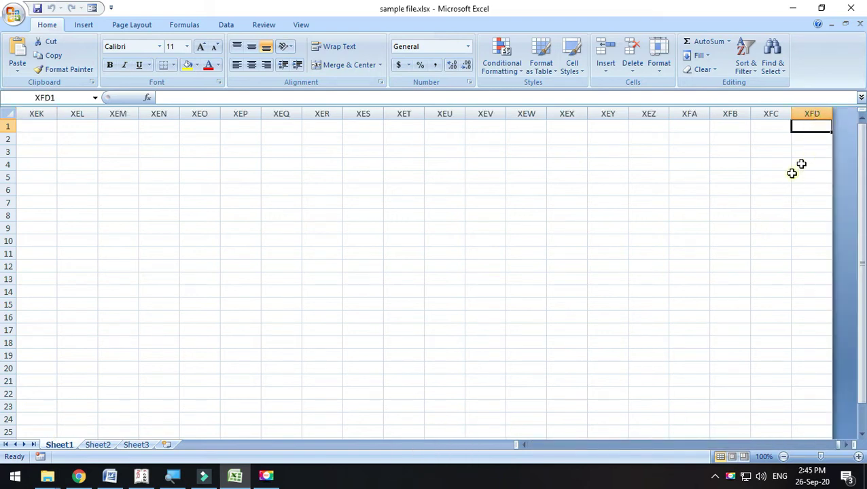
pyautogui.click(821, 142)
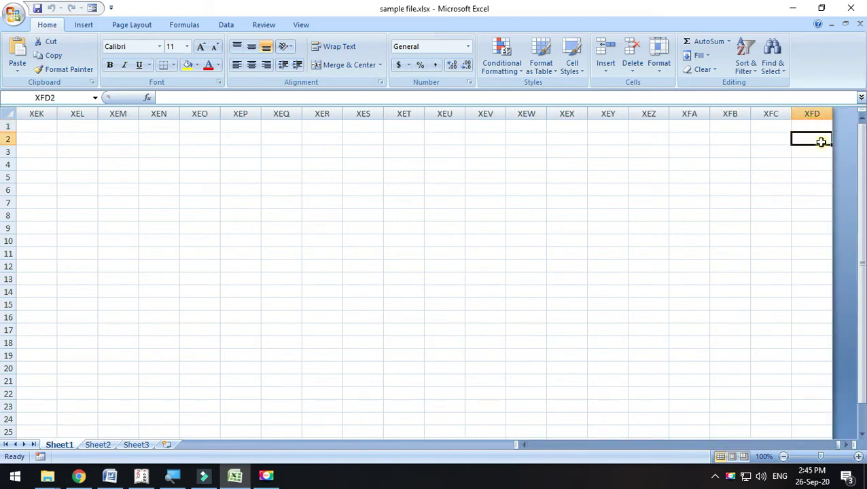
pyautogui.click(809, 129)
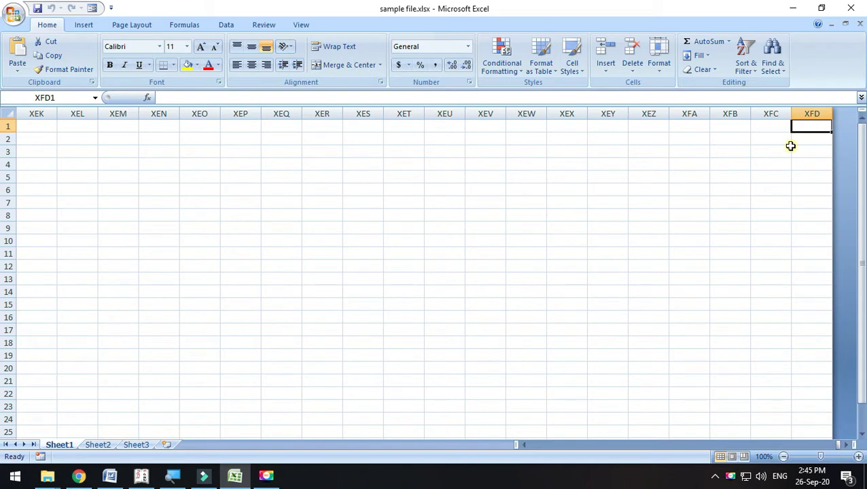
pyautogui.hotkey('ctrl', 'Left')
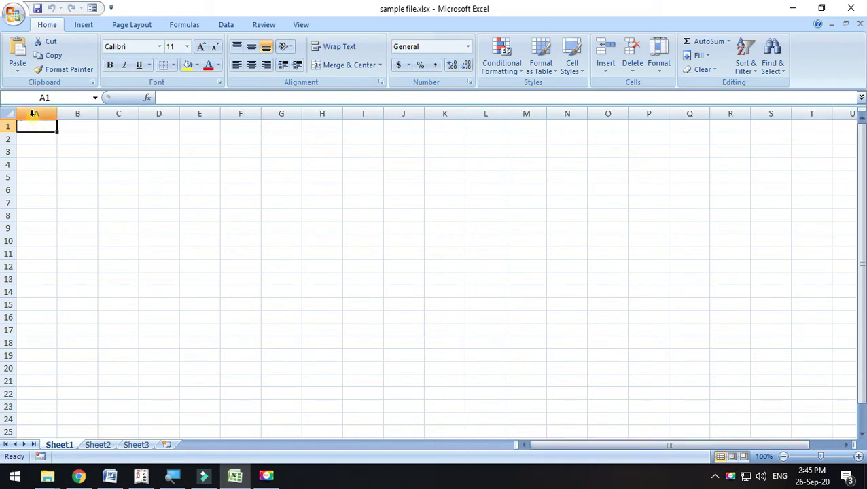
# - Select ranges D2:K19, C2:F15 and a block from C3, then click cell A9
pyautogui.click(211, 179)
pyautogui.moveTo(159, 142); pyautogui.dragTo(428, 352)
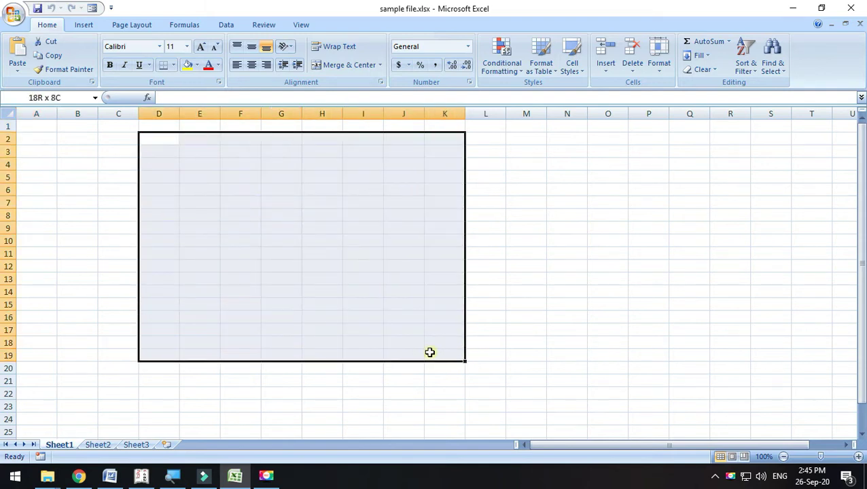
pyautogui.click(252, 192)
pyautogui.moveTo(112, 141); pyautogui.dragTo(235, 304)
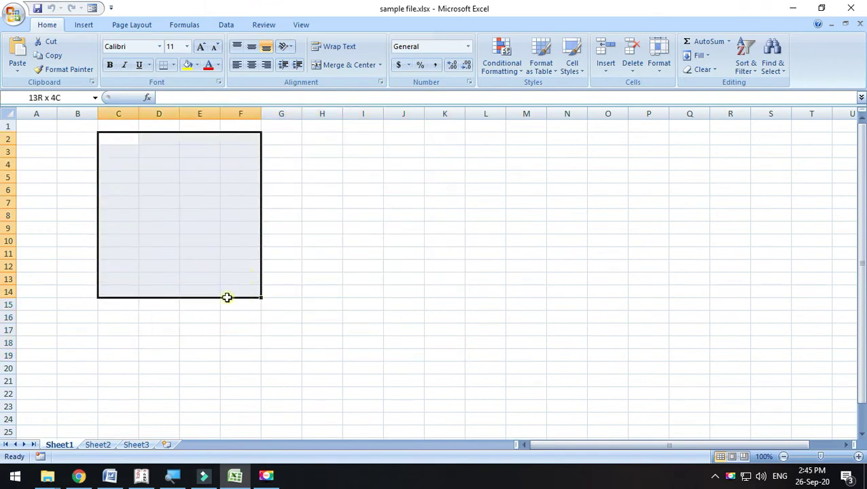
pyautogui.click(351, 284)
pyautogui.moveTo(103, 151)
pyautogui.mouseDown()
pyautogui.moveTo(237, 304)
pyautogui.moveTo(297, 327)
pyautogui.mouseUp()
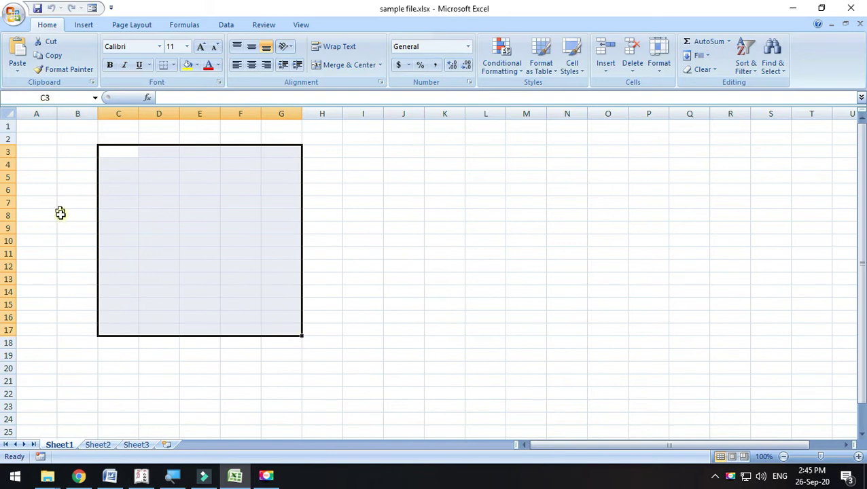
pyautogui.click(41, 227)
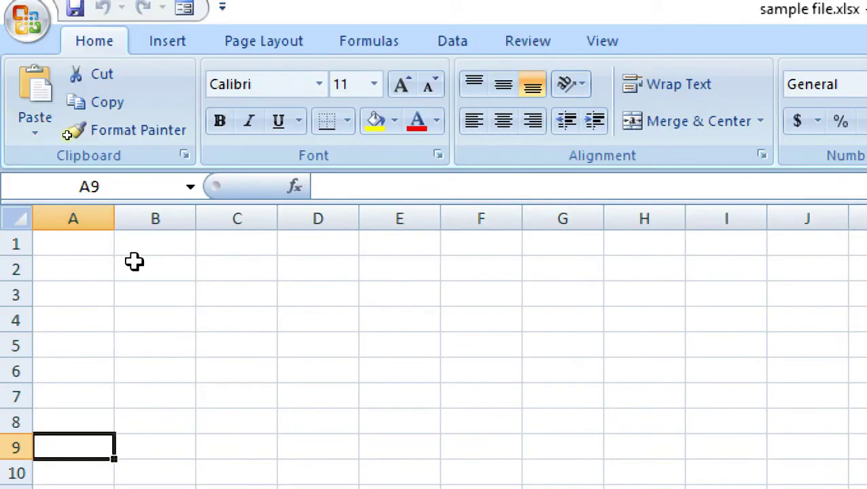
# - Select the range B2:D9, then the range E2:G8
pyautogui.click(134, 261)
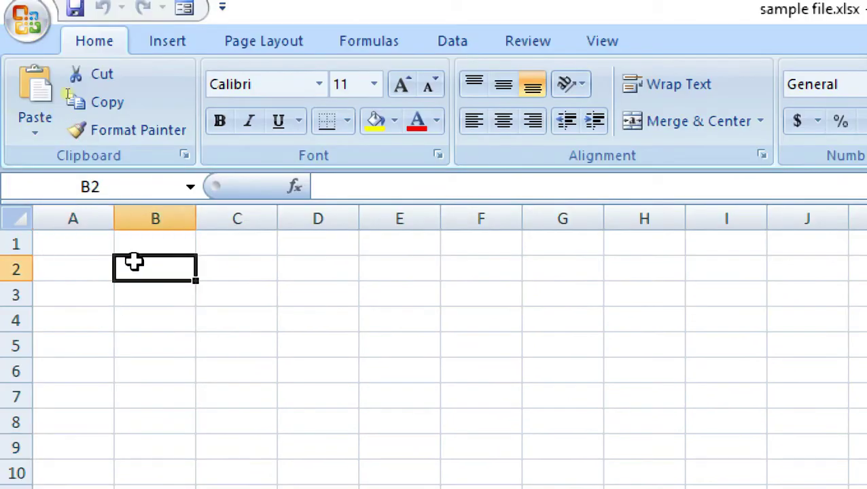
pyautogui.click(116, 189)
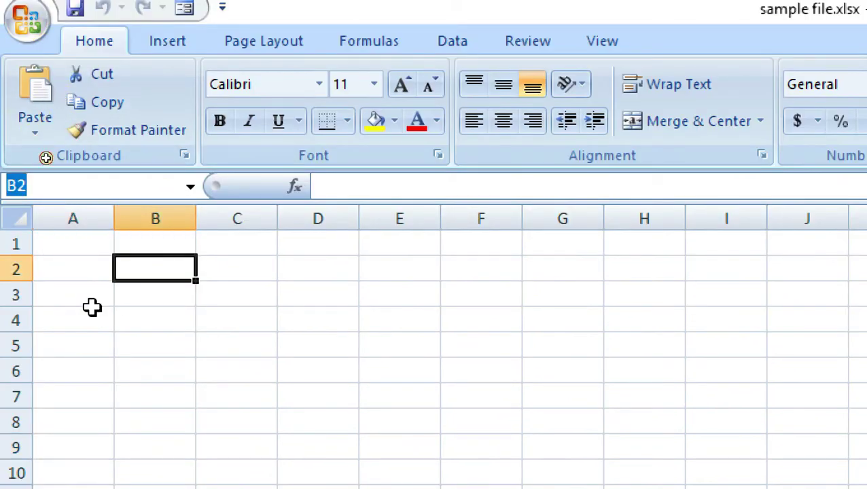
pyautogui.moveTo(170, 274); pyautogui.dragTo(342, 435)
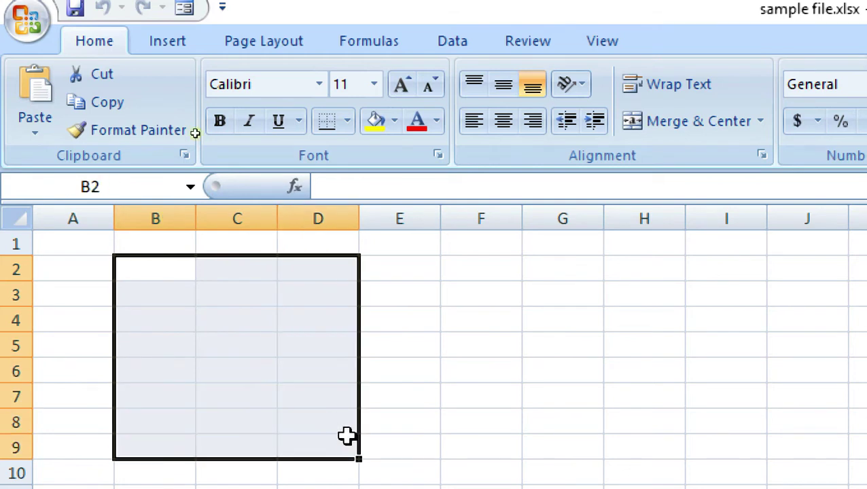
pyautogui.moveTo(406, 275)
pyautogui.mouseDown()
pyautogui.moveTo(515, 373)
pyautogui.moveTo(562, 379)
pyautogui.moveTo(556, 416)
pyautogui.mouseUp()
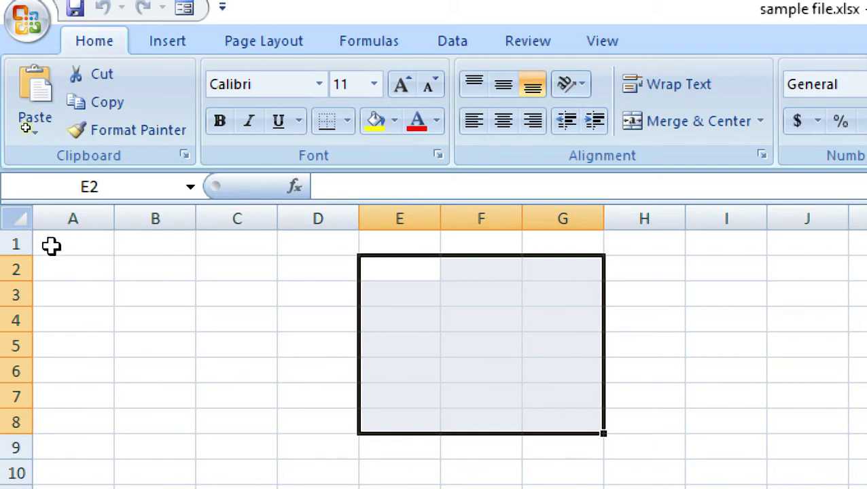
pyautogui.moveTo(51, 246); pyautogui.dragTo(809, 268)
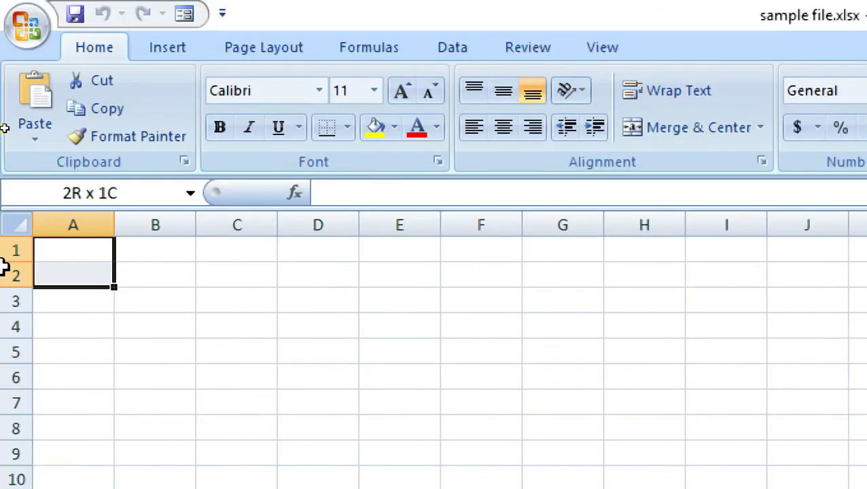
pyautogui.moveTo(808, 268); pyautogui.dragTo(73, 251)
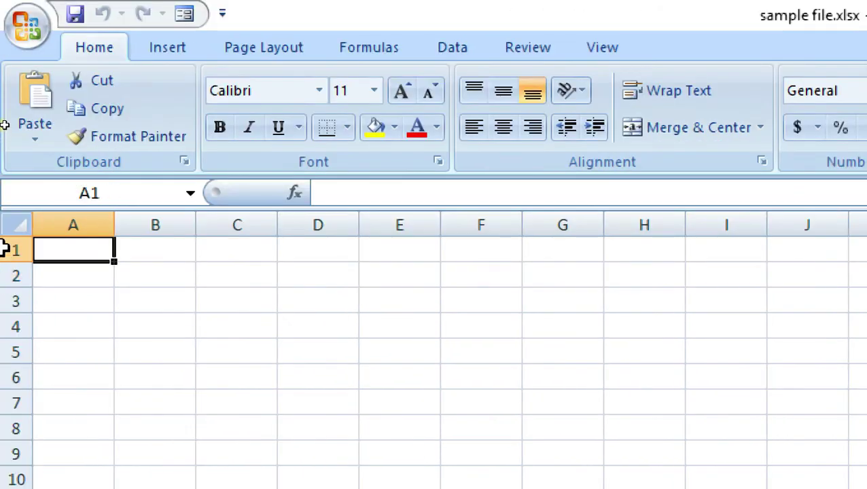
pyautogui.click(263, 327)
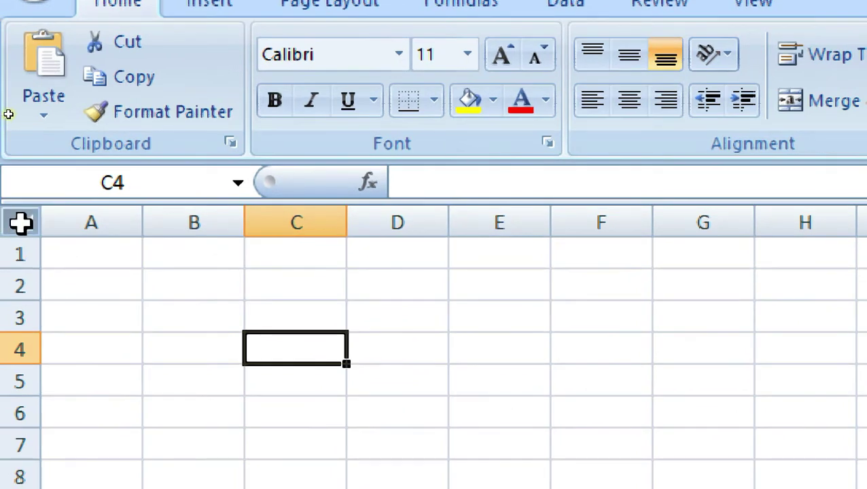
pyautogui.click(20, 222)
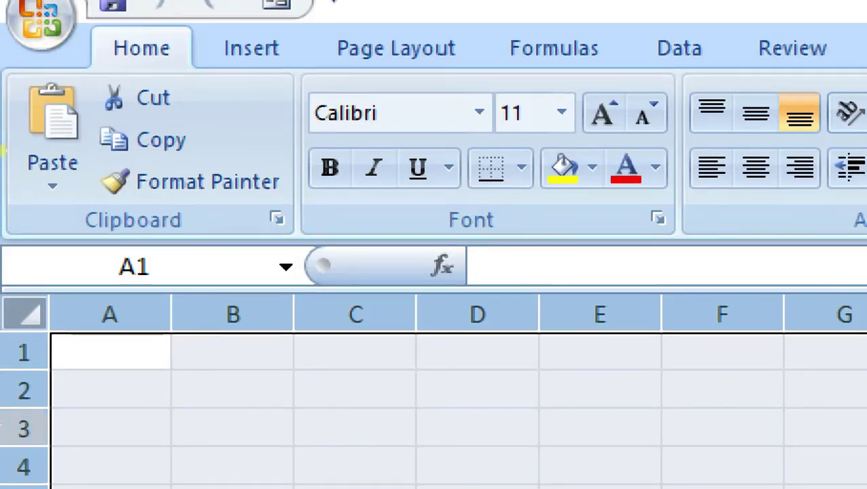
pyautogui.click(15, 312)
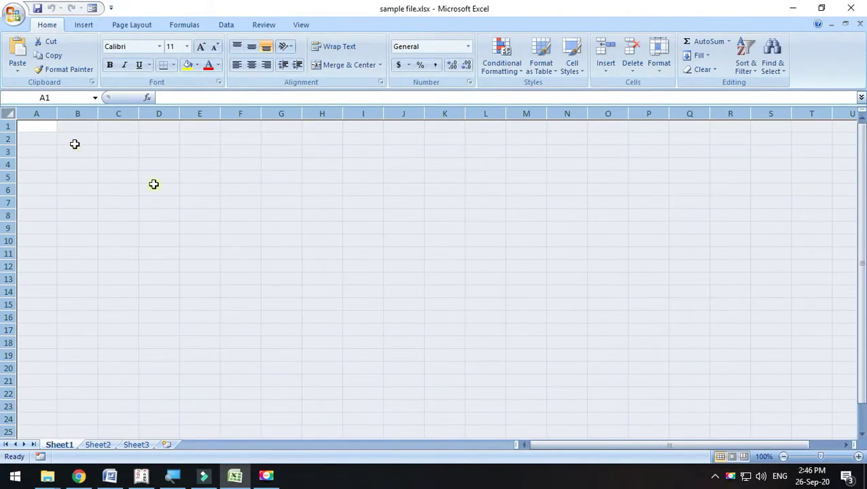
pyautogui.click(286, 229)
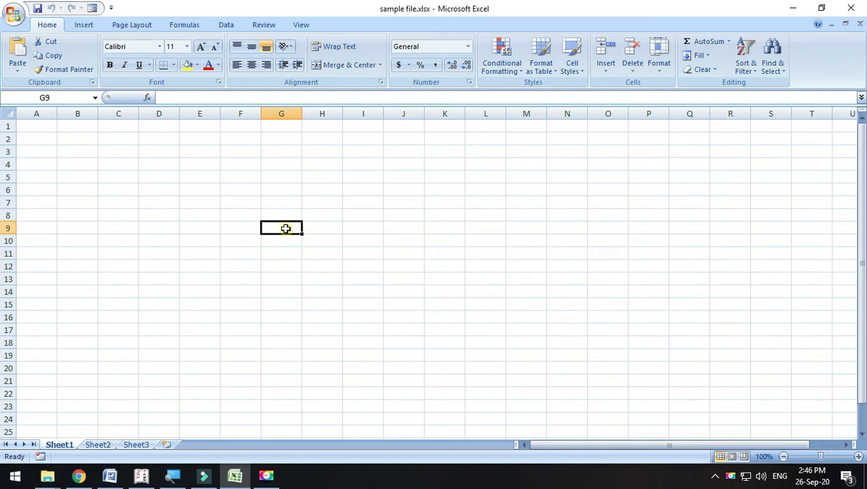
pyautogui.hotkey('ctrl', 'Right')
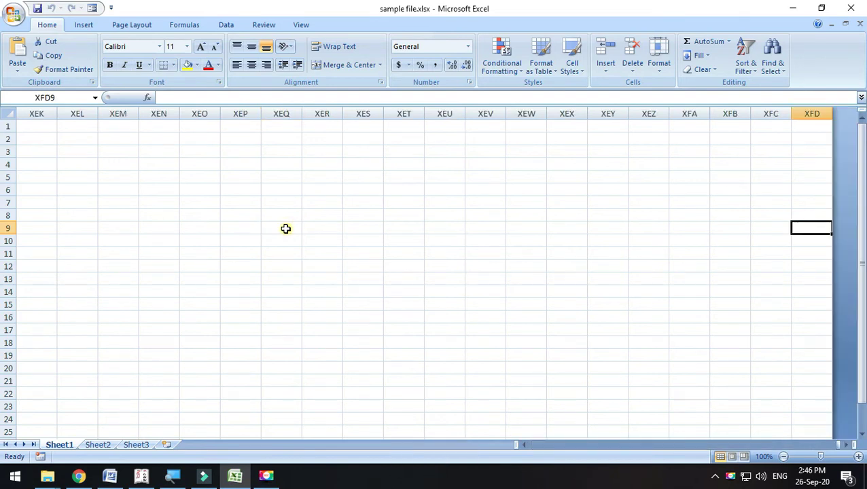
pyautogui.hotkey('ctrl', 'Left')
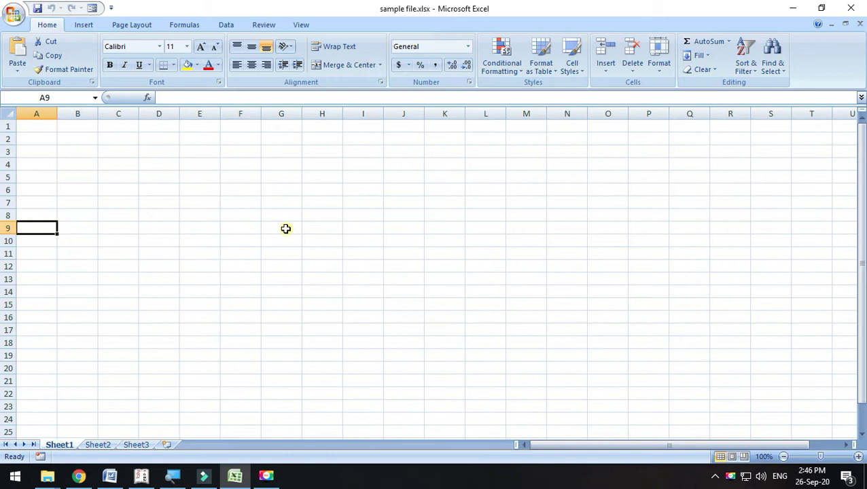
pyautogui.hotkey('ctrl', 'Down')
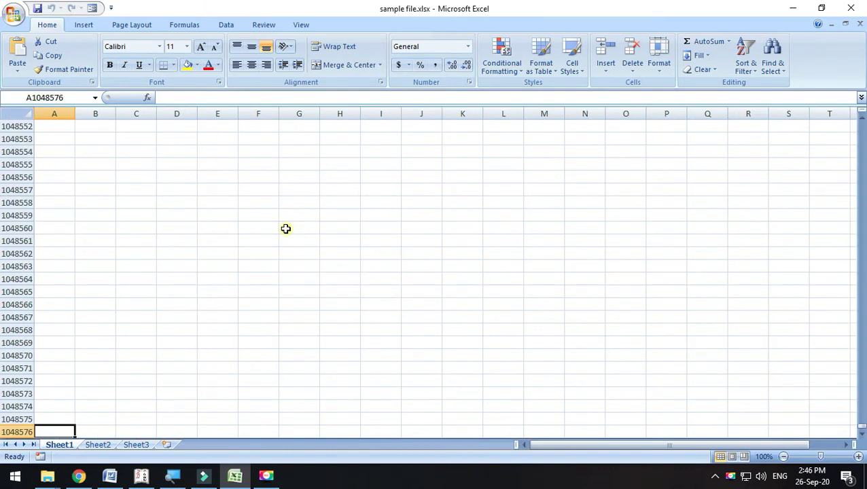
pyautogui.hotkey('ctrl', 'Up')
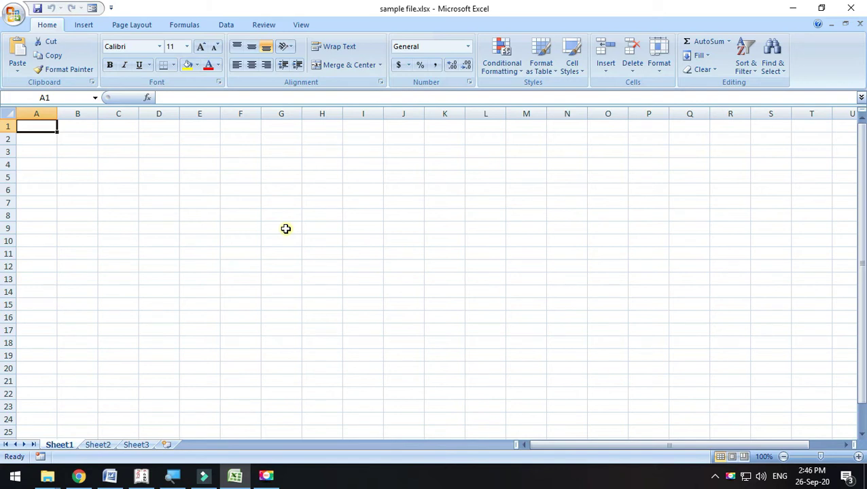
pyautogui.click(252, 168)
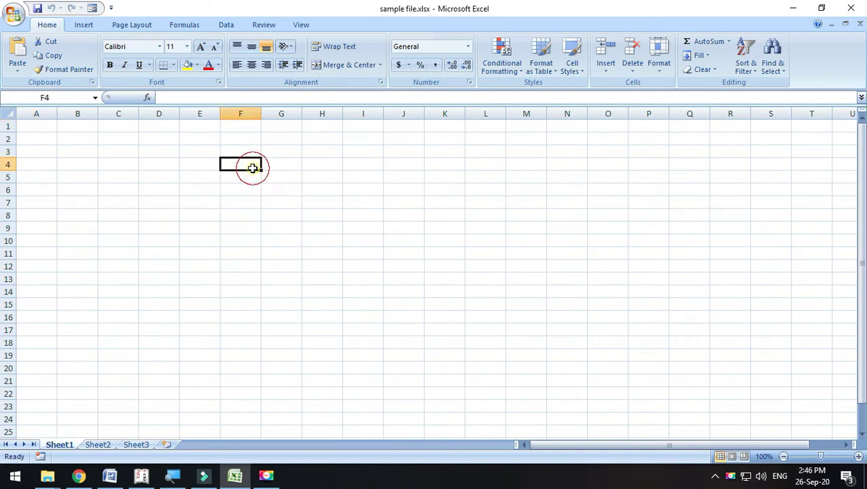
pyautogui.press('pagedown')
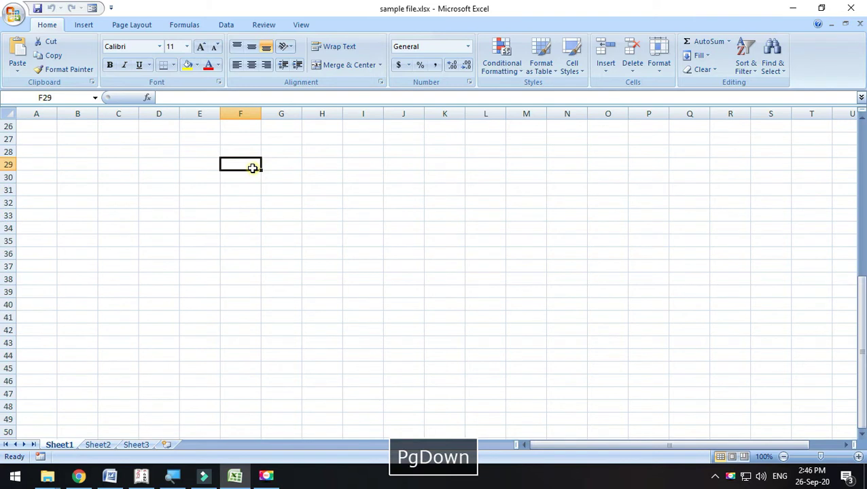
pyautogui.press('pagedown')
pyautogui.press('pagedown')
pyautogui.press('pagedown')
pyautogui.press('pagedown')
pyautogui.press('pagedown')
pyautogui.press('pagedown')
pyautogui.press('pageup')
pyautogui.press('pageup')
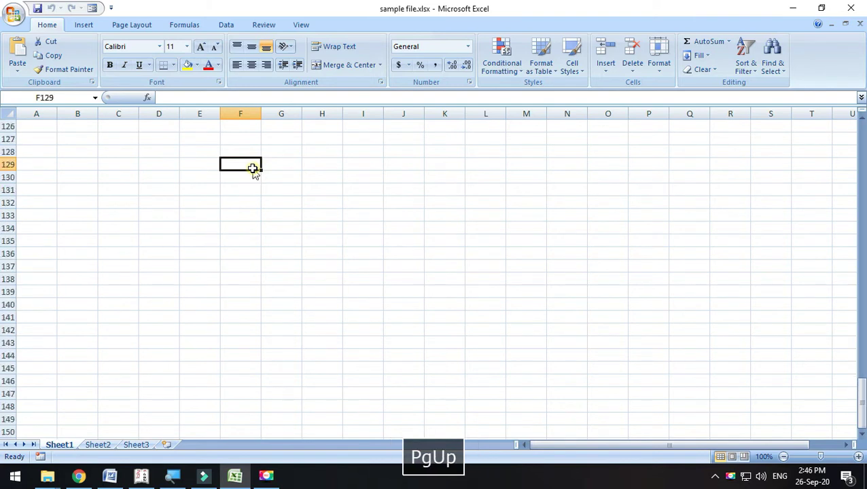
pyautogui.press('pageup')
pyautogui.press('pageup')
pyautogui.press('pageup')
pyautogui.press('pageup')
pyautogui.press('pageup')
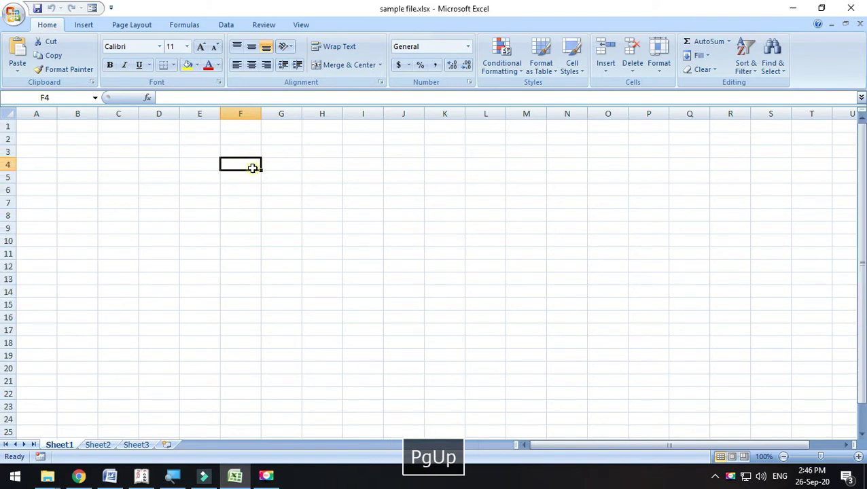
pyautogui.press('pagedown')
pyautogui.press('pagedown')
pyautogui.press('pagedown')
pyautogui.press('pagedown')
pyautogui.press('pagedown')
pyautogui.press('pagedown')
pyautogui.press('pagedown')
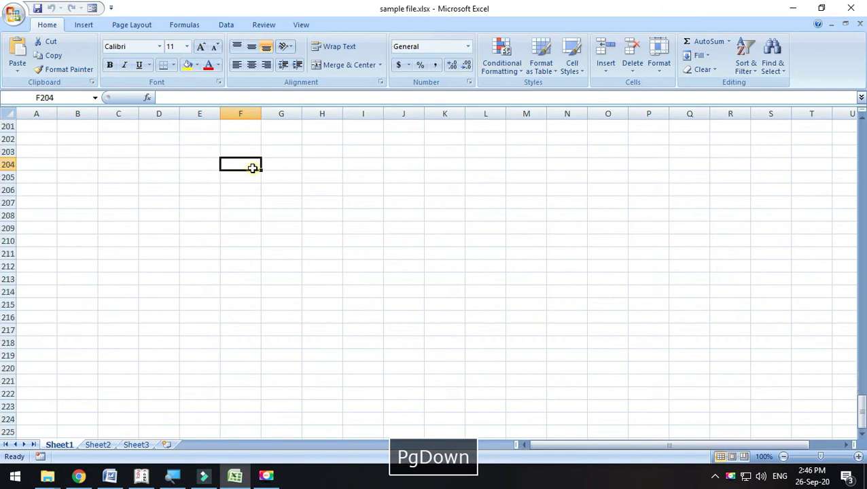
pyautogui.press('pageup')
pyautogui.press('pageup')
pyautogui.press('pageup')
pyautogui.press('pageup')
pyautogui.press('pageup')
pyautogui.press('pageup')
pyautogui.press('pageup')
pyautogui.press('pageup')
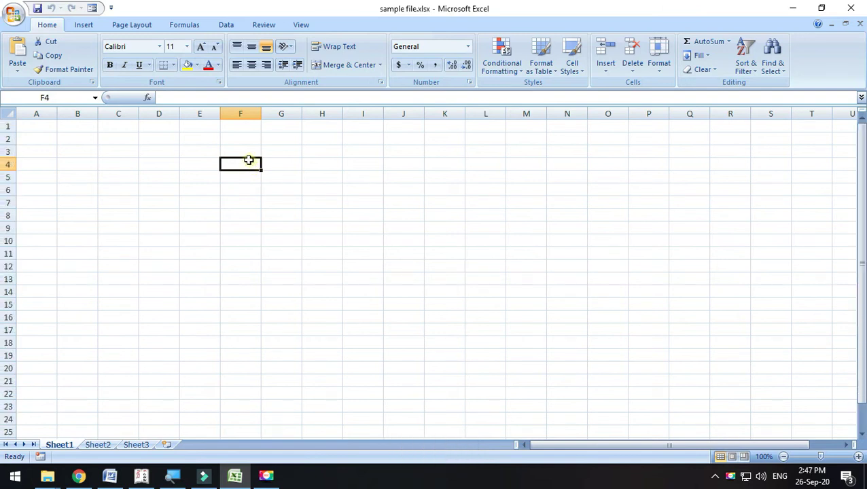
pyautogui.middleClick(282, 182)
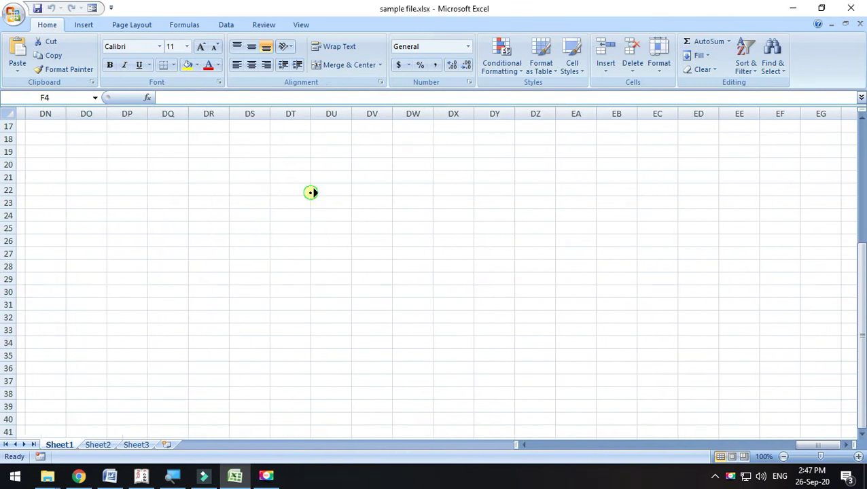
pyautogui.middleClick(221, 207)
pyautogui.scroll(2, 314, 206)
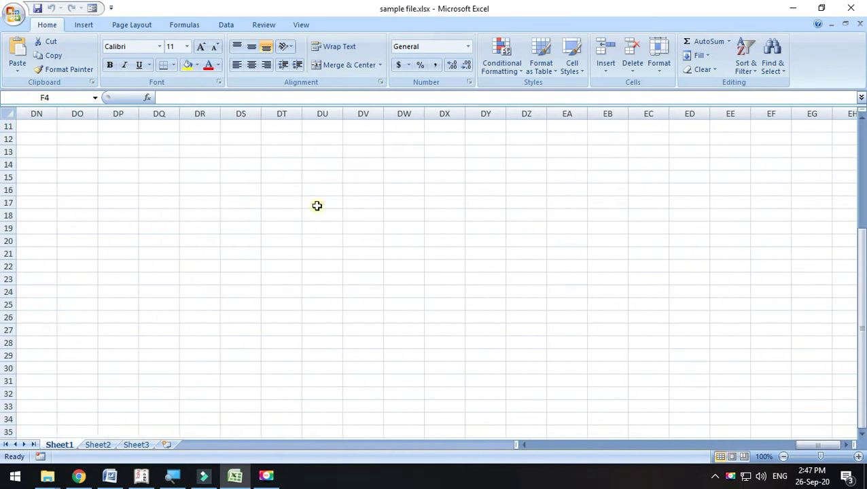
pyautogui.scroll(2, 317, 206)
pyautogui.scroll(2, 317, 205)
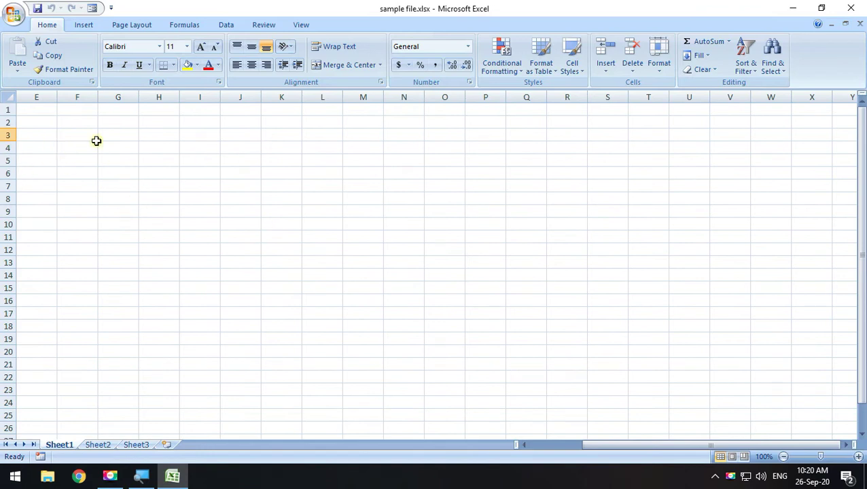
# - Select F3:N23 then cell N8, and toggle Gridlines off and back on in the View tab
pyautogui.moveTo(95, 139); pyautogui.dragTo(575, 297)
pyautogui.click(392, 197)
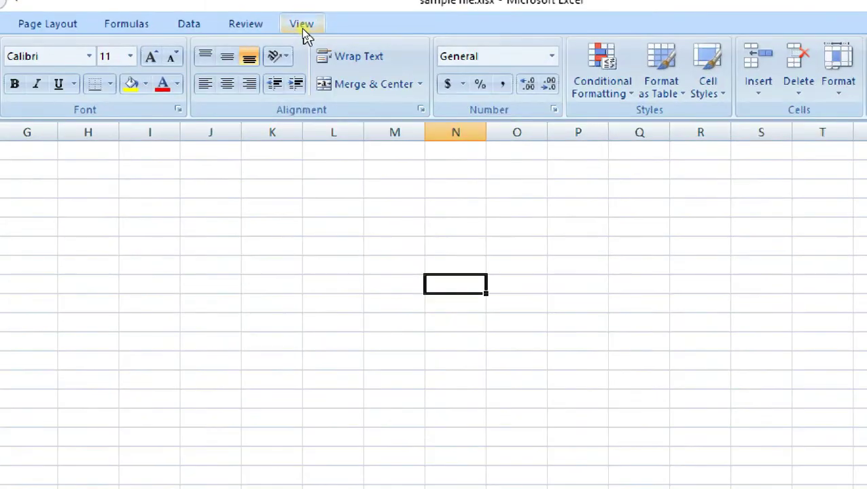
pyautogui.click(302, 29)
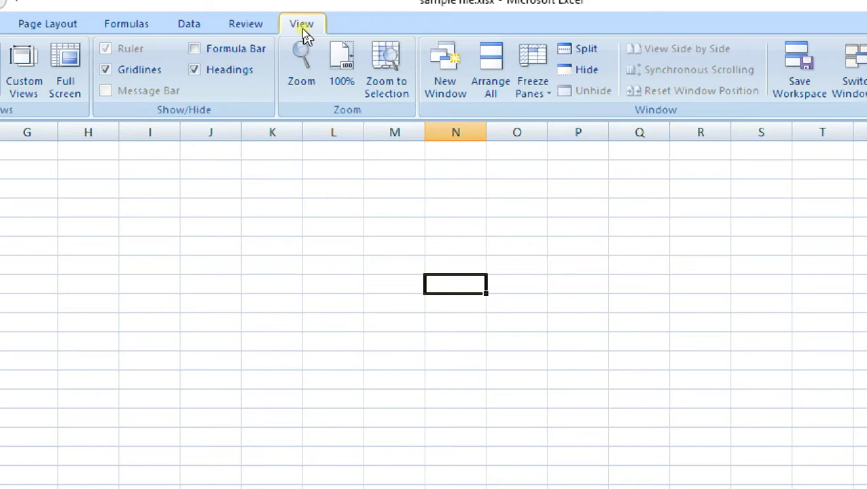
pyautogui.click(106, 72)
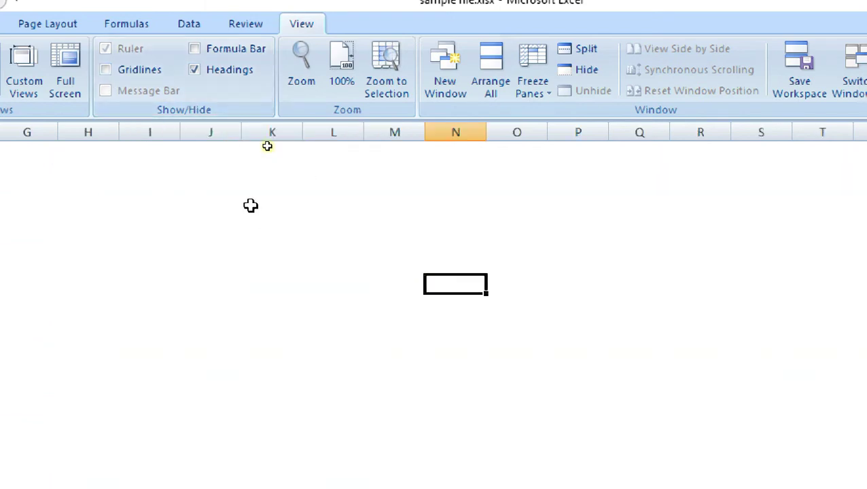
pyautogui.click(107, 70)
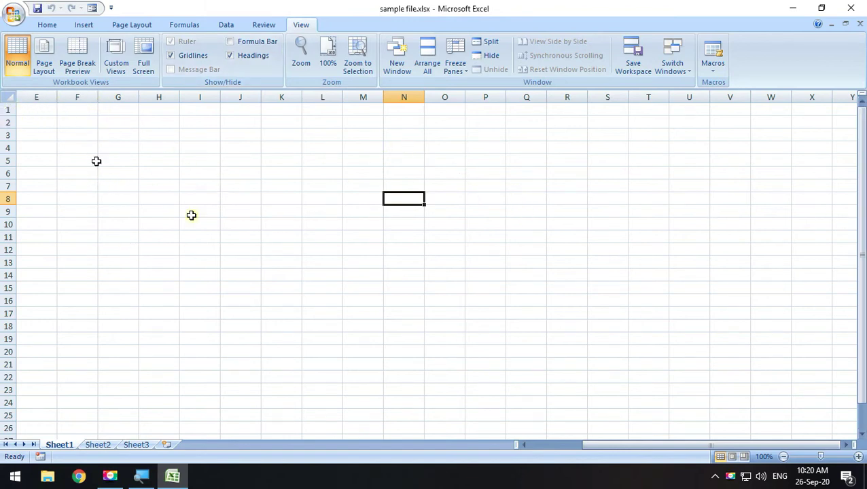
# - Scroll the sheet left and toggle row and column headings off and on twice
pyautogui.click(597, 448)
pyautogui.moveTo(597, 448); pyautogui.dragTo(550, 447)
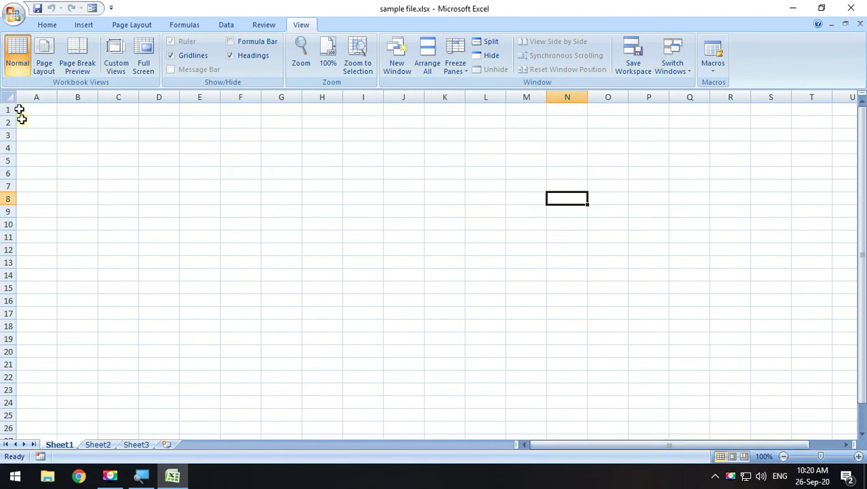
pyautogui.click(231, 55)
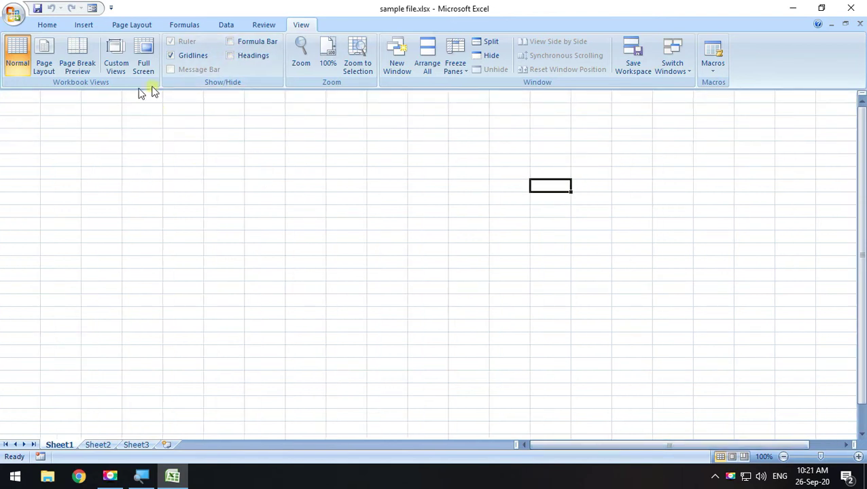
pyautogui.click(232, 60)
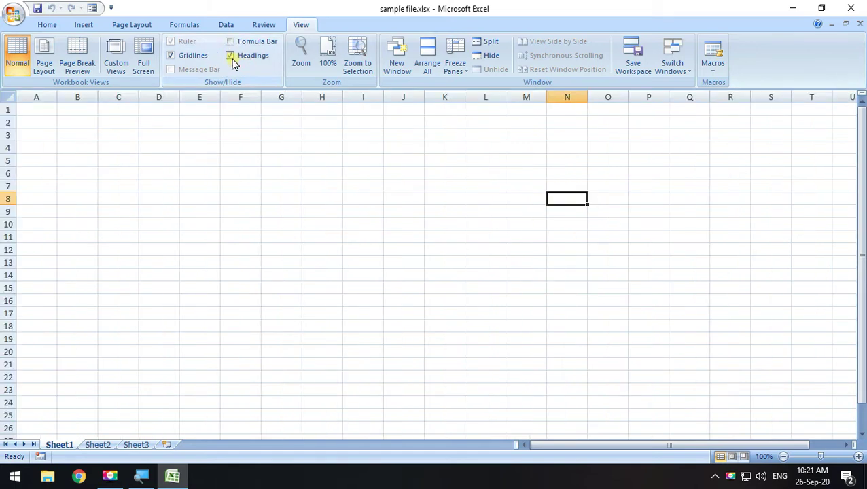
pyautogui.click(232, 57)
pyautogui.click(231, 57)
# - Turn on the Formula Bar and select cells F5, E7 and C3
pyautogui.click(230, 42)
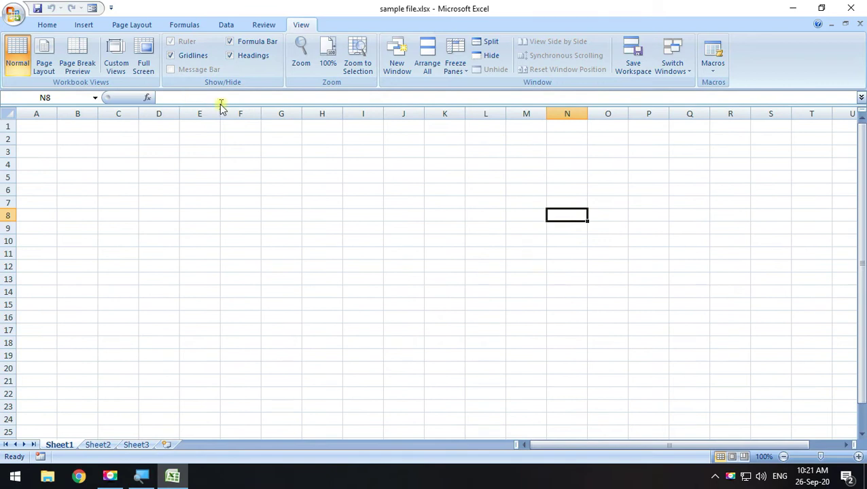
pyautogui.click(253, 178)
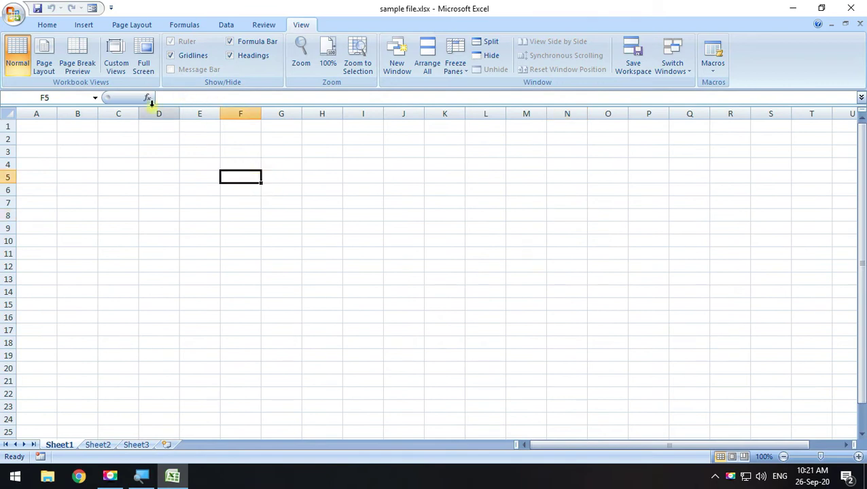
pyautogui.click(193, 202)
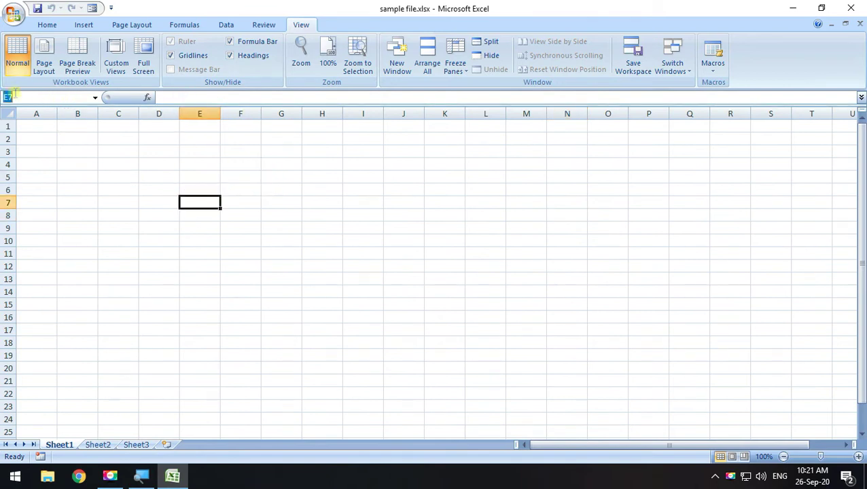
pyautogui.click(102, 153)
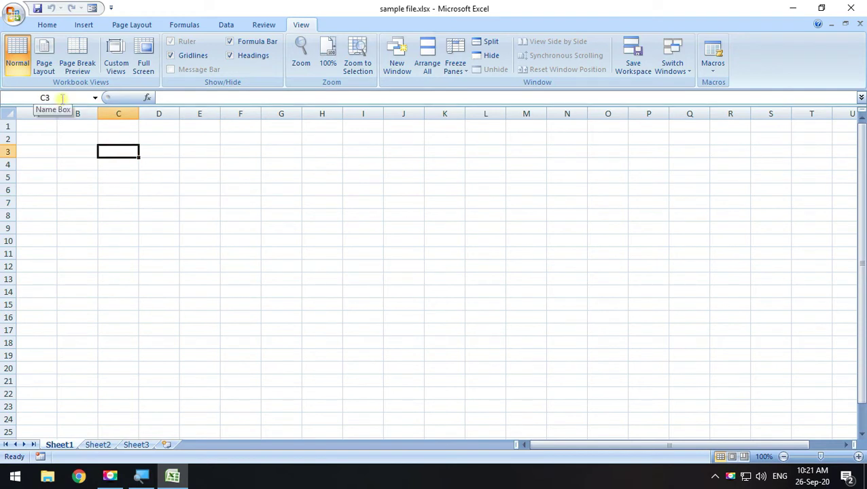
pyautogui.click(164, 177)
pyautogui.click(313, 265)
pyautogui.scroll(-7, 498, 322)
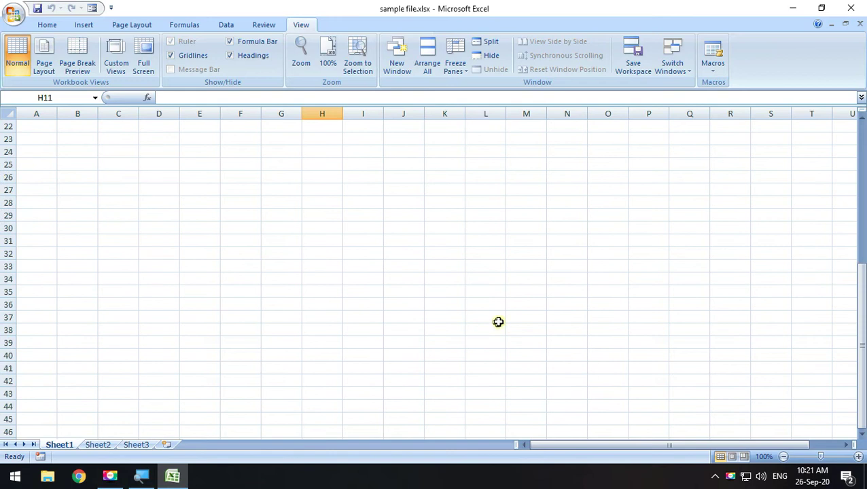
pyautogui.scroll(-7, 499, 322)
pyautogui.click(774, 307)
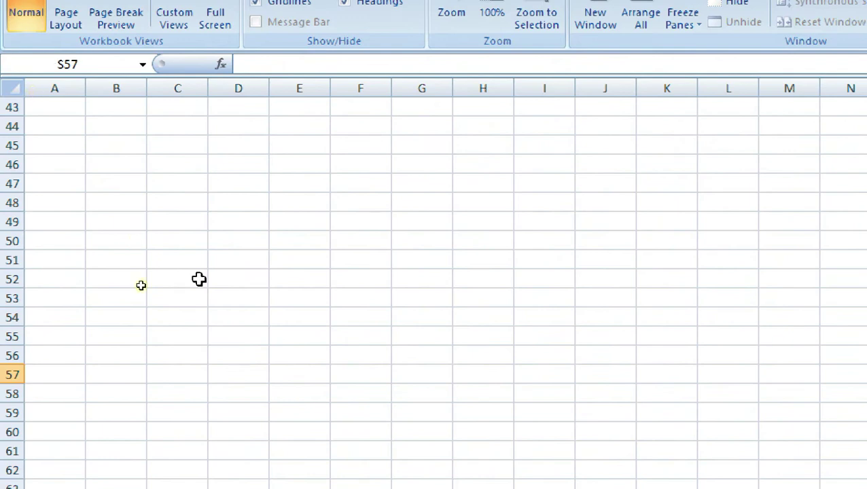
pyautogui.click(211, 379)
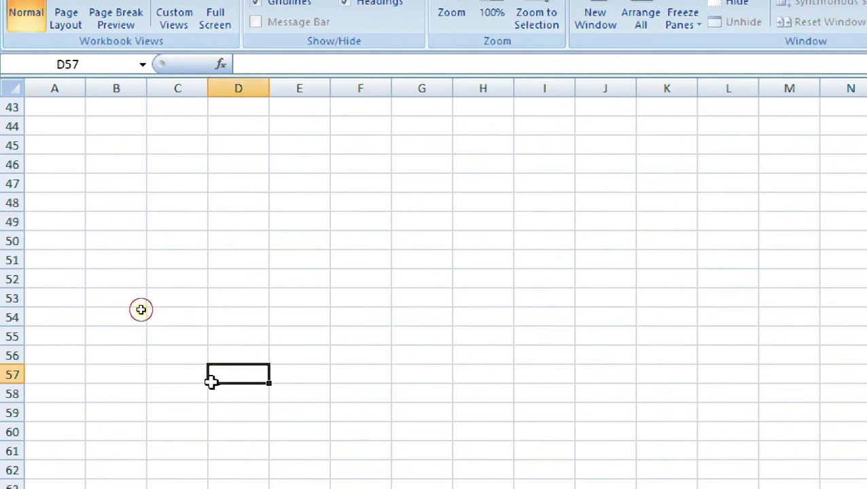
pyautogui.click(170, 433)
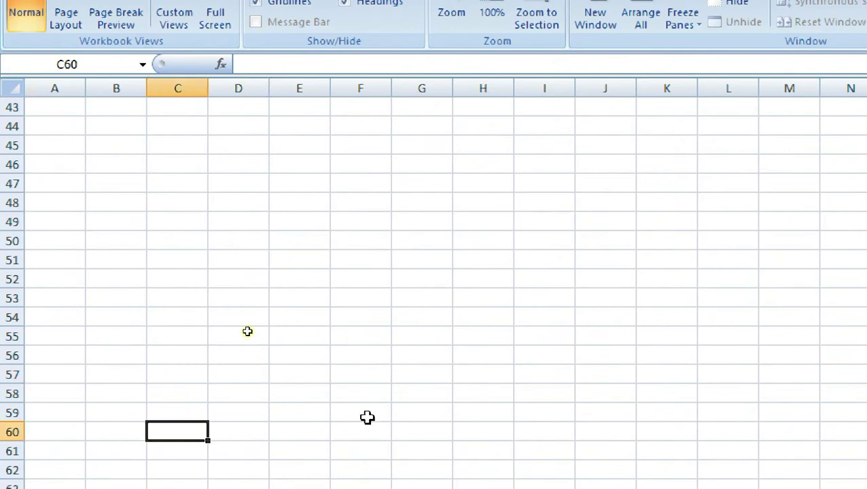
pyautogui.scroll(-9, 207, 354)
pyautogui.click(443, 416)
pyautogui.click(124, 259)
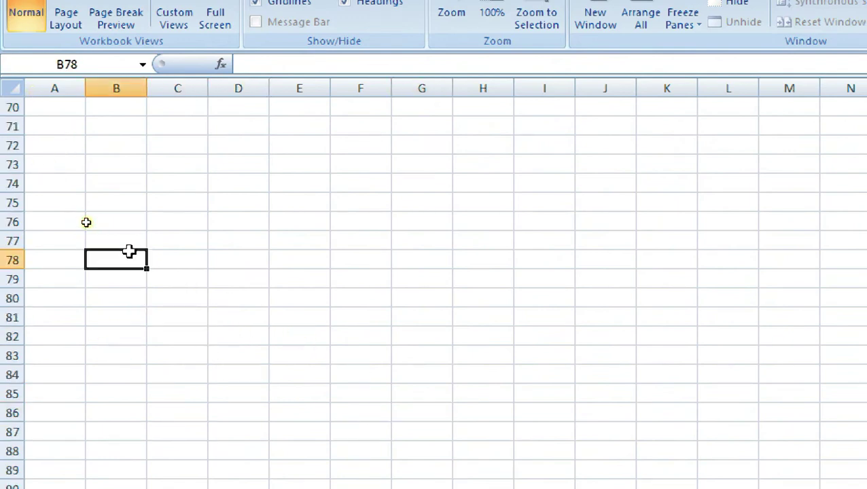
pyautogui.scroll(10, 373, 374)
pyautogui.scroll(4, 373, 374)
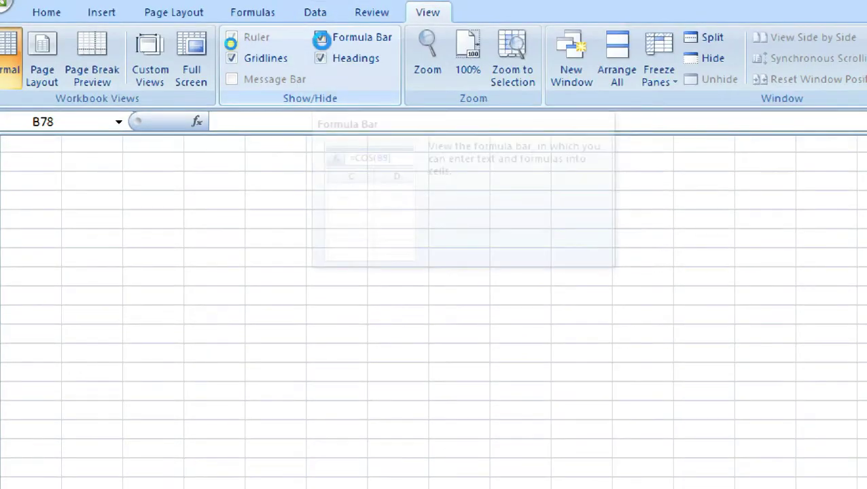
# - Hide and restore the formula bar, headings and gridlines, then select G31 and return to Home
pyautogui.click(323, 43)
pyautogui.click(323, 42)
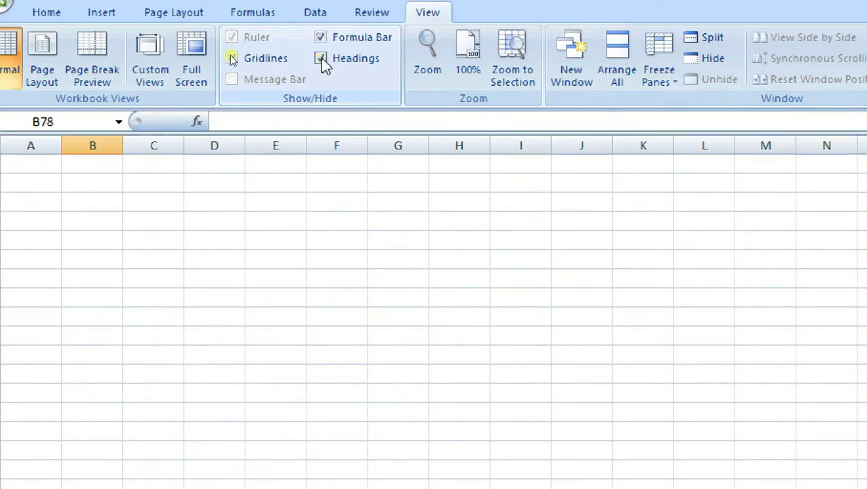
pyautogui.click(320, 59)
pyautogui.click(321, 58)
pyautogui.click(232, 59)
pyautogui.click(232, 59)
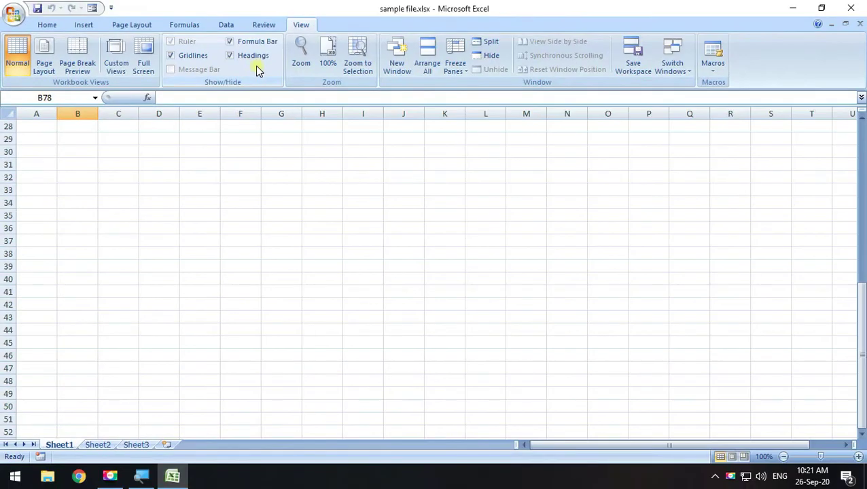
pyautogui.click(282, 166)
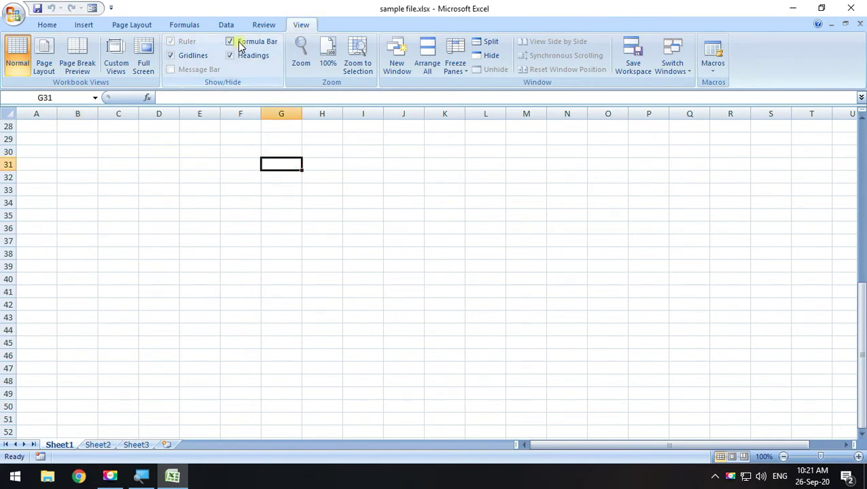
pyautogui.click(55, 25)
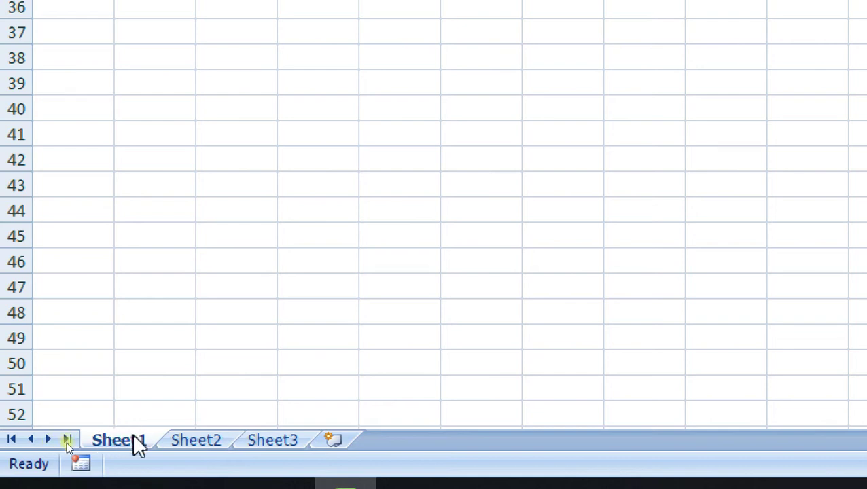
# - Rename the first sheet to 'january'
pyautogui.rightClick(134, 436)
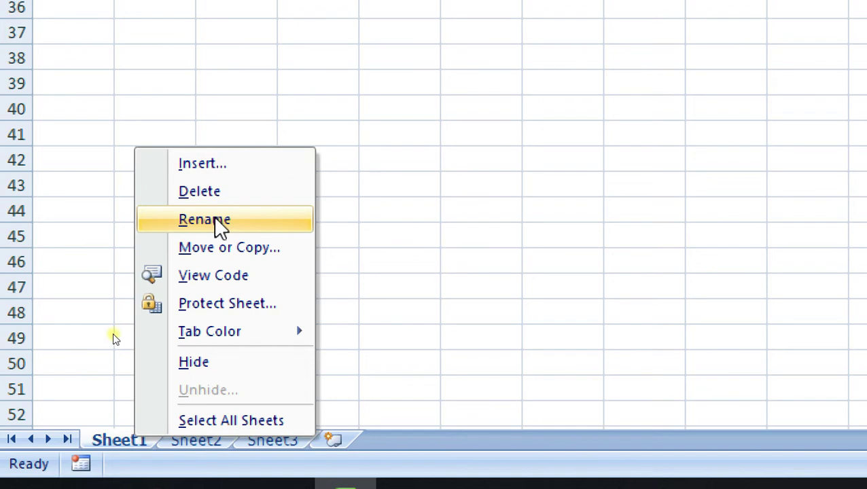
pyautogui.click(359, 207)
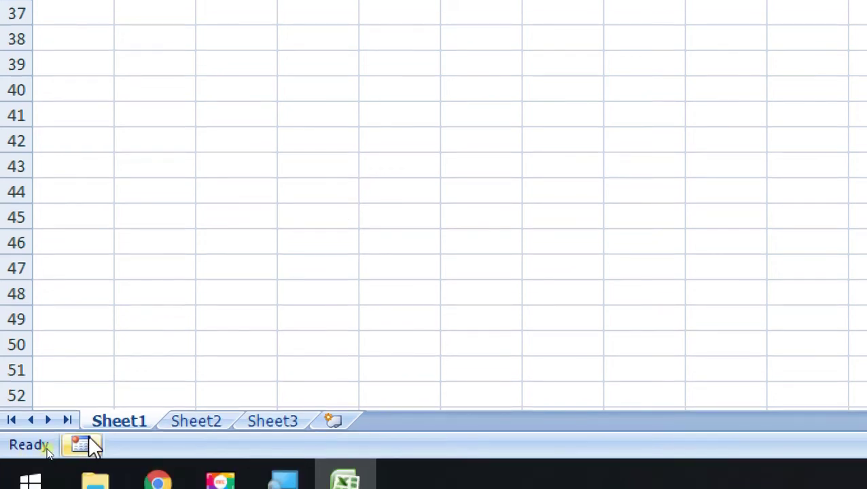
pyautogui.rightClick(106, 422)
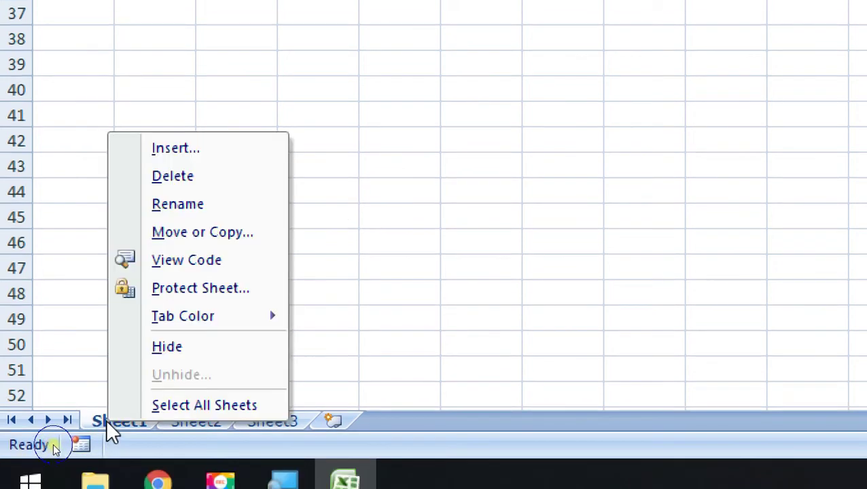
pyautogui.click(171, 206)
pyautogui.write('january')
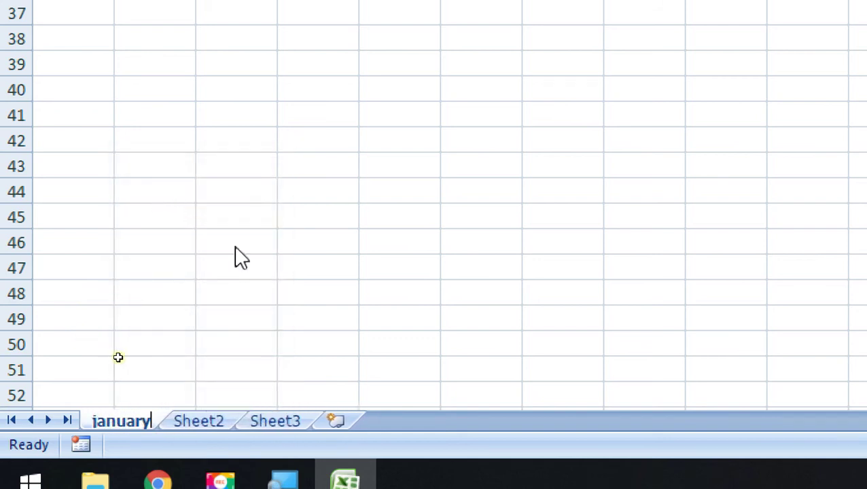
pyautogui.click(234, 244)
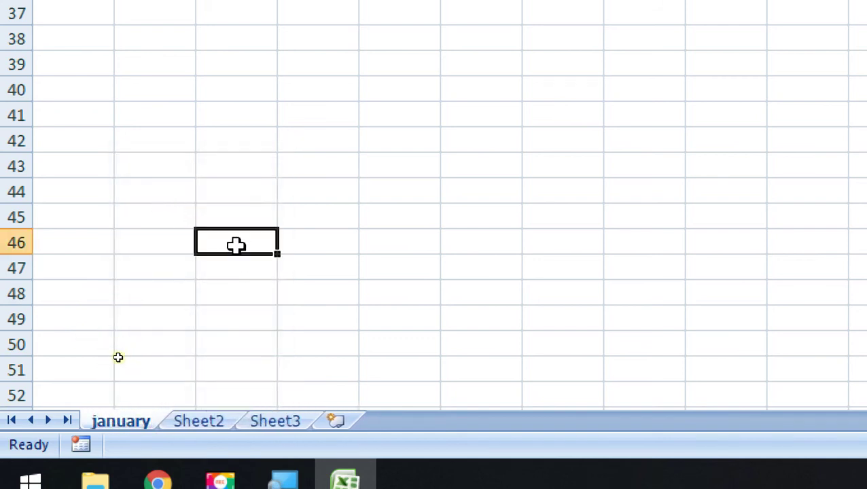
# - Rename Sheet2 to 'february', correcting the typing mistakes
pyautogui.rightClick(199, 421)
pyautogui.click(270, 196)
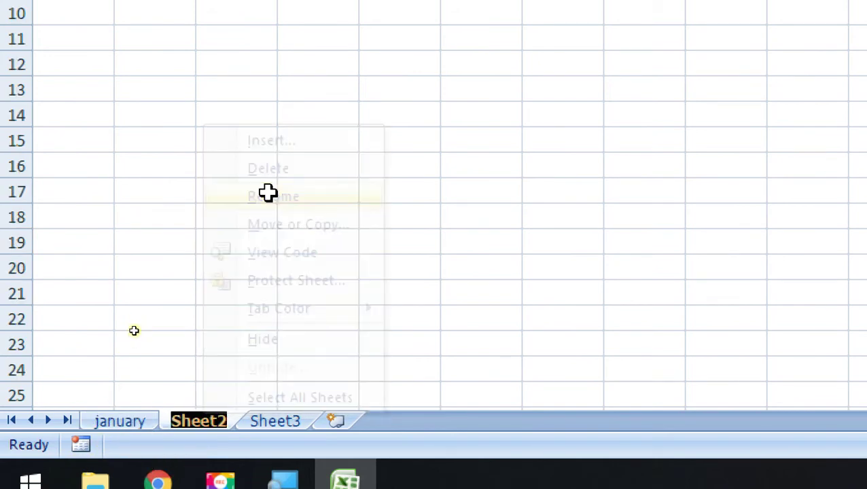
pyautogui.write('februae')
pyautogui.press('BackSpace')
pyautogui.write('ru')
pyautogui.press('BackSpace')
pyautogui.write('y')
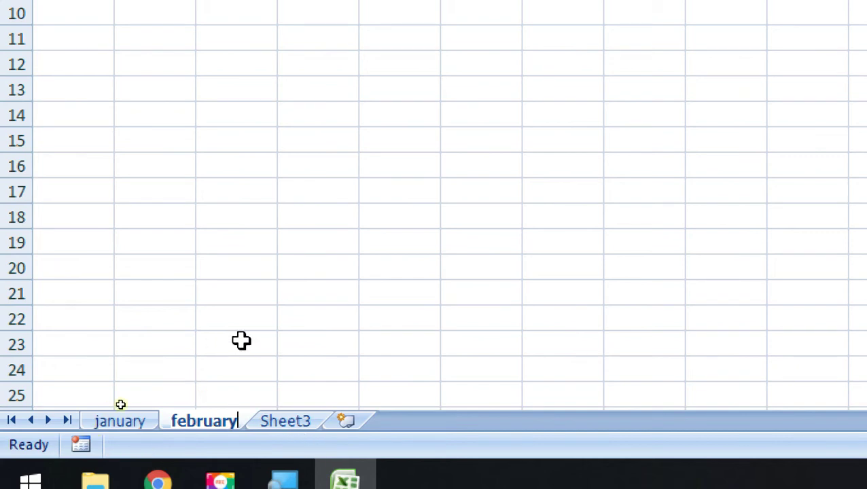
pyautogui.click(282, 371)
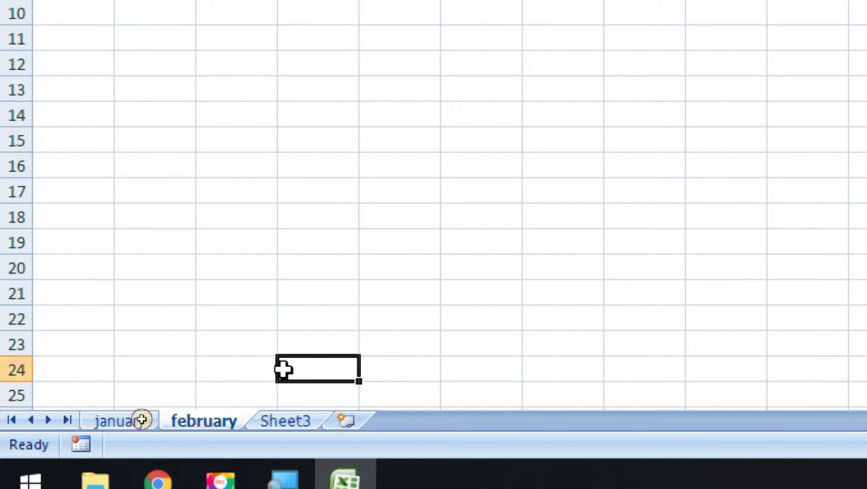
# - Rename Sheet3 to 'march', then go back to the january sheet
pyautogui.click(278, 422)
pyautogui.rightClick(279, 421)
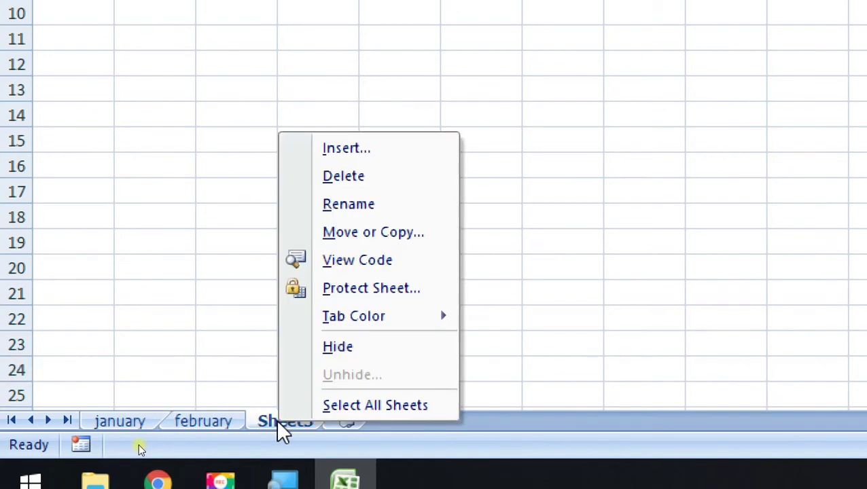
pyautogui.click(358, 204)
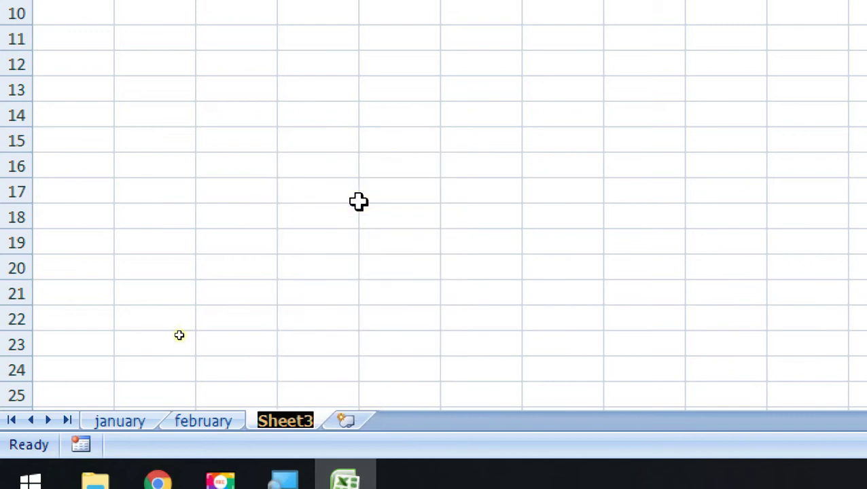
pyautogui.write('march')
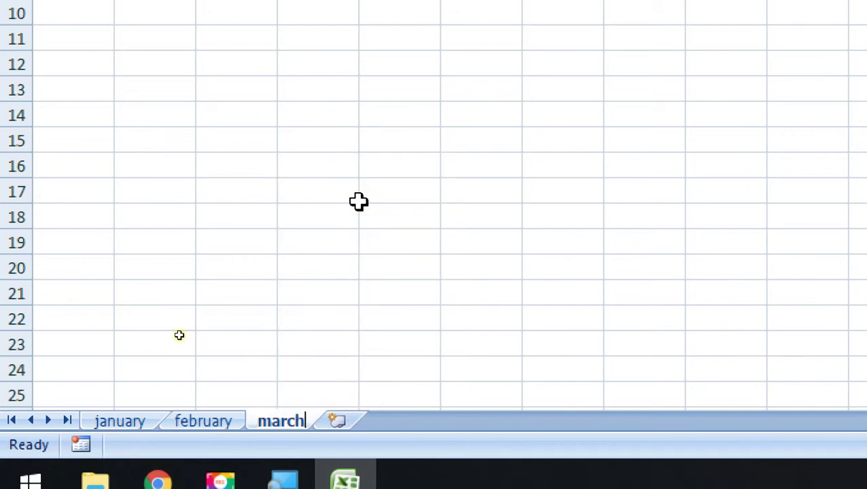
pyautogui.click(344, 286)
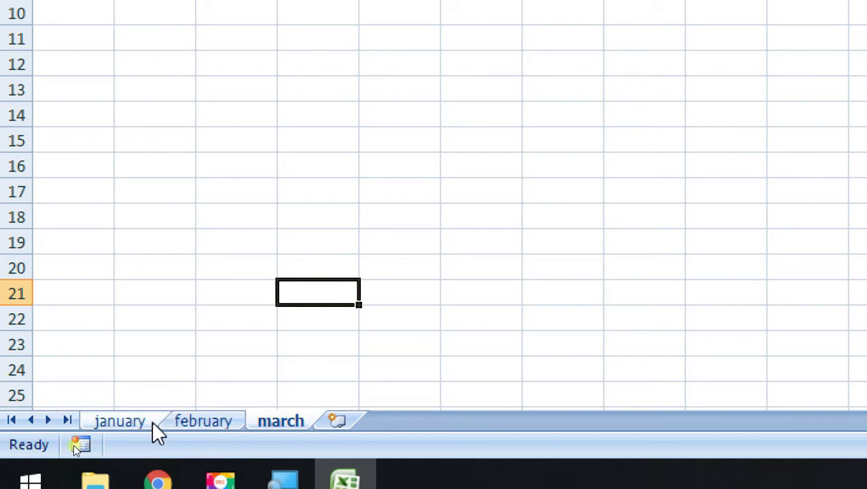
pyautogui.click(208, 421)
pyautogui.click(281, 421)
pyautogui.click(99, 426)
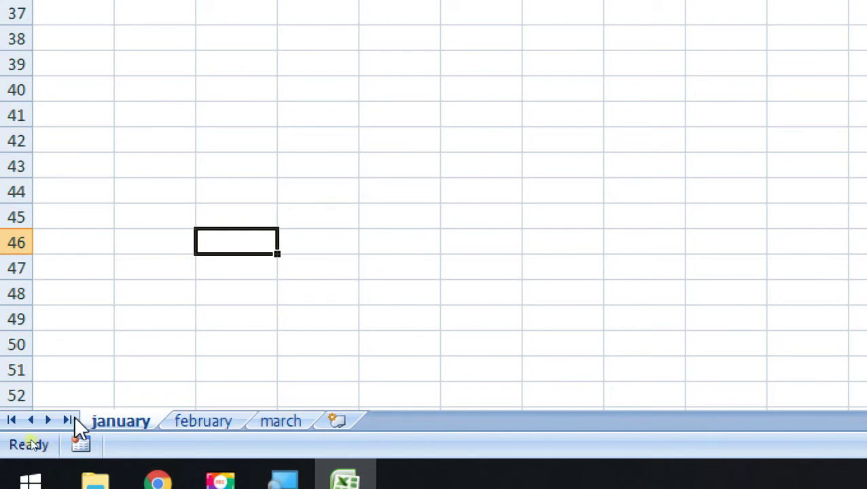
pyautogui.rightClick(200, 423)
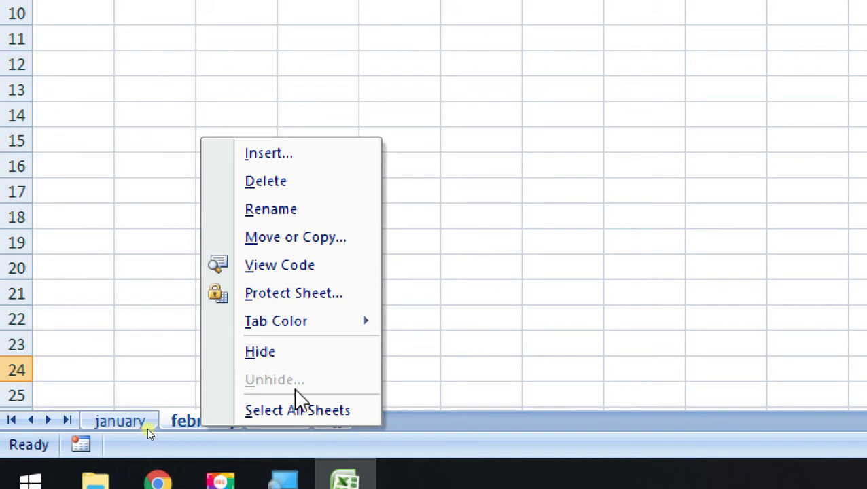
pyautogui.click(286, 155)
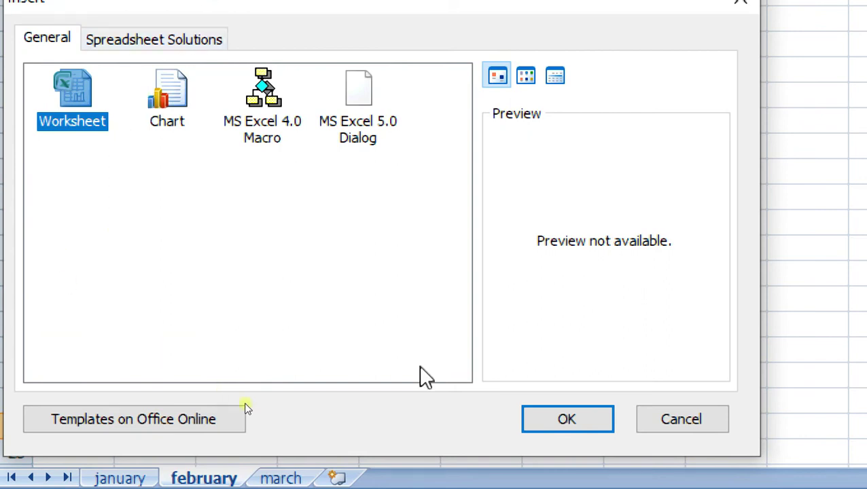
pyautogui.click(577, 420)
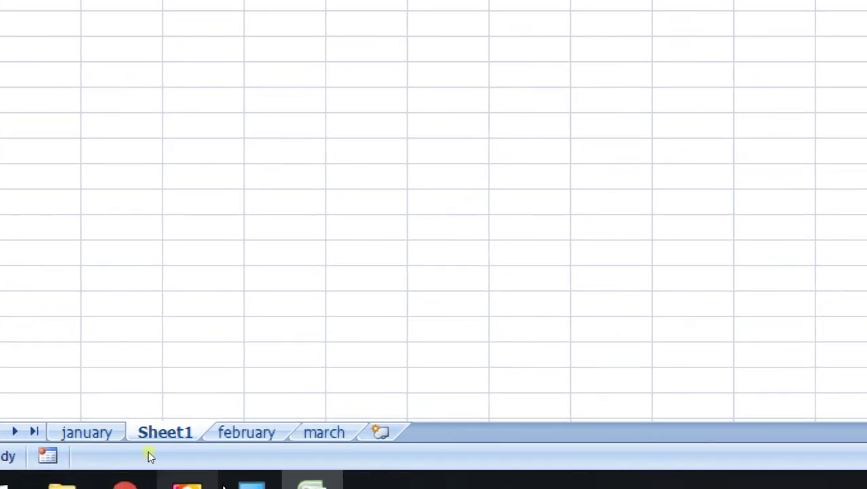
pyautogui.rightClick(183, 432)
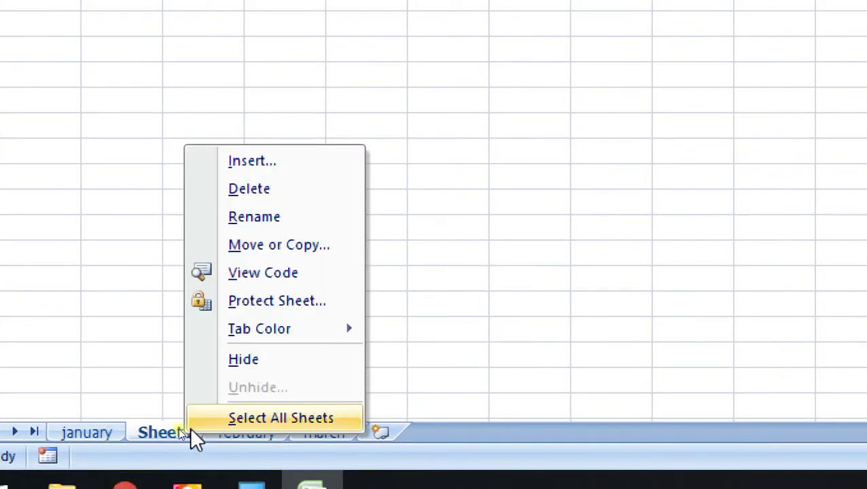
pyautogui.click(486, 385)
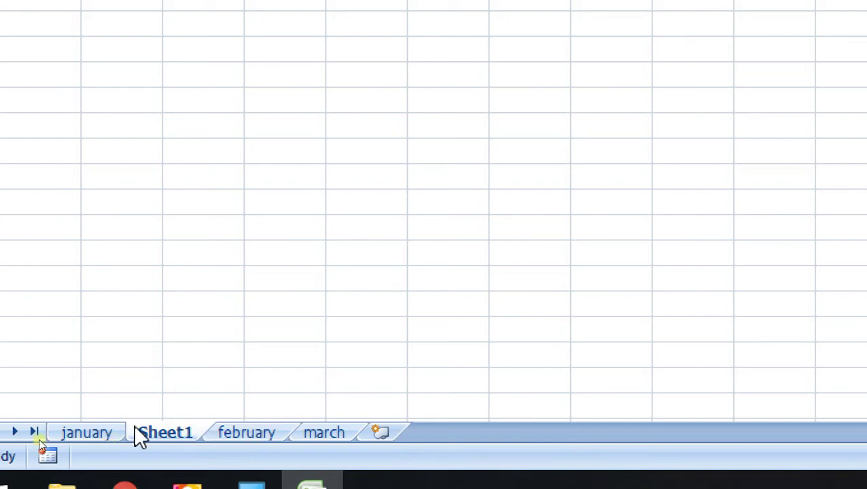
pyautogui.click(85, 433)
pyautogui.click(236, 433)
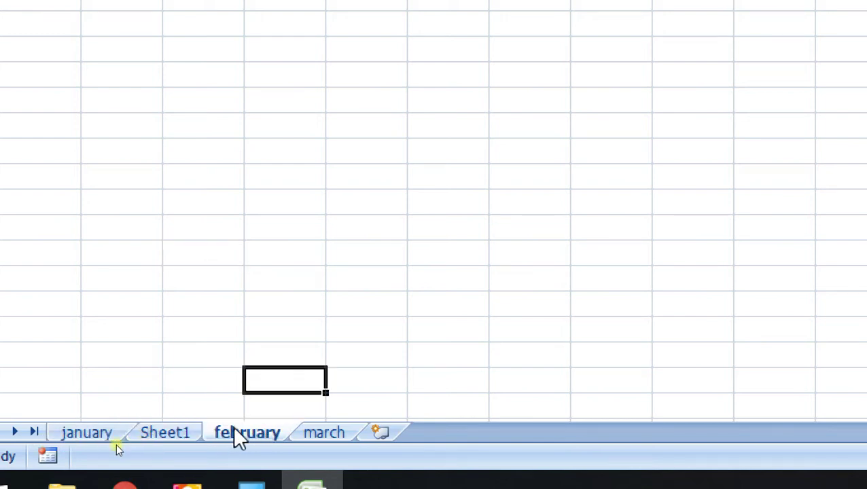
pyautogui.click(185, 436)
pyautogui.rightClick(185, 436)
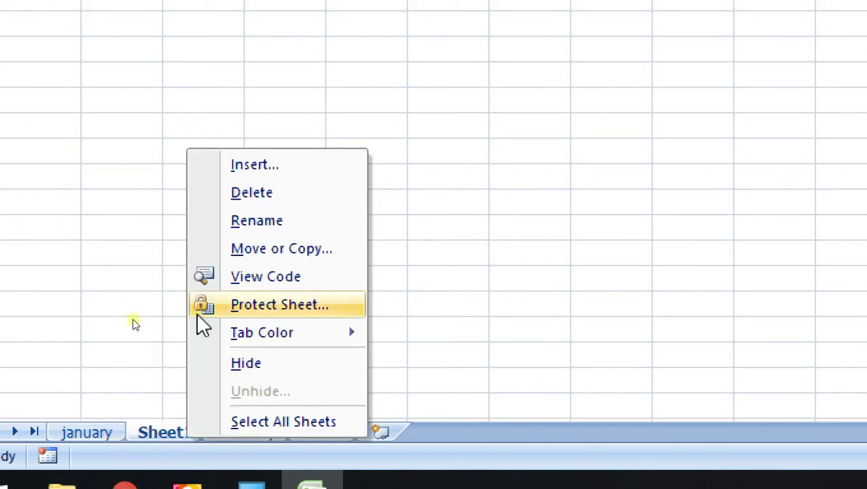
pyautogui.click(238, 193)
# - Give the february sheet tab a red tab colour
pyautogui.rightClick(181, 434)
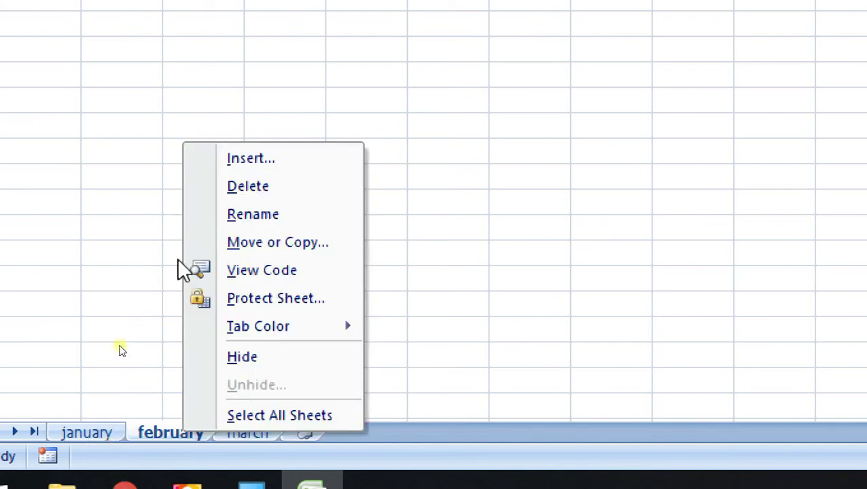
pyautogui.moveTo(231, 316)
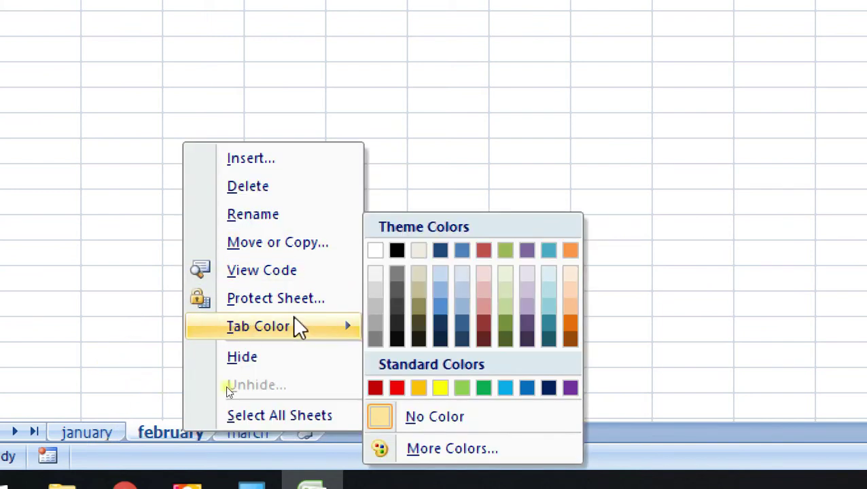
pyautogui.click(397, 388)
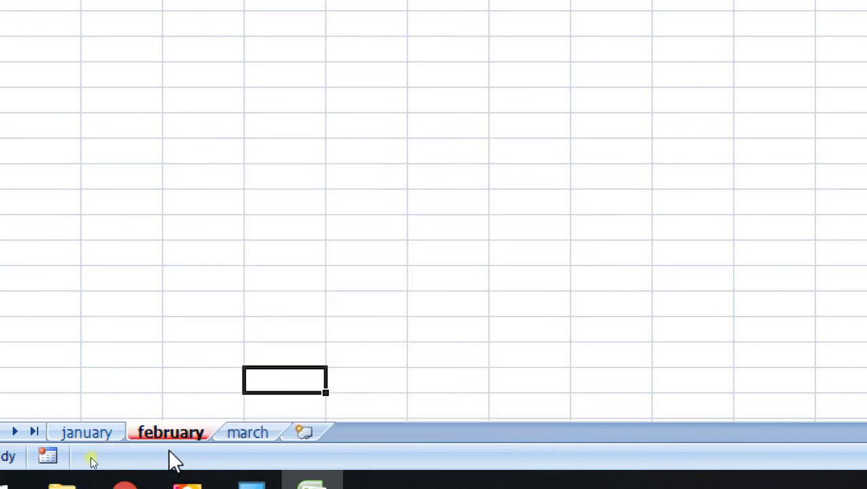
# - Give the march sheet tab a green tab colour and check february's red tab
pyautogui.click(244, 435)
pyautogui.rightClick(246, 433)
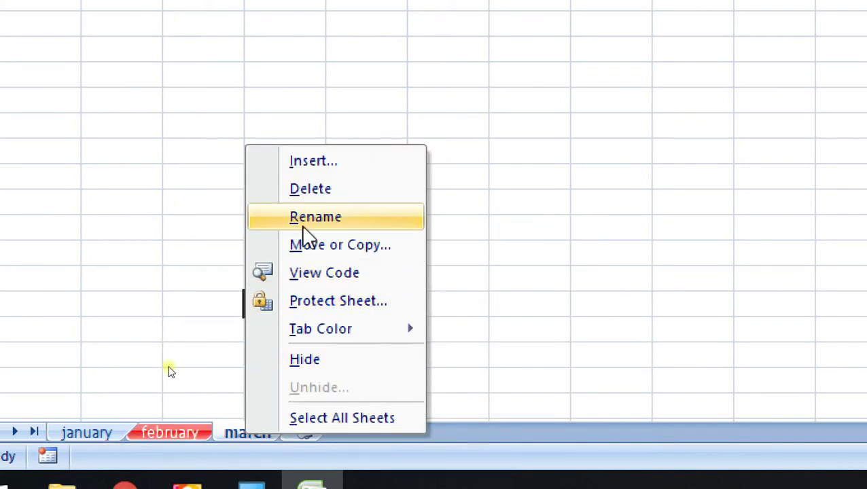
pyautogui.moveTo(408, 335)
pyautogui.click(548, 387)
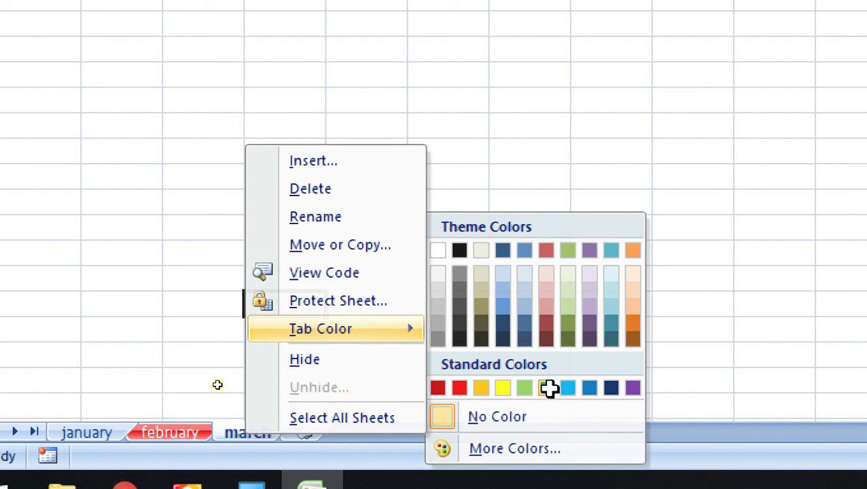
pyautogui.rightClick(175, 435)
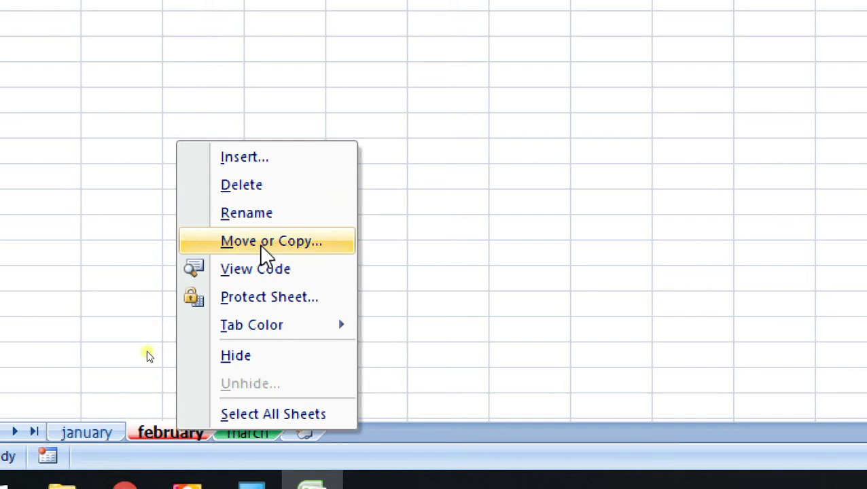
pyautogui.press('Escape')
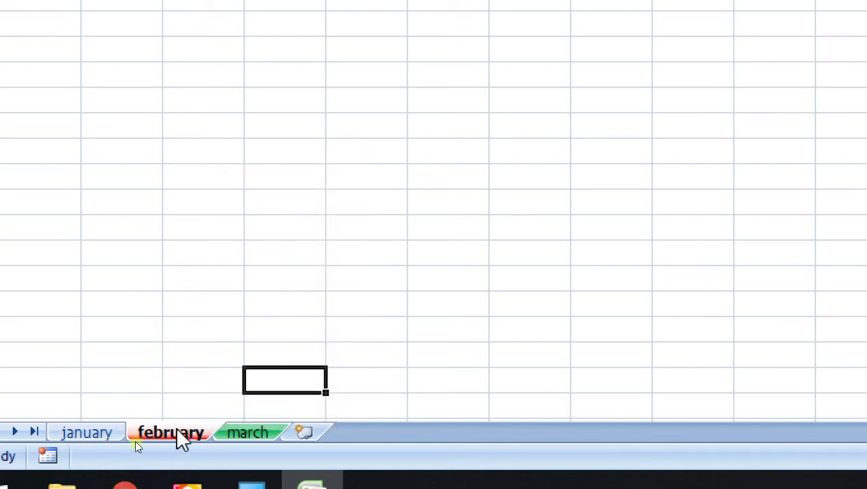
pyautogui.click(252, 432)
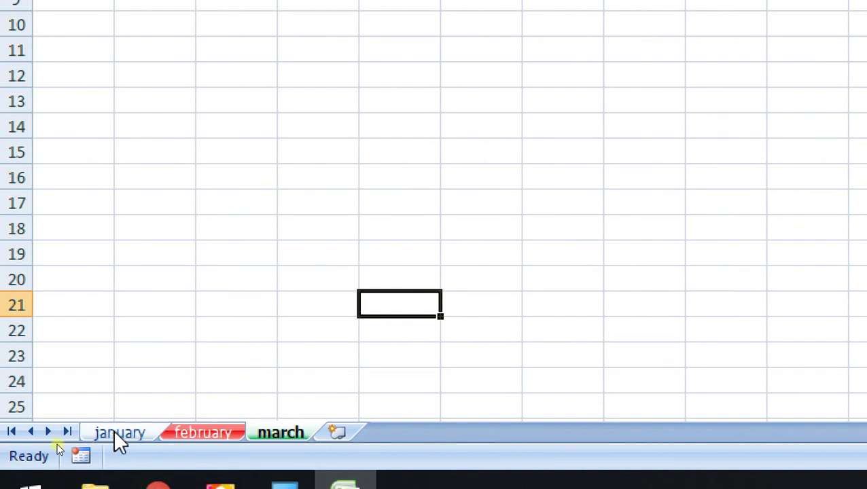
# - Move the february sheet to the end using Move or Copy with (move to end)
pyautogui.rightClick(204, 436)
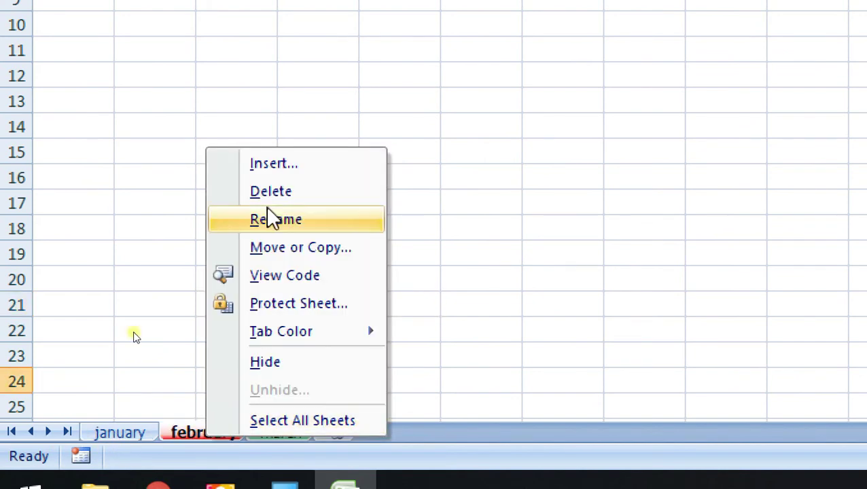
pyautogui.click(277, 249)
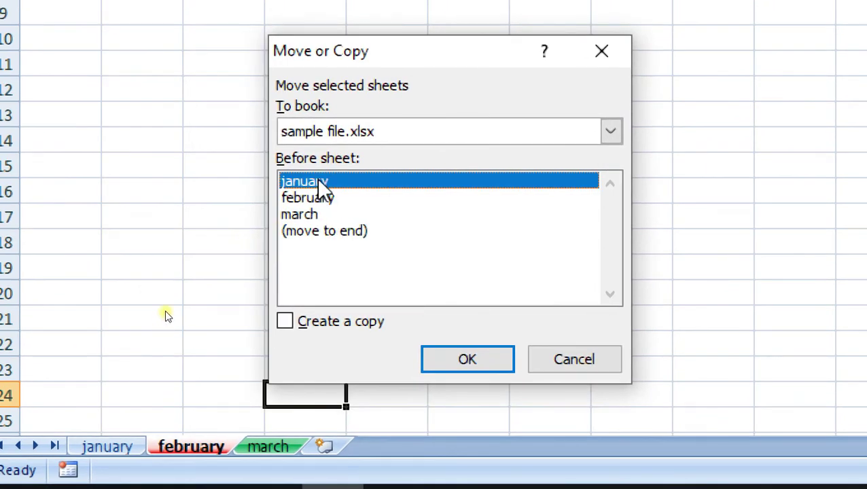
pyautogui.click(328, 234)
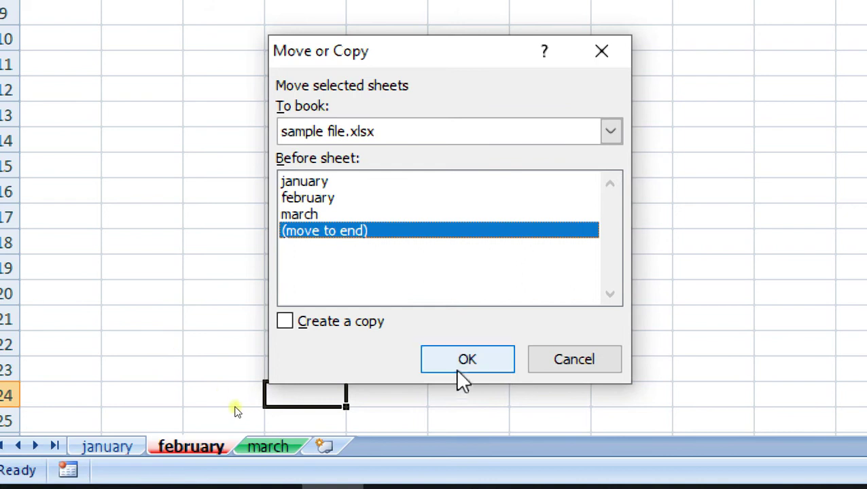
pyautogui.click(458, 367)
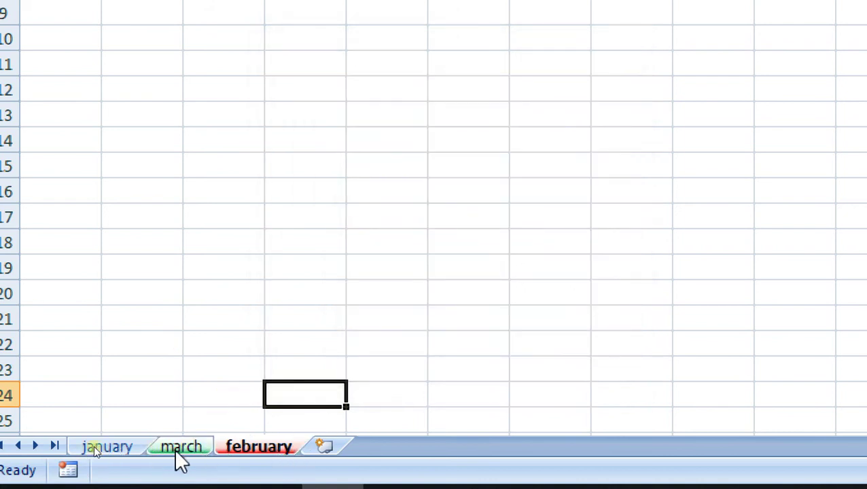
pyautogui.rightClick(255, 441)
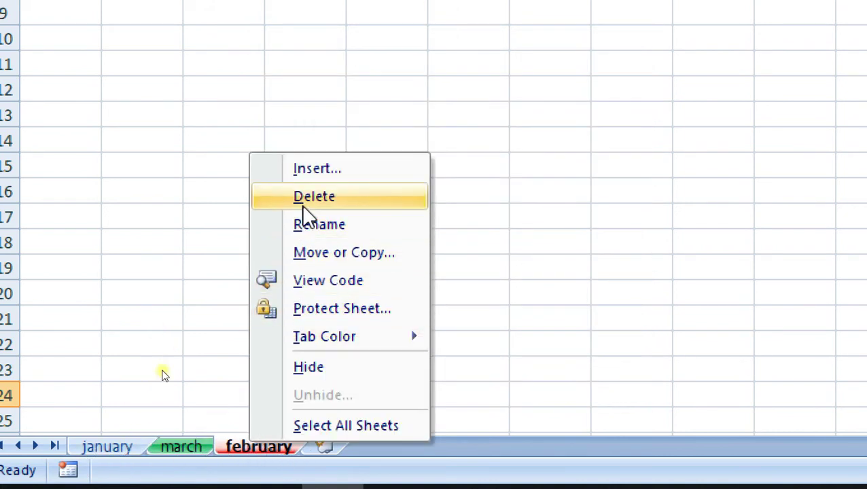
pyautogui.click(317, 261)
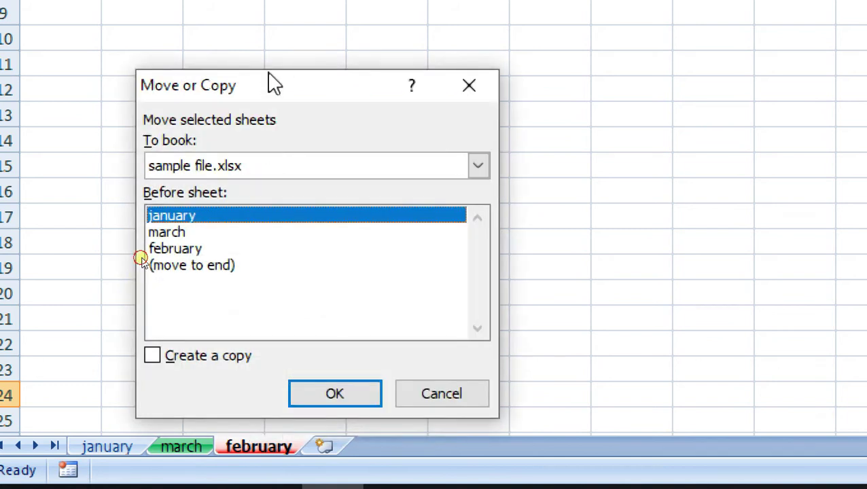
pyautogui.moveTo(267, 82); pyautogui.dragTo(389, 85)
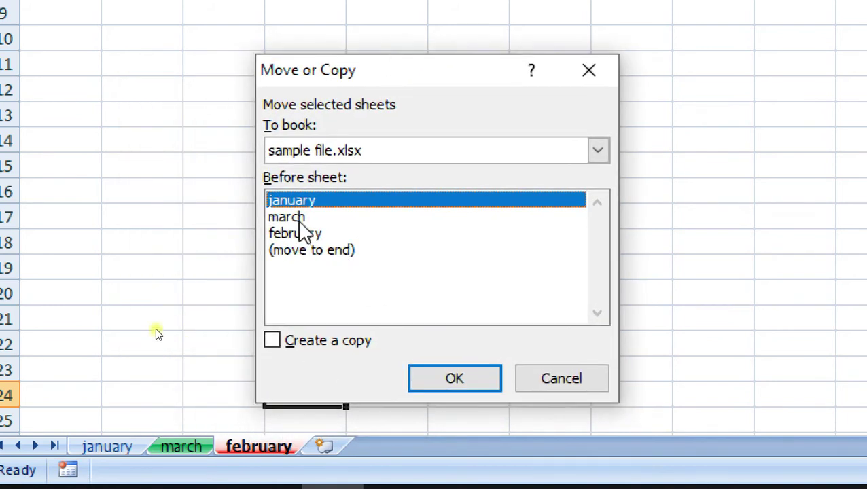
pyautogui.click(294, 251)
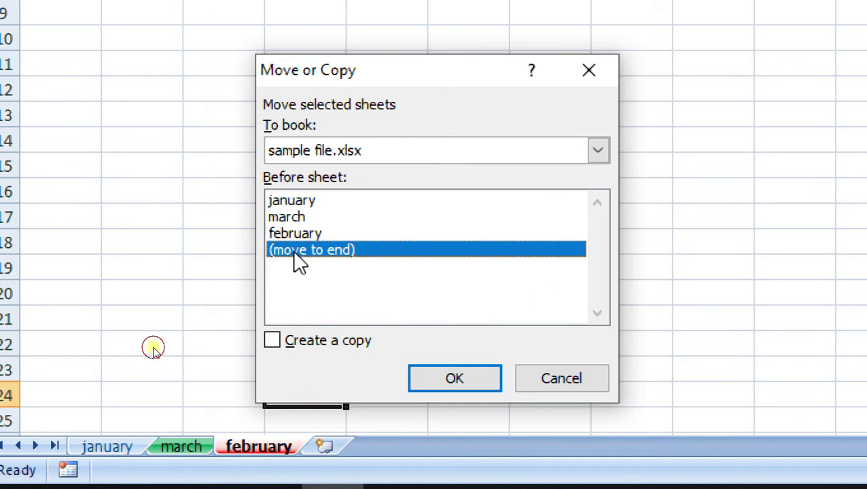
pyautogui.click(295, 205)
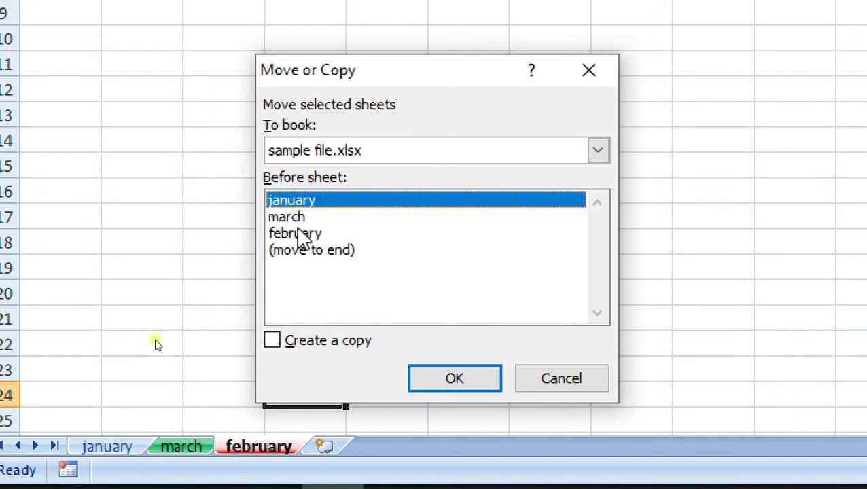
pyautogui.click(305, 252)
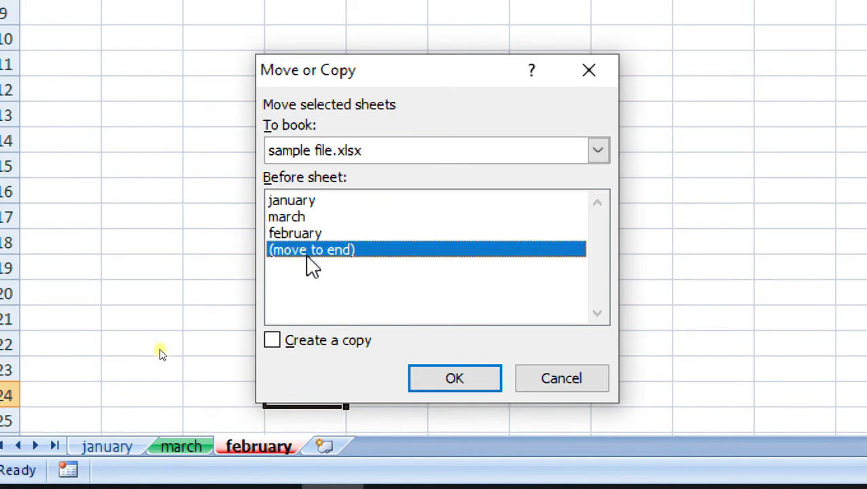
pyautogui.click(453, 385)
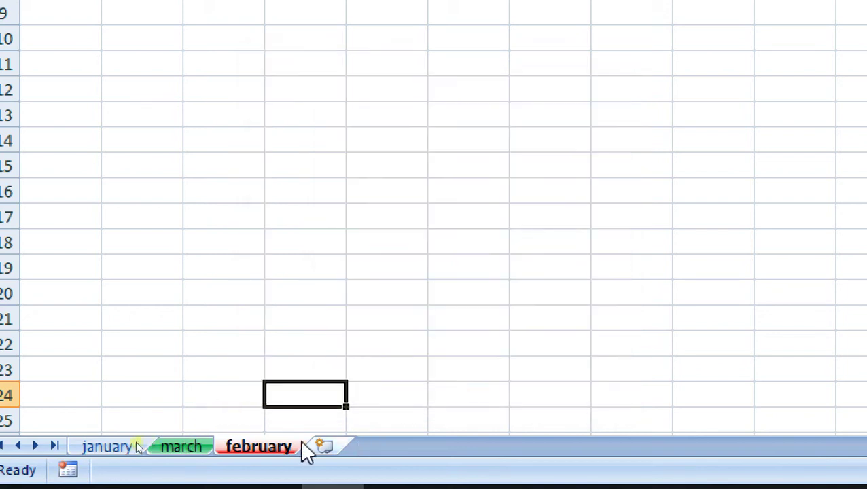
# - Move the january sheet to the end, giving the order march, february, january
pyautogui.click(115, 443)
pyautogui.rightClick(116, 443)
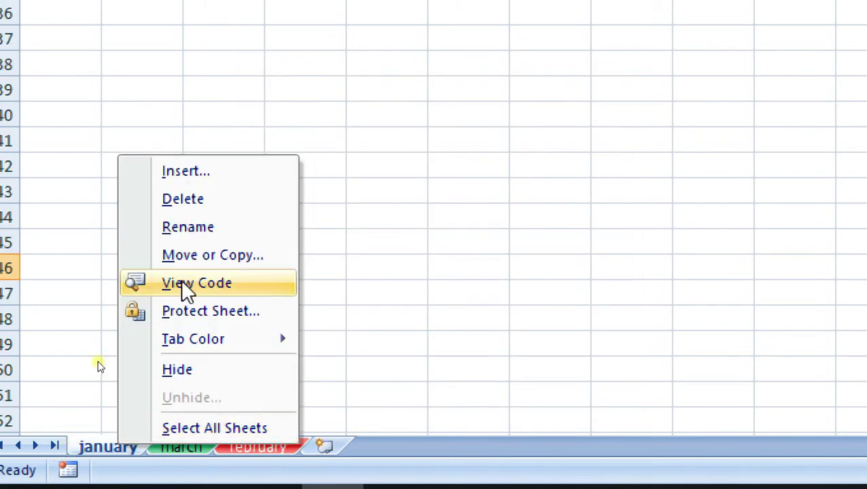
pyautogui.click(206, 255)
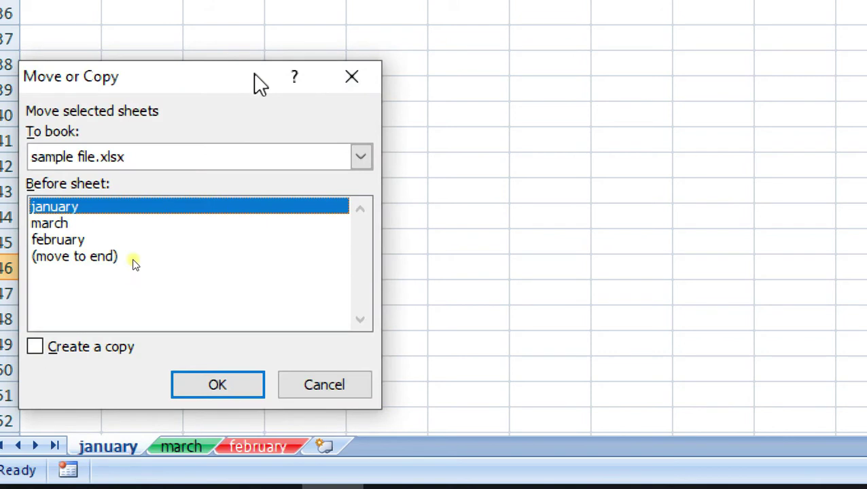
pyautogui.moveTo(255, 76); pyautogui.dragTo(510, 60)
pyautogui.click(362, 231)
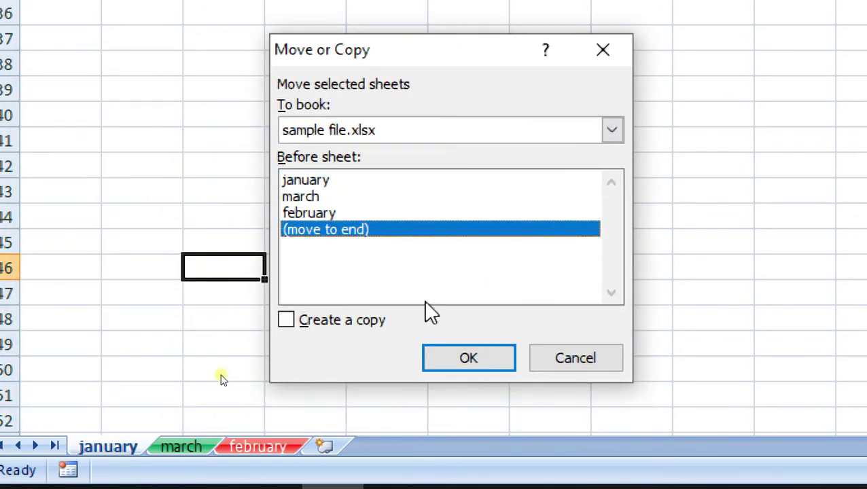
pyautogui.click(451, 360)
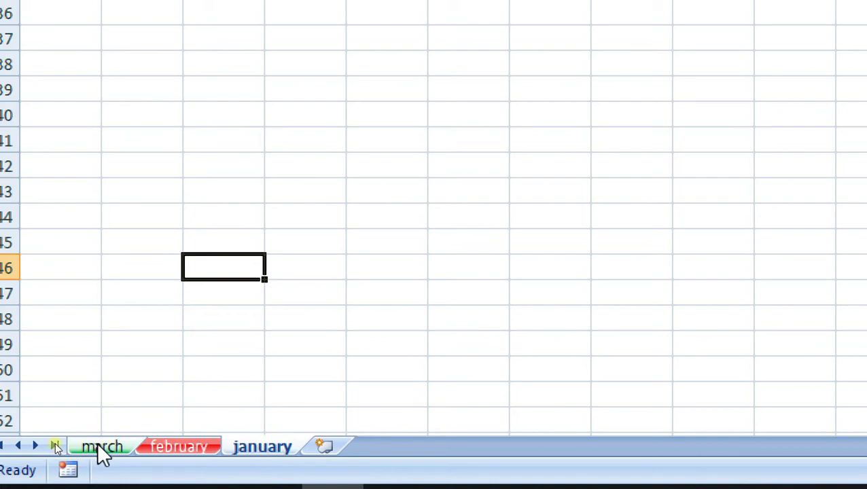
# - Drag the march, february and january tabs along the tab bar back into chronological order
pyautogui.moveTo(101, 450)
pyautogui.mouseDown()
pyautogui.moveTo(172, 360)
pyautogui.moveTo(174, 371)
pyautogui.moveTo(222, 370)
pyautogui.moveTo(286, 430)
pyautogui.mouseUp()
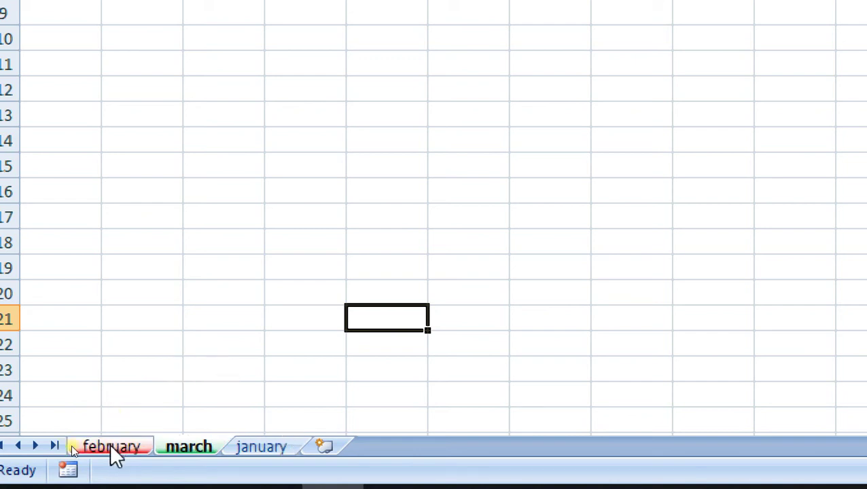
pyautogui.moveTo(224, 445); pyautogui.dragTo(333, 430)
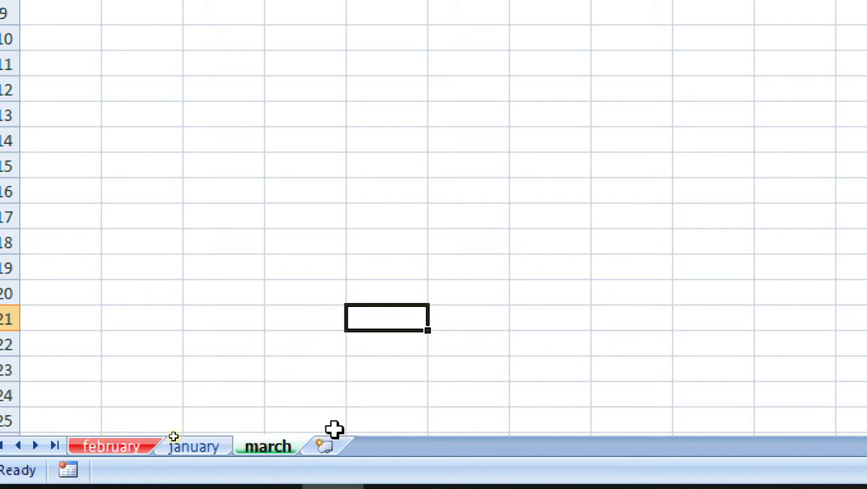
pyautogui.moveTo(276, 446); pyautogui.dragTo(121, 432)
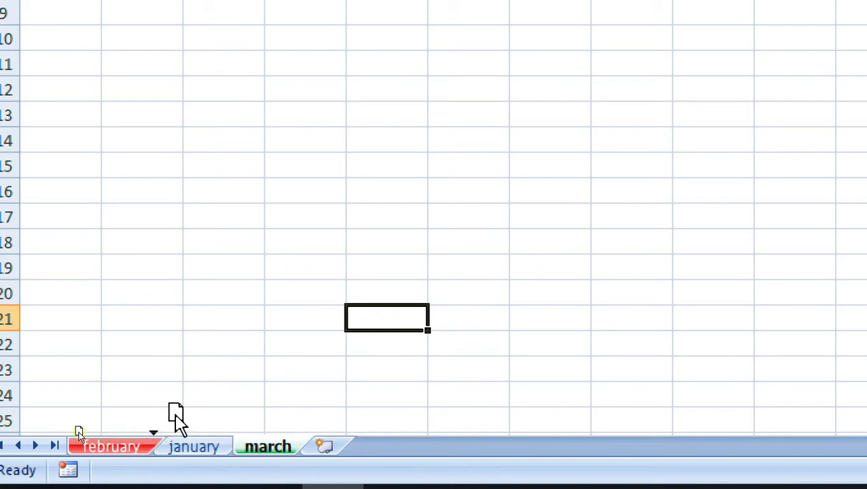
pyautogui.moveTo(172, 447); pyautogui.dragTo(339, 422)
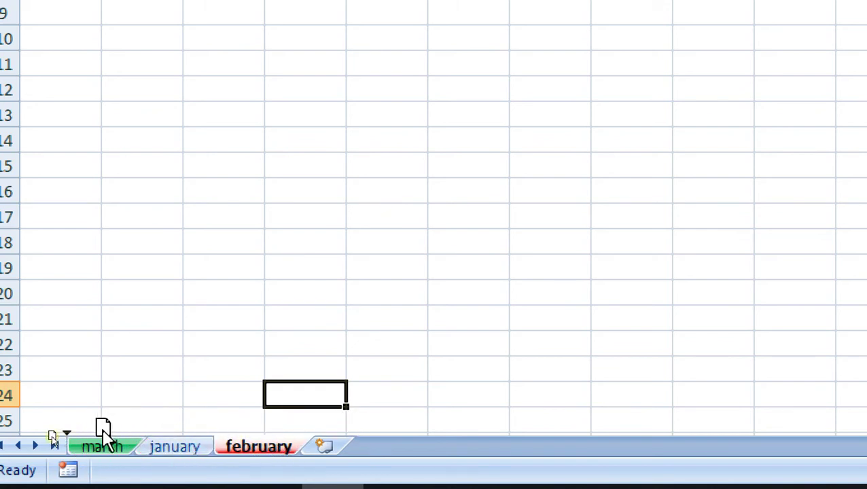
pyautogui.moveTo(282, 457); pyautogui.dragTo(95, 442)
pyautogui.moveTo(248, 449); pyautogui.dragTo(81, 418)
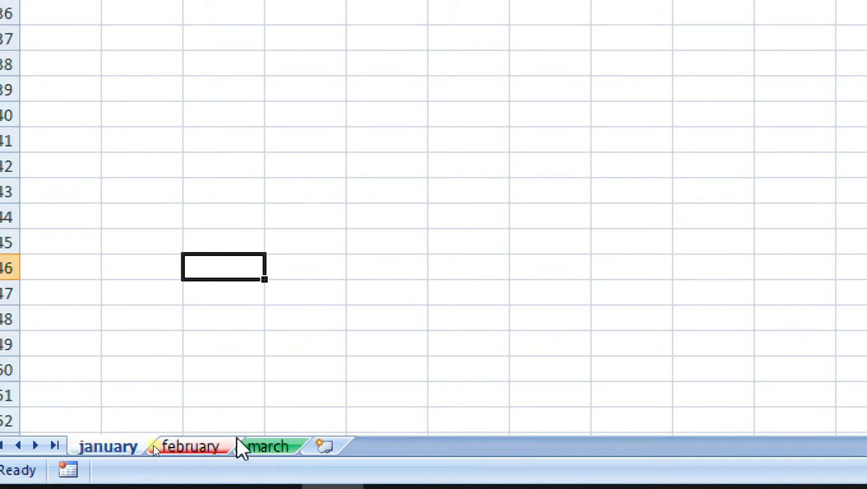
pyautogui.moveTo(219, 449)
pyautogui.mouseDown()
pyautogui.moveTo(330, 435)
pyautogui.moveTo(170, 428)
pyautogui.mouseUp()
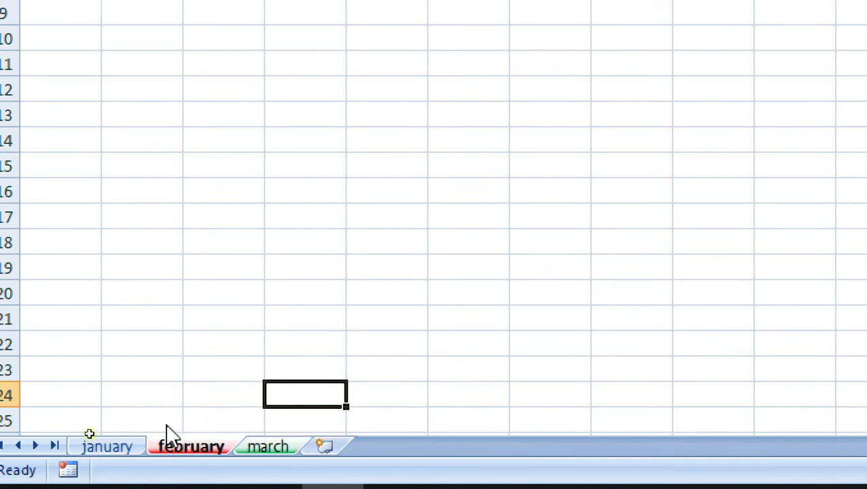
# - Open Move or Copy for february, cancel it unchanged, and reopen february's tab menu
pyautogui.rightClick(187, 449)
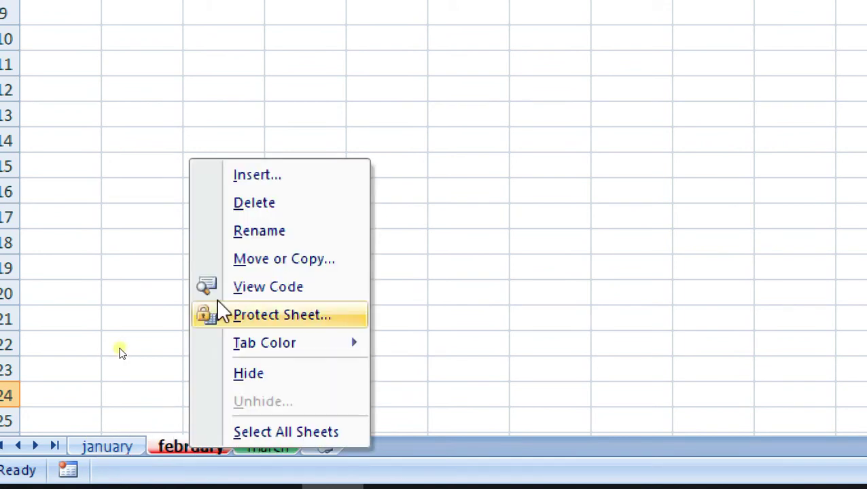
pyautogui.click(243, 265)
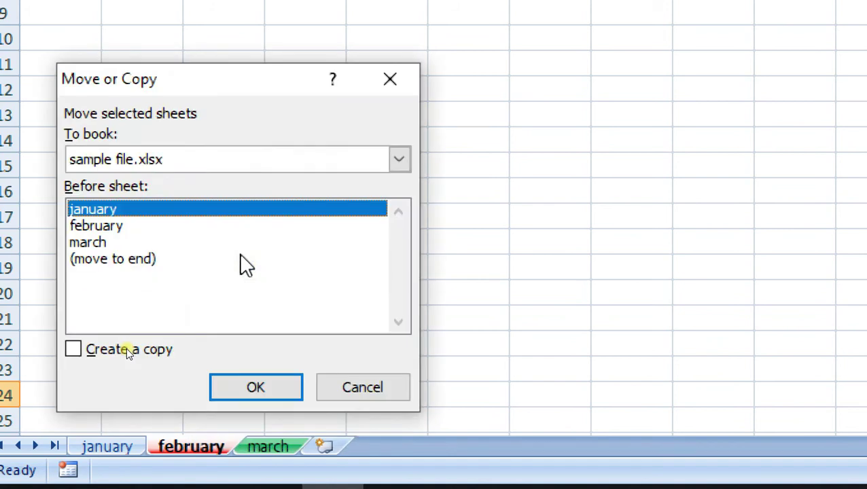
pyautogui.click(372, 388)
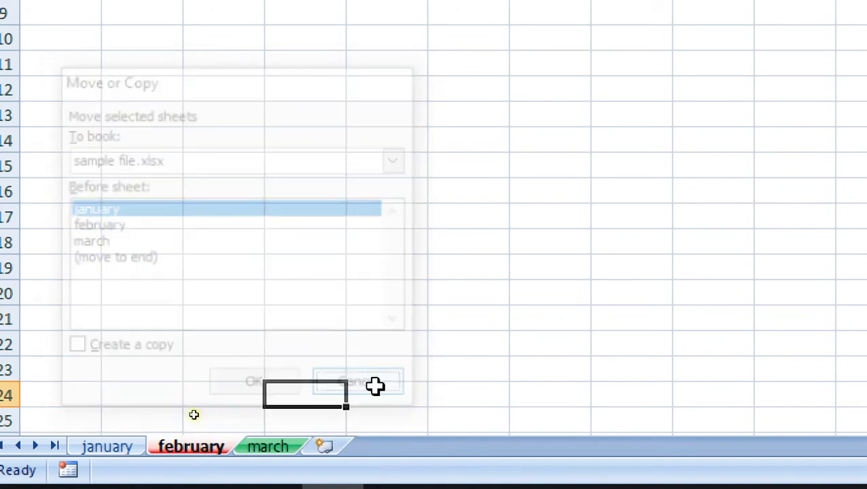
pyautogui.rightClick(217, 442)
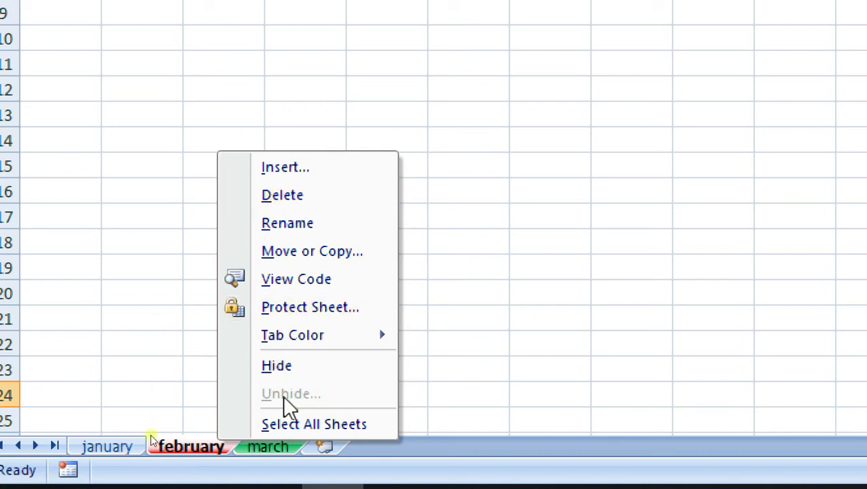
# - Hide the february sheet and view the Unhide list without restoring it
pyautogui.click(299, 367)
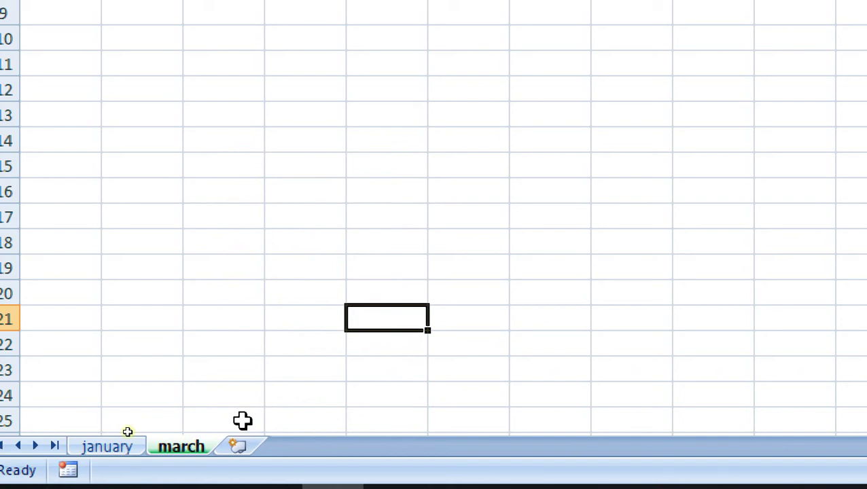
pyautogui.rightClick(176, 446)
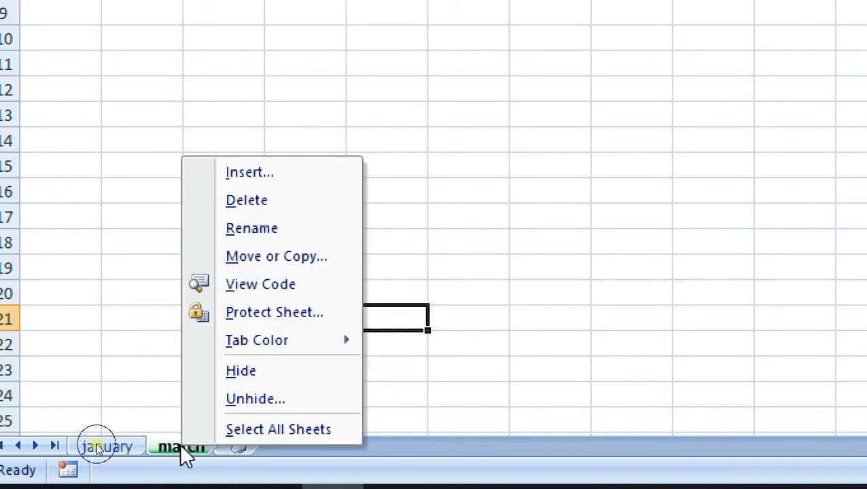
pyautogui.click(249, 399)
pyautogui.moveTo(251, 247); pyautogui.dragTo(420, 111)
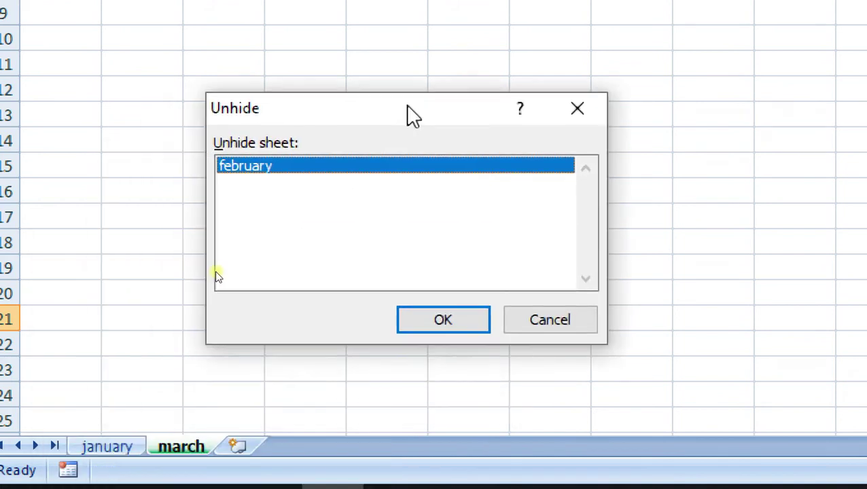
pyautogui.click(544, 322)
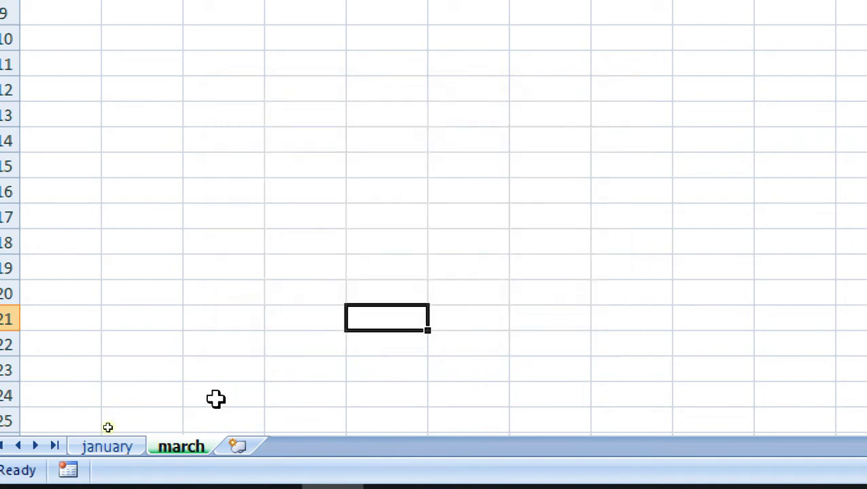
# - Hide the march sheet, then unhide march again from the Unhide list
pyautogui.rightClick(197, 449)
pyautogui.click(255, 365)
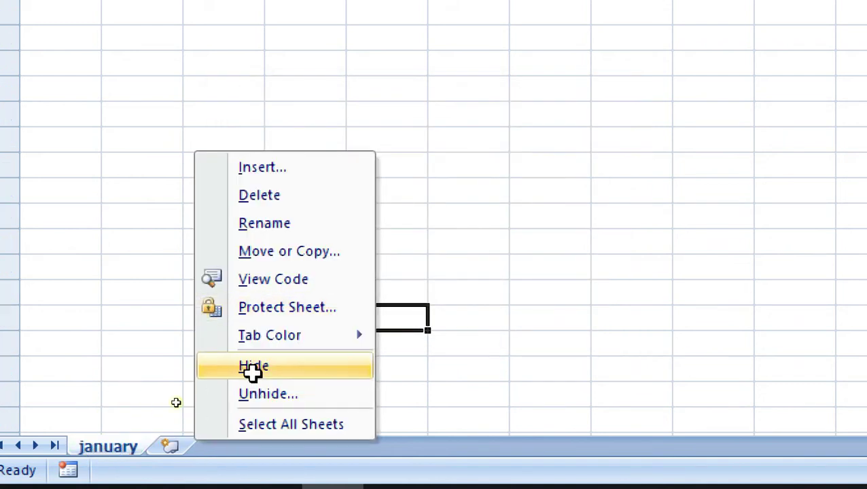
pyautogui.rightClick(127, 447)
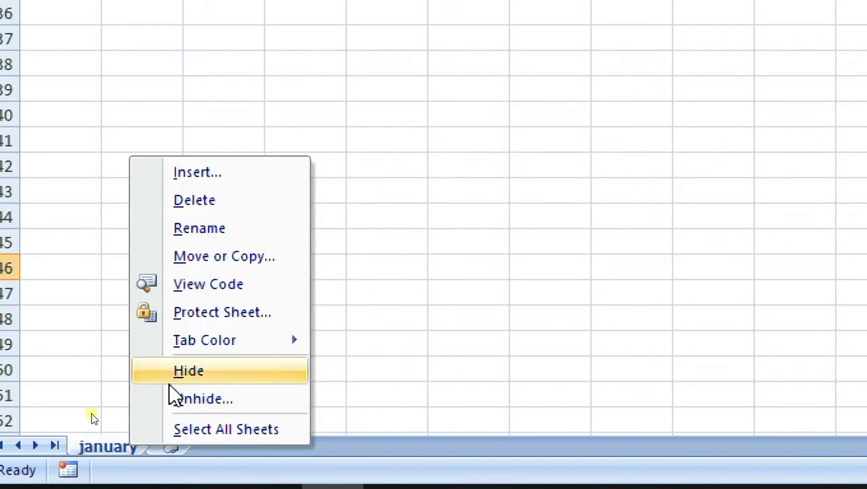
pyautogui.click(172, 399)
pyautogui.moveTo(194, 246); pyautogui.dragTo(469, 130)
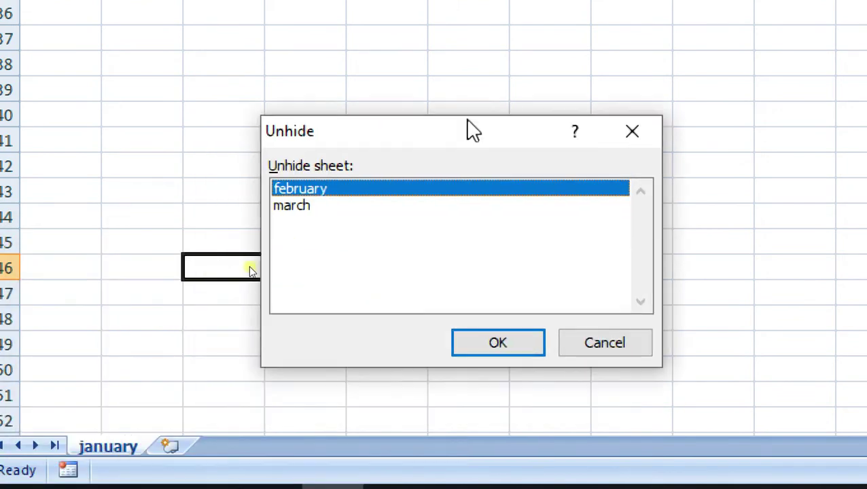
pyautogui.click(331, 174)
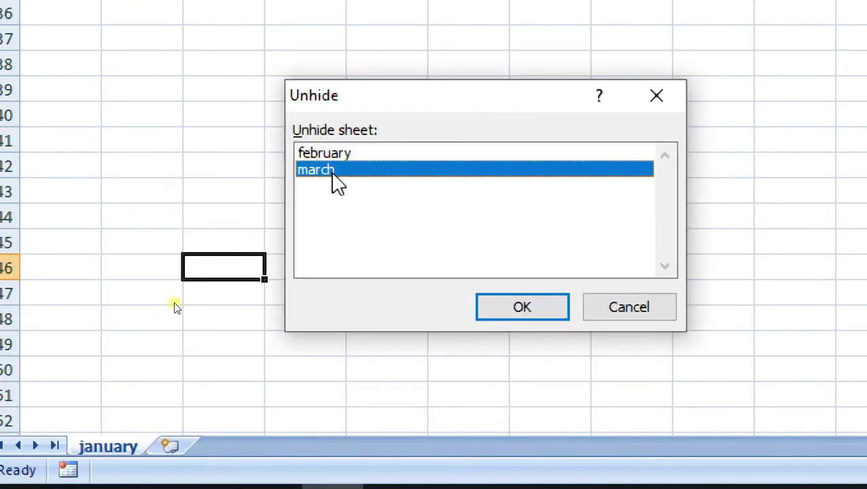
pyautogui.click(336, 153)
pyautogui.click(337, 170)
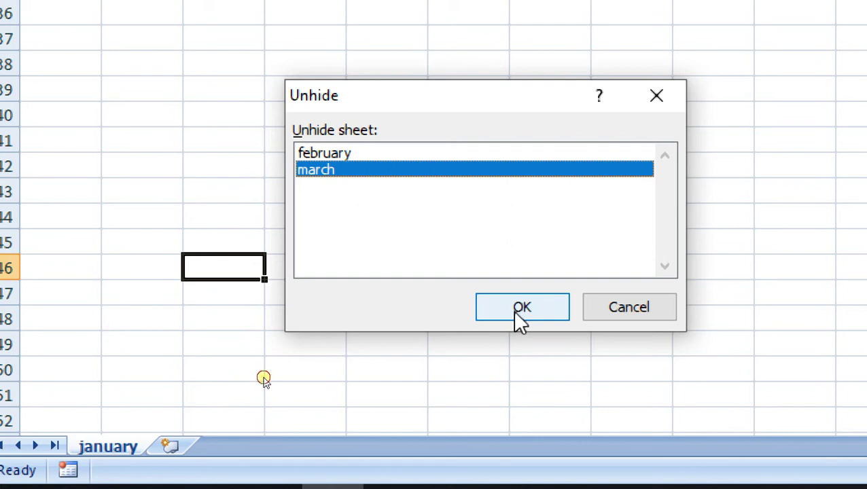
pyautogui.click(518, 309)
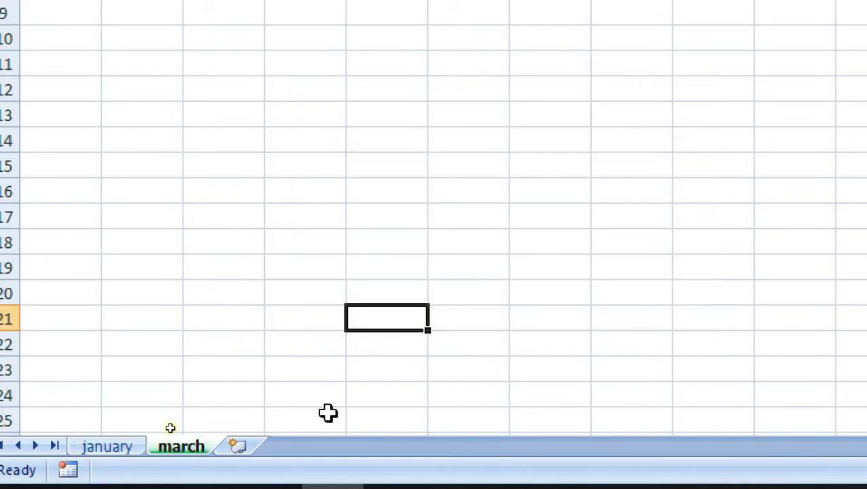
# - Delete the march sheet, check the Unhide list without restoring february, and press Ctrl+Z
pyautogui.rightClick(166, 446)
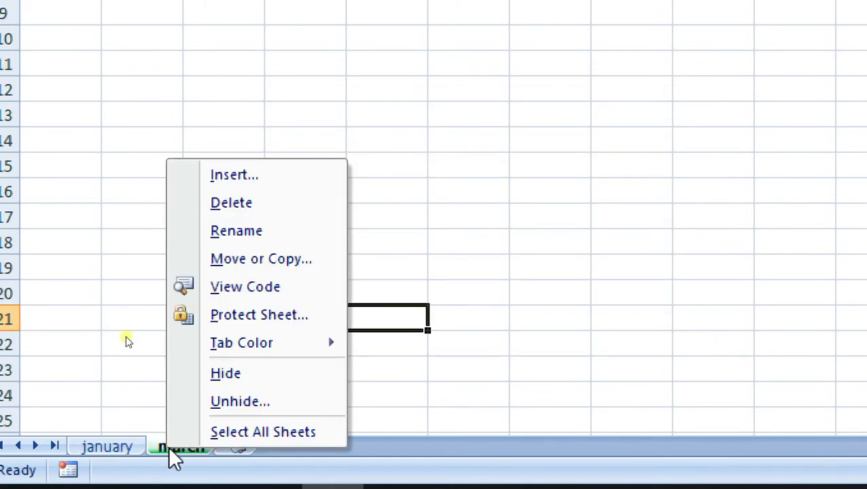
pyautogui.click(238, 203)
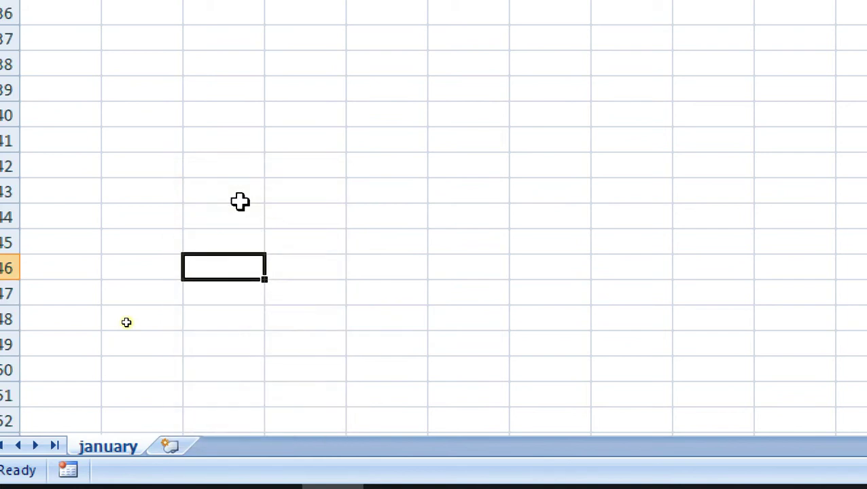
pyautogui.rightClick(125, 450)
pyautogui.click(178, 402)
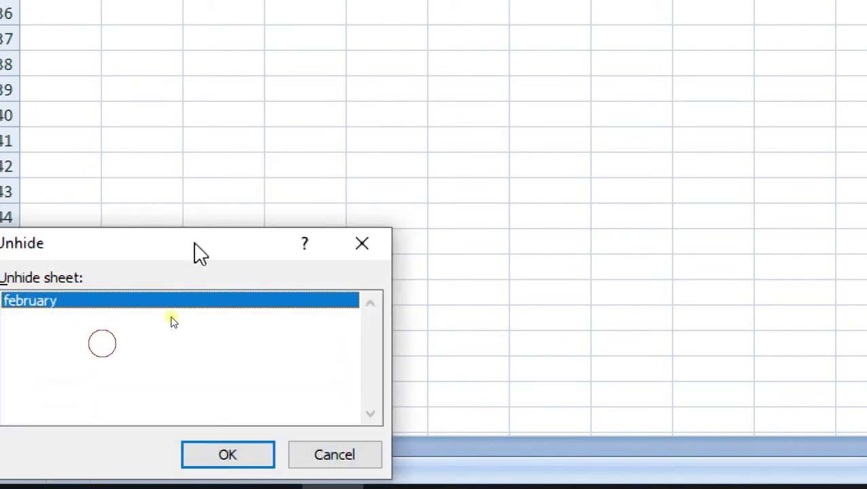
pyautogui.moveTo(199, 250); pyautogui.dragTo(498, 116)
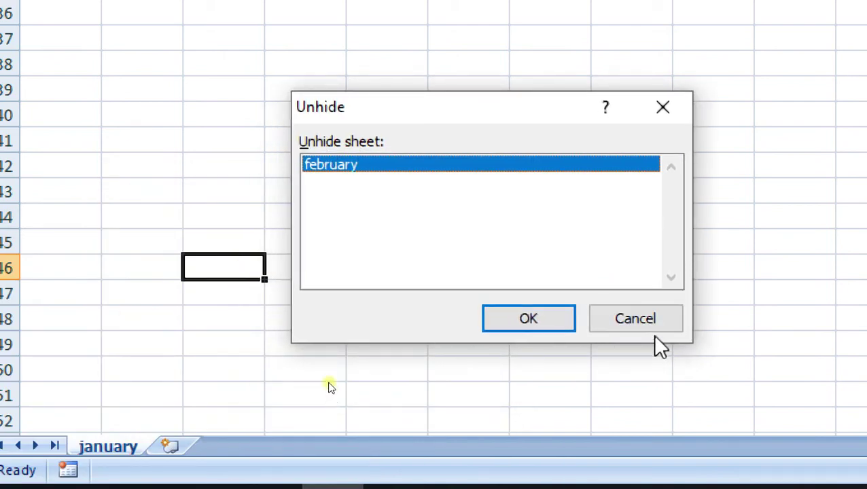
pyautogui.click(637, 318)
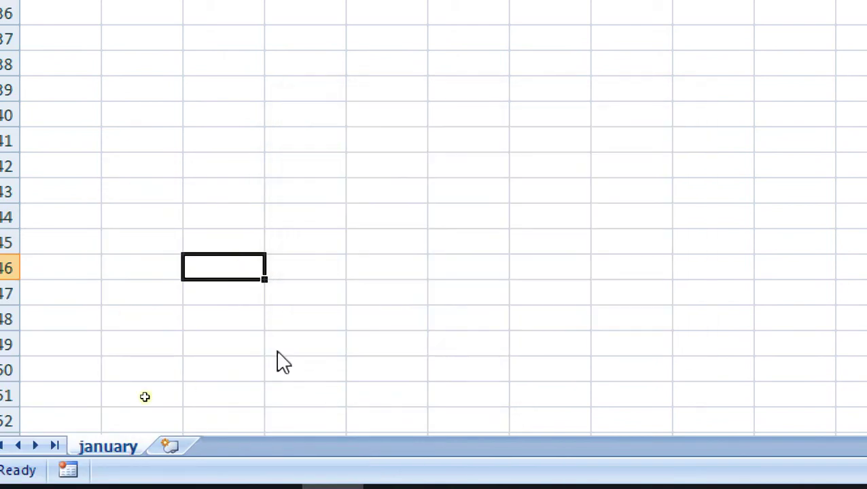
pyautogui.hotkey('ctrl', 'z')
# - Enter 123, 1212, 21, e, we, ge, gr, gr into D31:D38 on the january sheet
pyautogui.rightClick(133, 448)
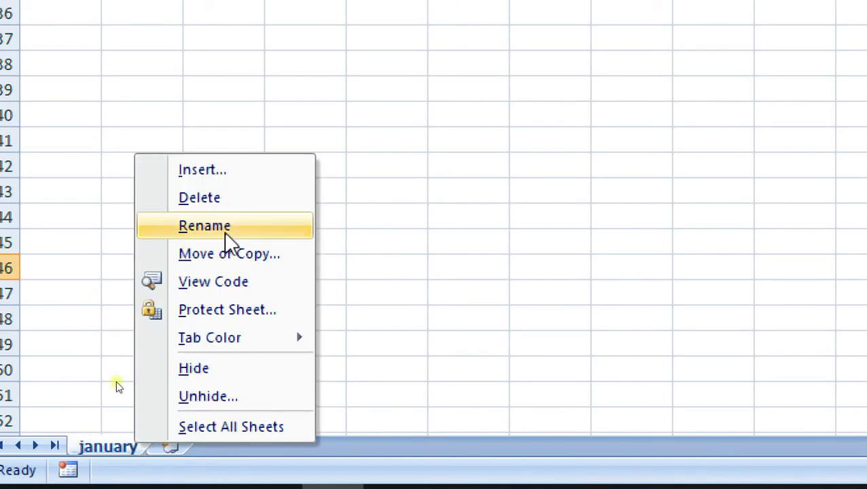
pyautogui.click(542, 264)
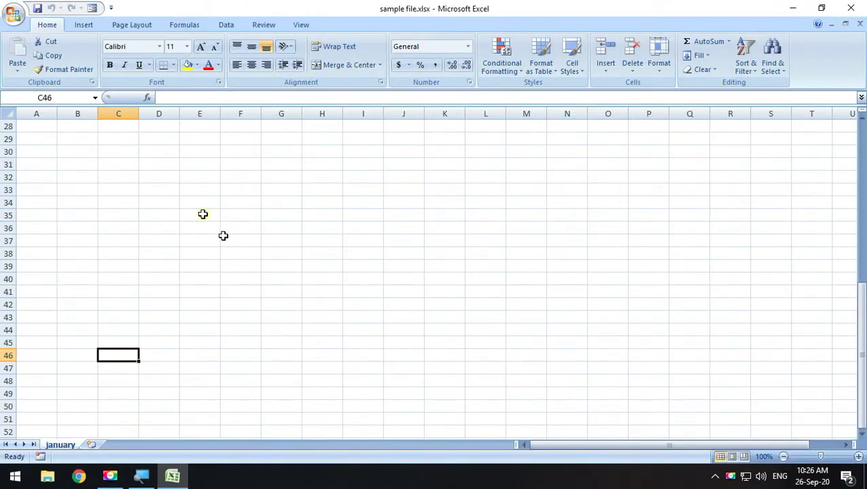
pyautogui.click(170, 169)
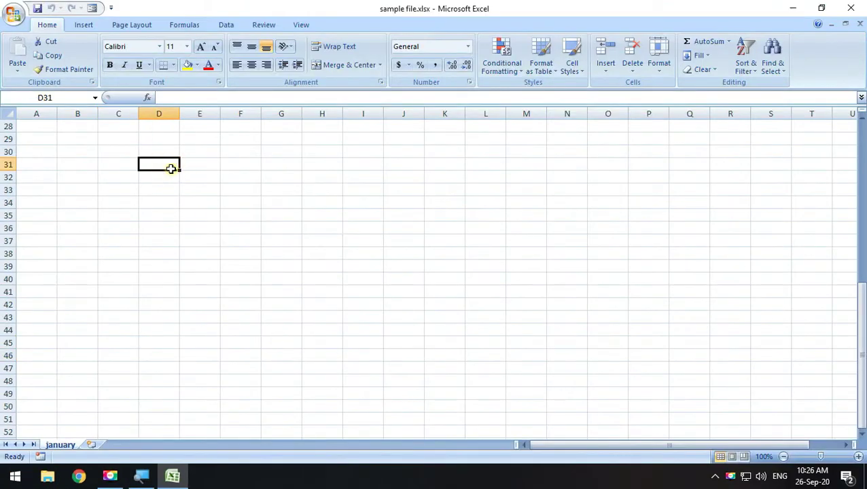
pyautogui.write('123')
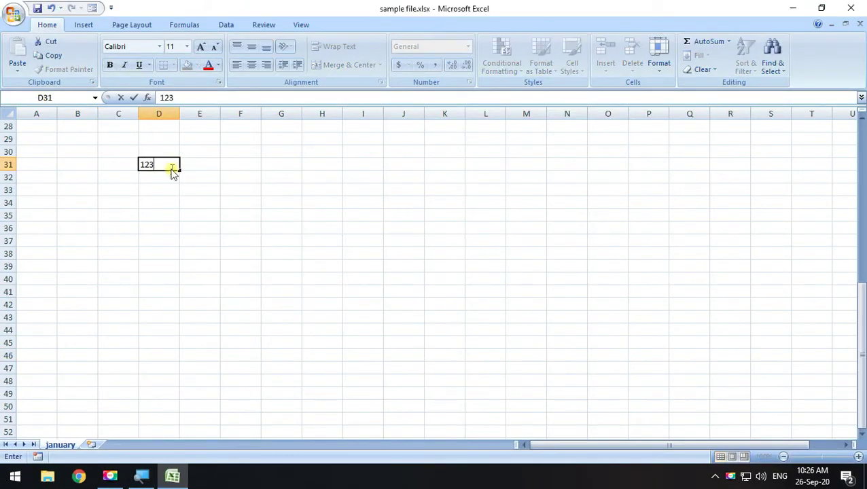
pyautogui.press('Return')
pyautogui.write('121')
pyautogui.press('Return')
pyautogui.write('21')
pyautogui.press('Return')
pyautogui.write('e we ge gr gr')
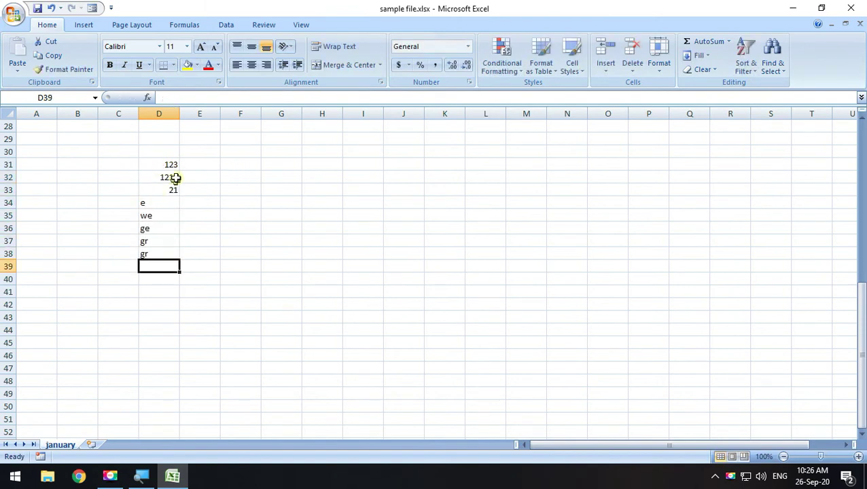
pyautogui.moveTo(173, 165); pyautogui.dragTo(167, 247)
pyautogui.click(281, 263)
# - Protect the january sheet via Protect Sheet, entering a password and confirming it
pyautogui.rightClick(68, 445)
pyautogui.click(151, 378)
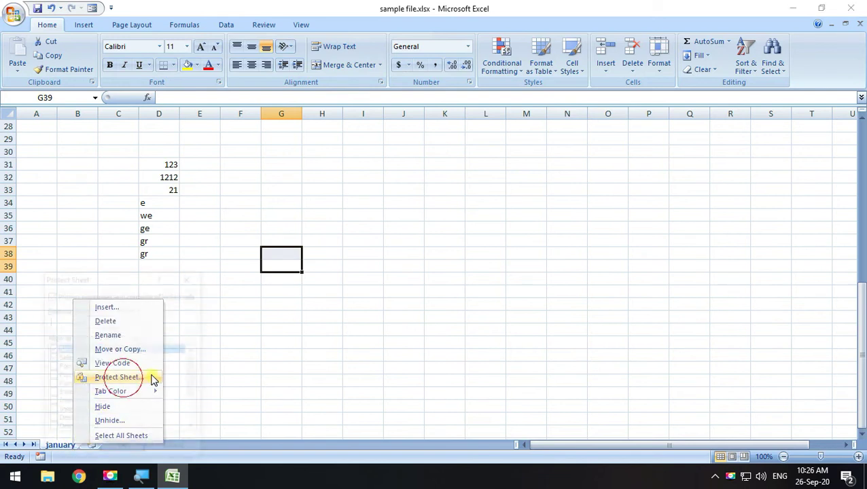
pyautogui.moveTo(134, 278); pyautogui.dragTo(490, 145)
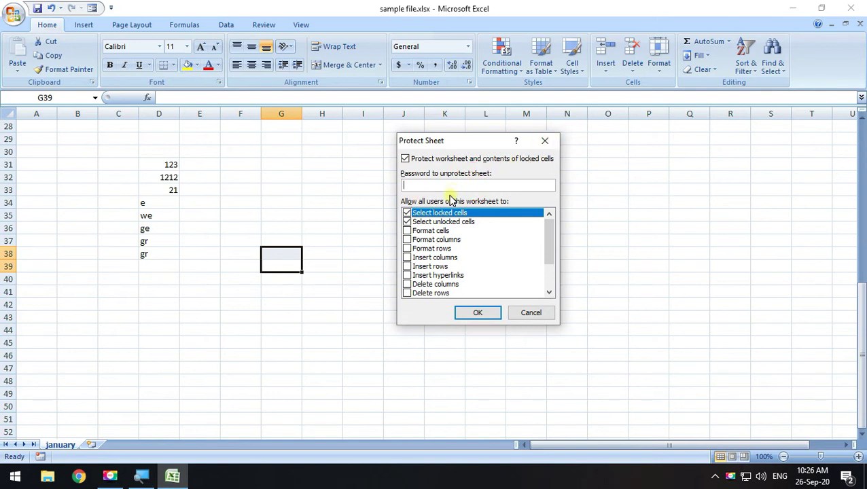
pyautogui.click(546, 142)
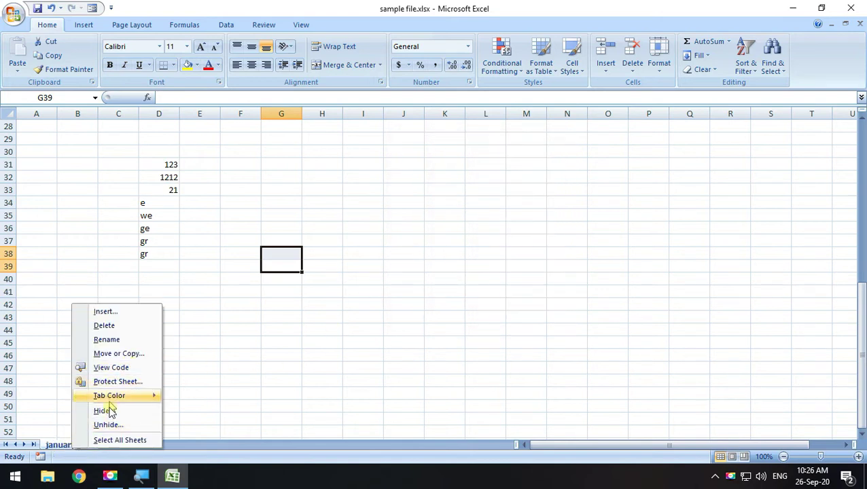
pyautogui.click(122, 382)
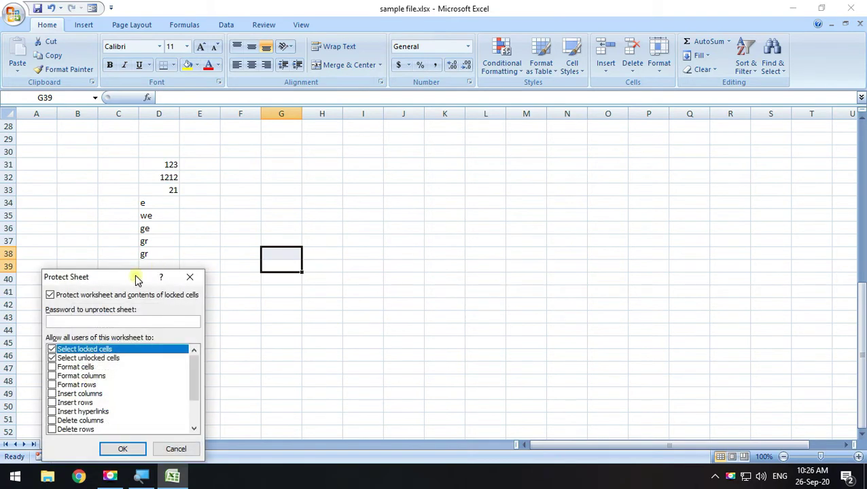
pyautogui.moveTo(138, 280); pyautogui.dragTo(609, 136)
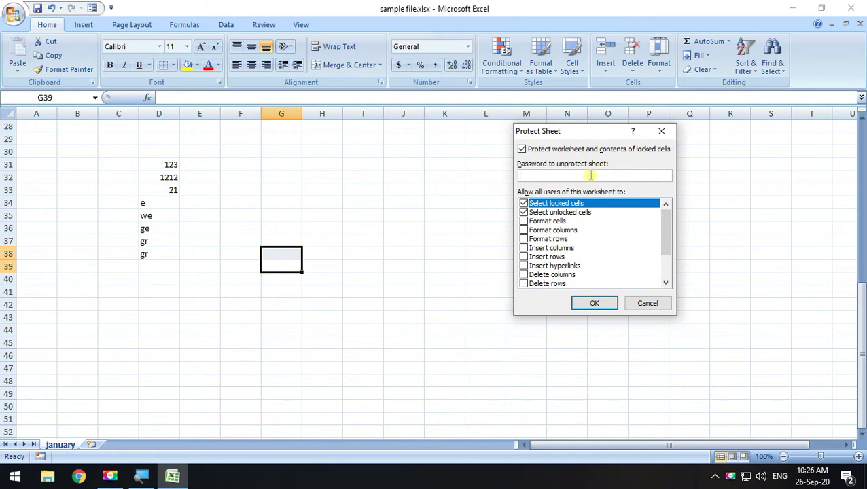
pyautogui.click(603, 305)
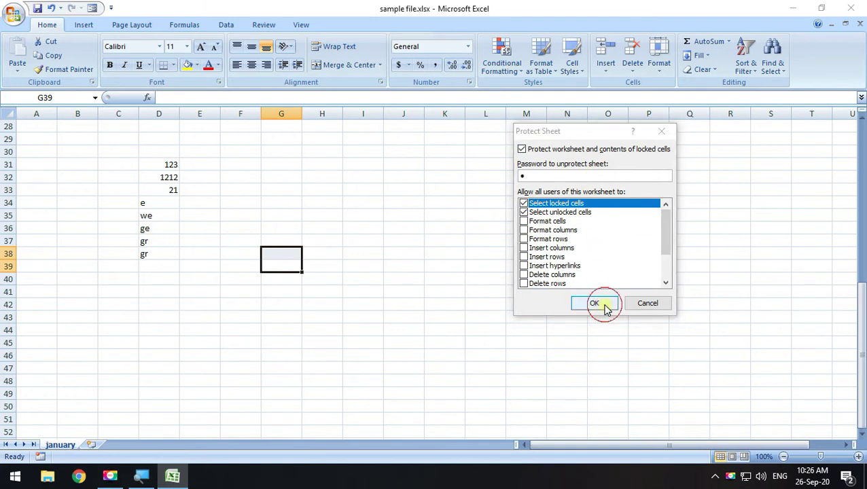
pyautogui.moveTo(128, 329); pyautogui.dragTo(411, 200)
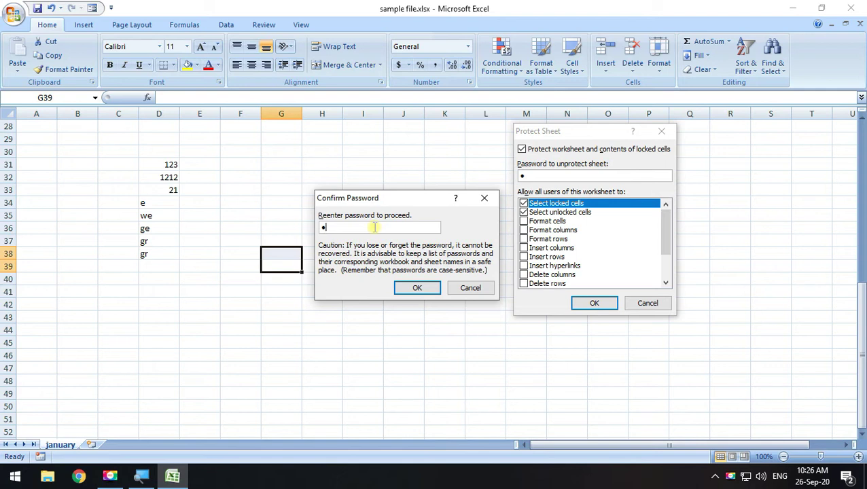
pyautogui.click(417, 287)
pyautogui.click(445, 278)
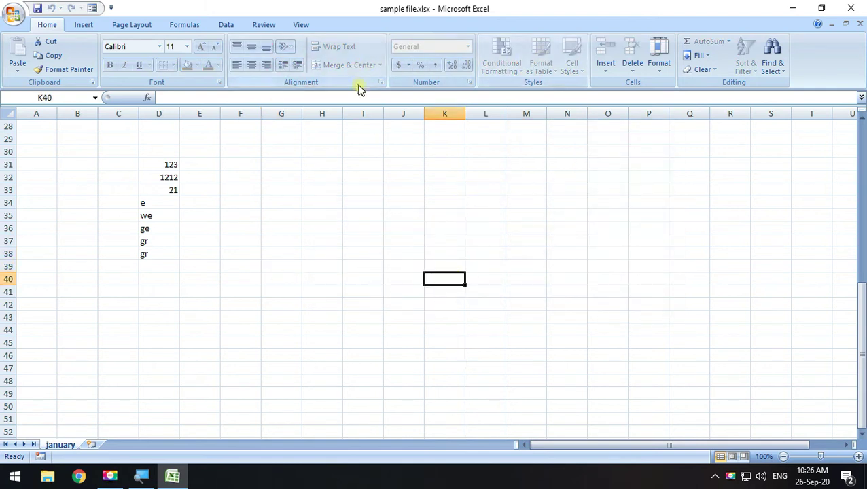
pyautogui.click(84, 25)
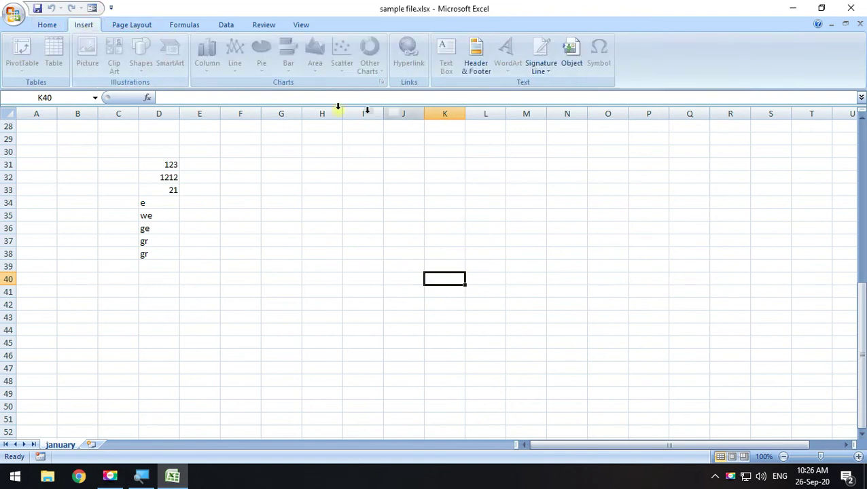
pyautogui.click(49, 24)
pyautogui.click(381, 242)
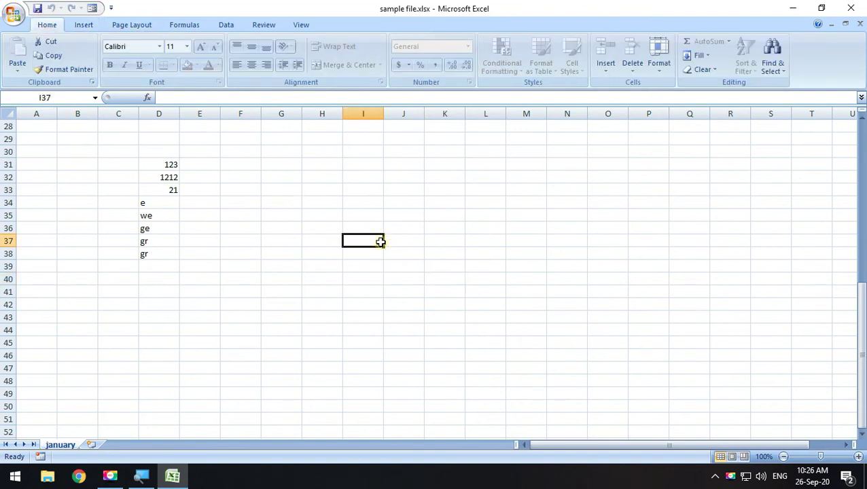
pyautogui.doubleClick(380, 242)
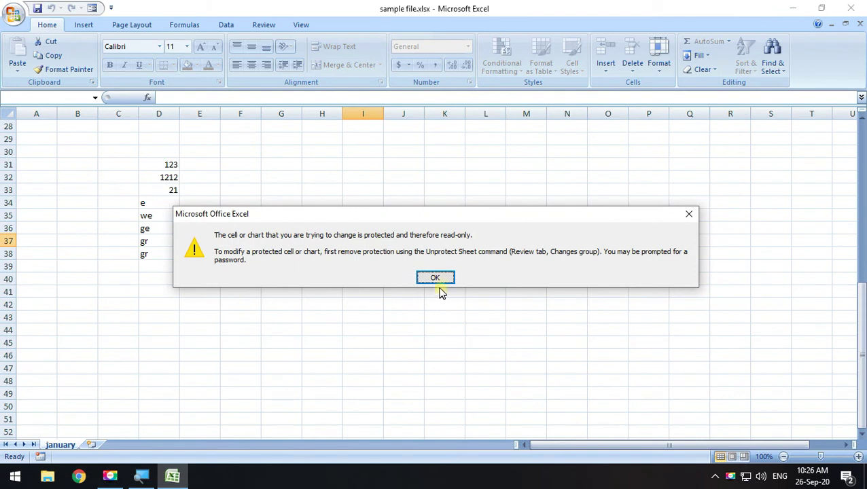
pyautogui.click(439, 280)
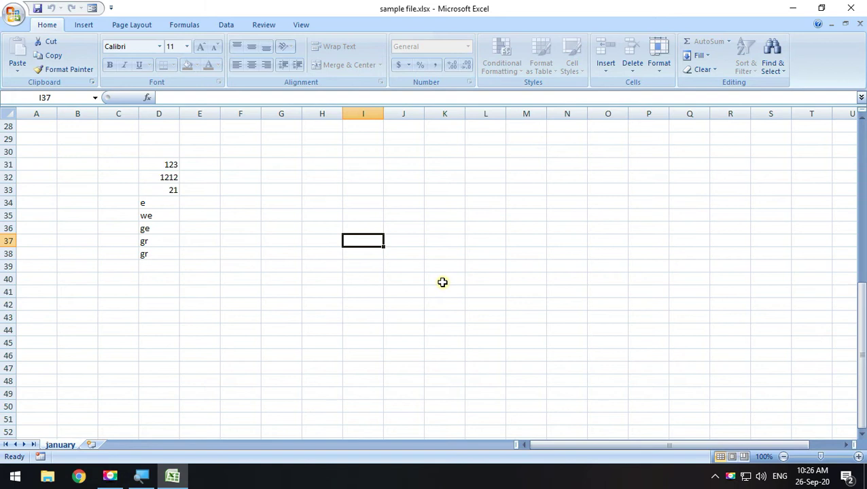
pyautogui.doubleClick(402, 246)
pyautogui.click(425, 277)
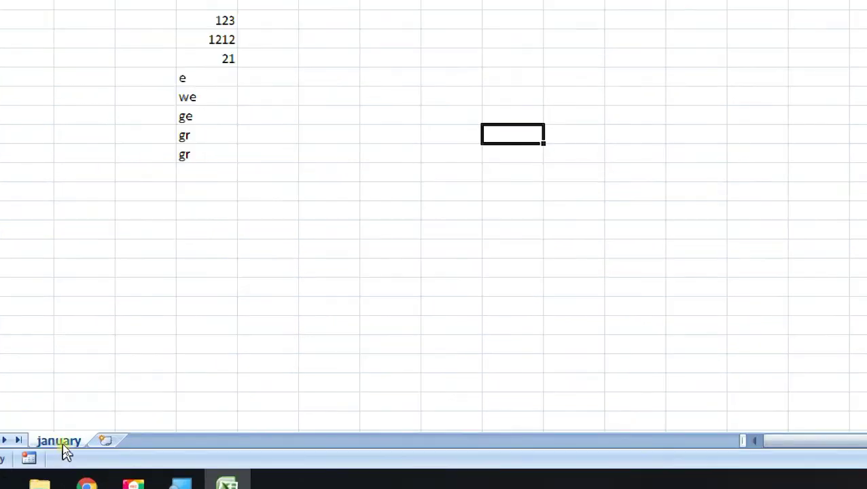
# - Unprotect the january sheet by entering its password
pyautogui.rightClick(63, 443)
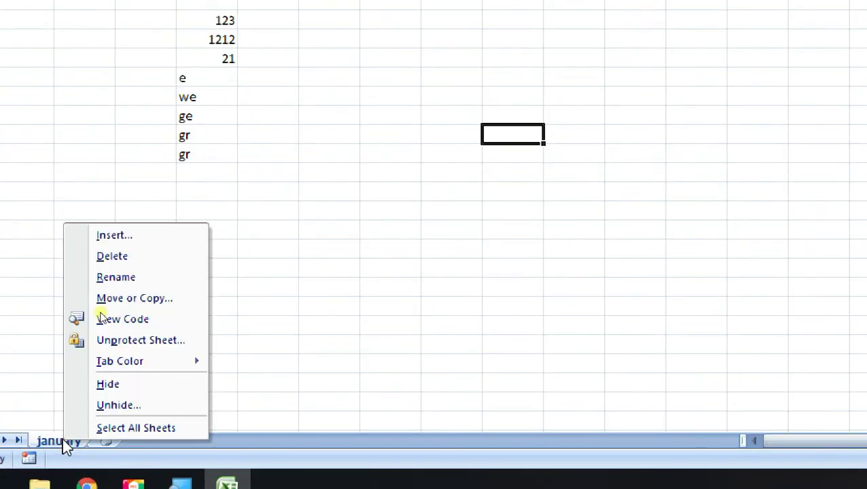
pyautogui.click(140, 341)
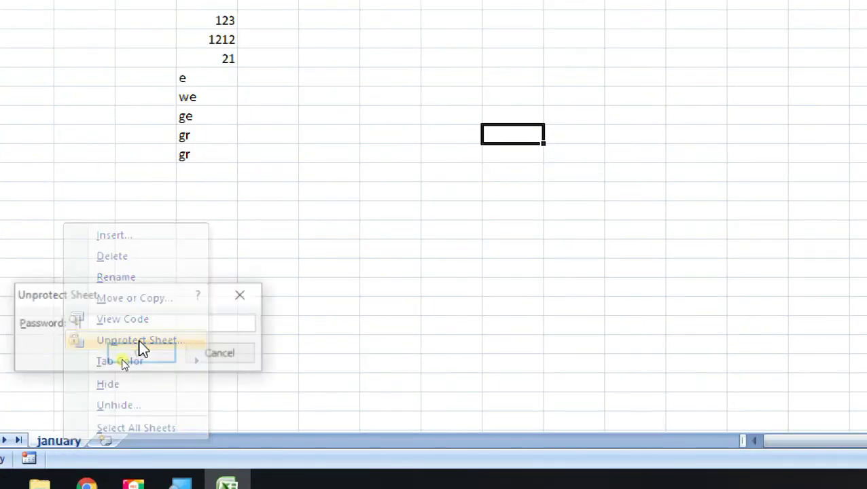
pyautogui.moveTo(155, 306)
pyautogui.mouseDown()
pyautogui.moveTo(452, 196)
pyautogui.moveTo(460, 180)
pyautogui.mouseUp()
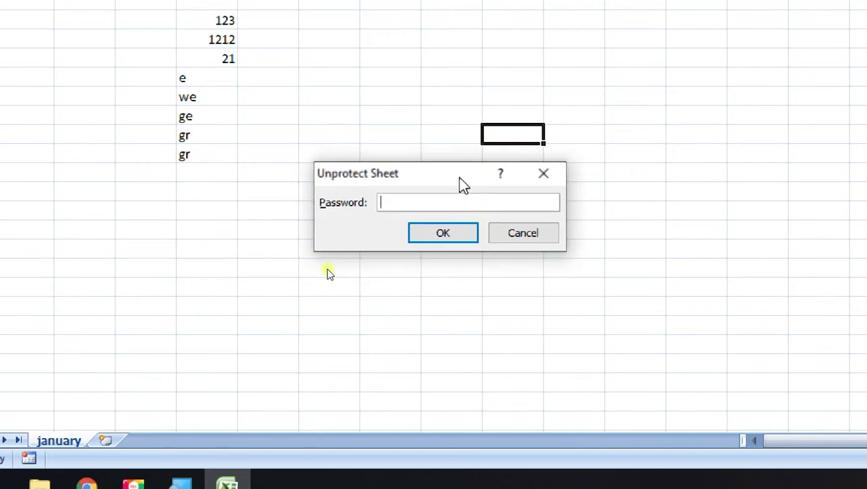
pyautogui.write('1')
pyautogui.click(441, 234)
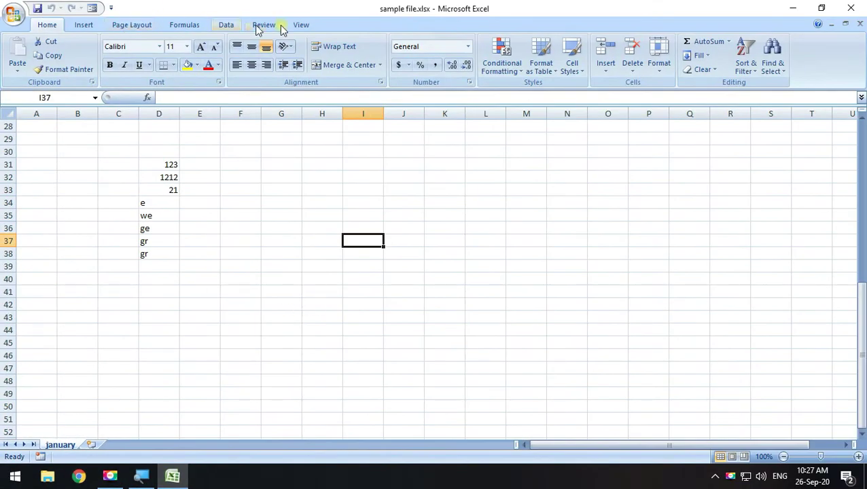
# - Test editing by typing into F30, then cancel the entry with Esc
pyautogui.click(227, 153)
pyautogui.write('dweq')
pyautogui.press('Escape')
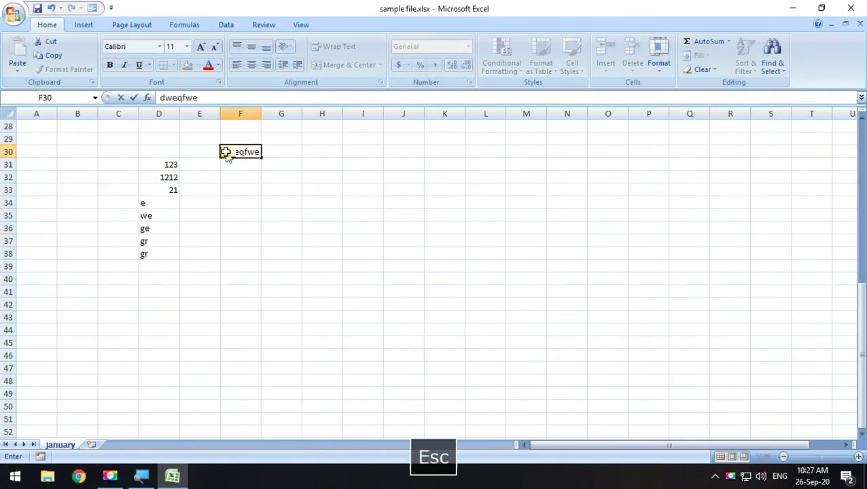
# - Delete the test entries in range C29:F41 so the january sheet is blank again
pyautogui.rightClick(71, 451)
pyautogui.click(403, 305)
pyautogui.moveTo(120, 140); pyautogui.dragTo(254, 284)
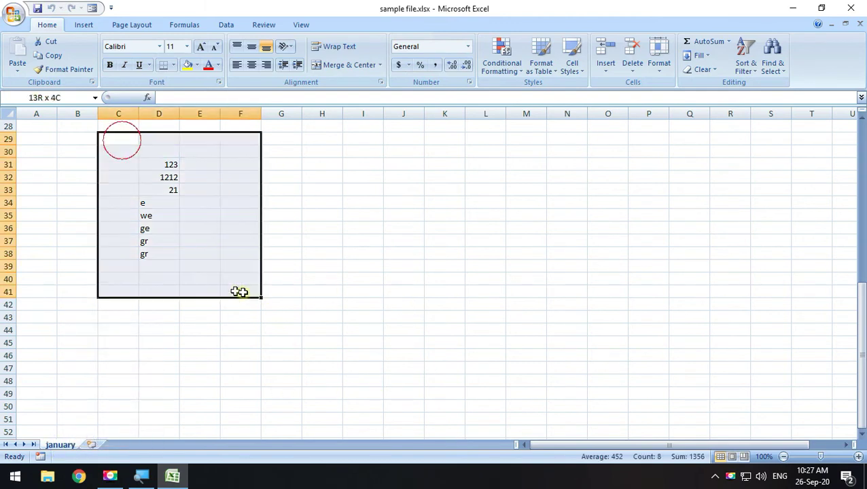
pyautogui.press('Delete')
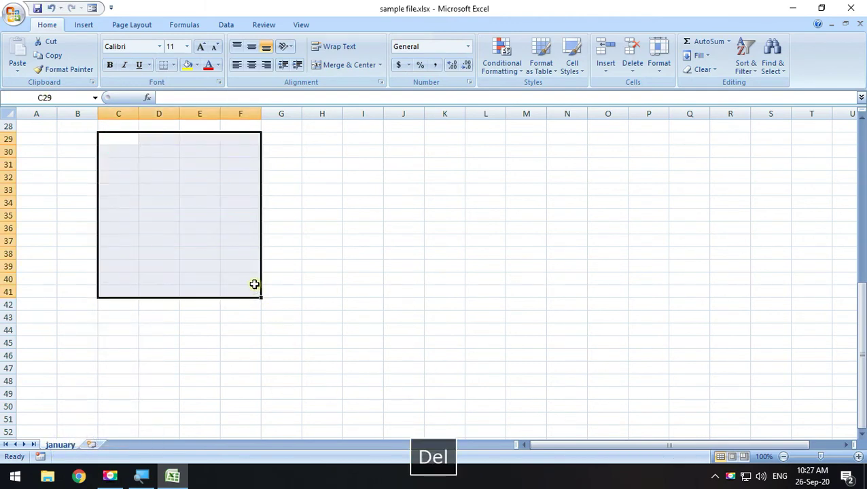
pyautogui.scroll(1, 306, 238)
pyautogui.click(308, 236)
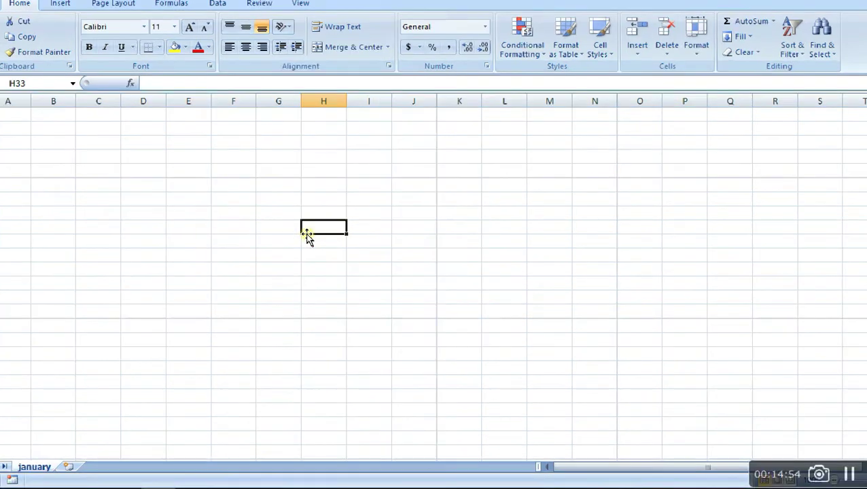
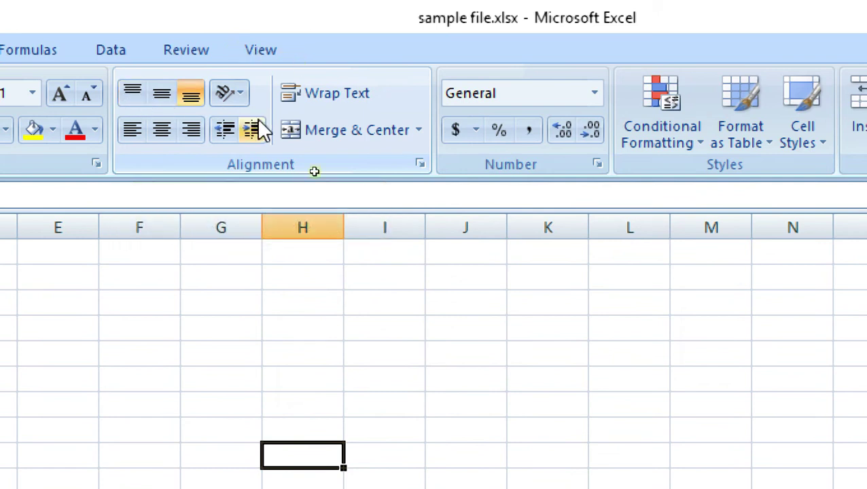
# - Select cells and blocks across columns H to J, then move a column H cell to J28
pyautogui.click(309, 355)
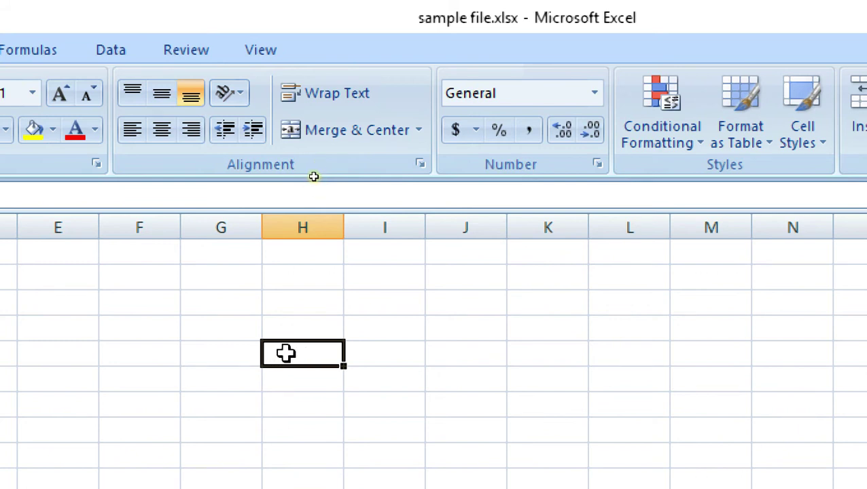
pyautogui.moveTo(285, 353); pyautogui.dragTo(447, 382)
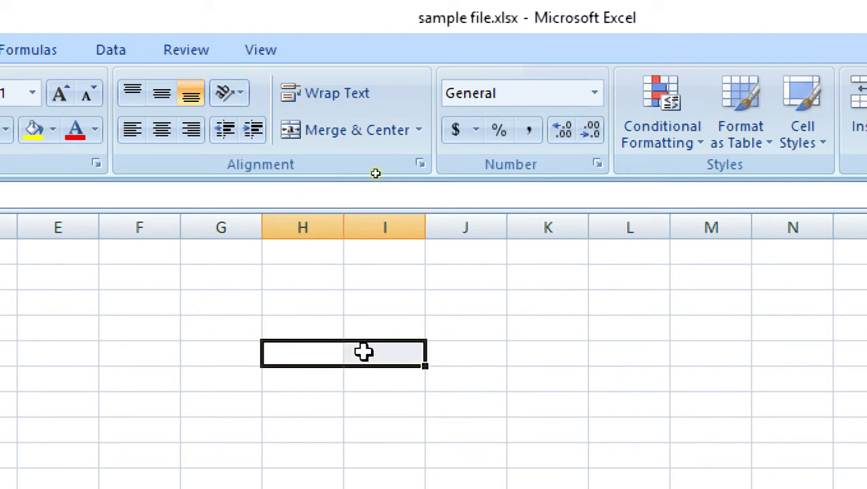
pyautogui.click(273, 269)
pyautogui.moveTo(323, 282); pyautogui.dragTo(451, 351)
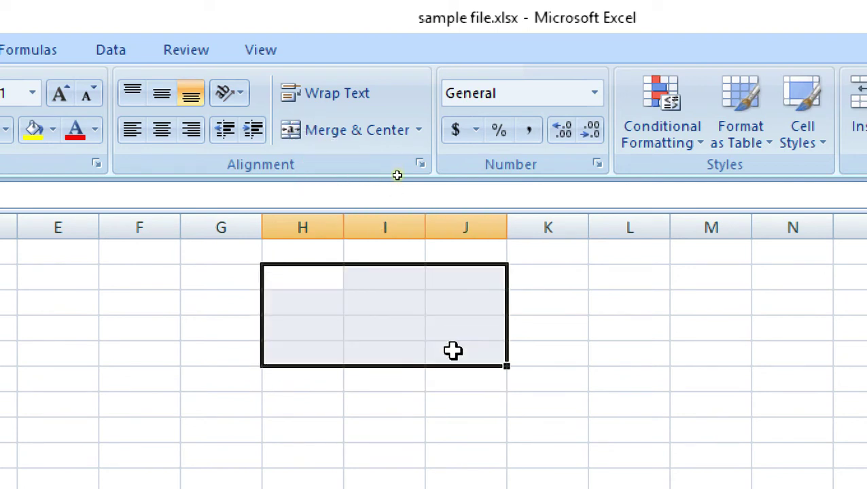
pyautogui.click(323, 328)
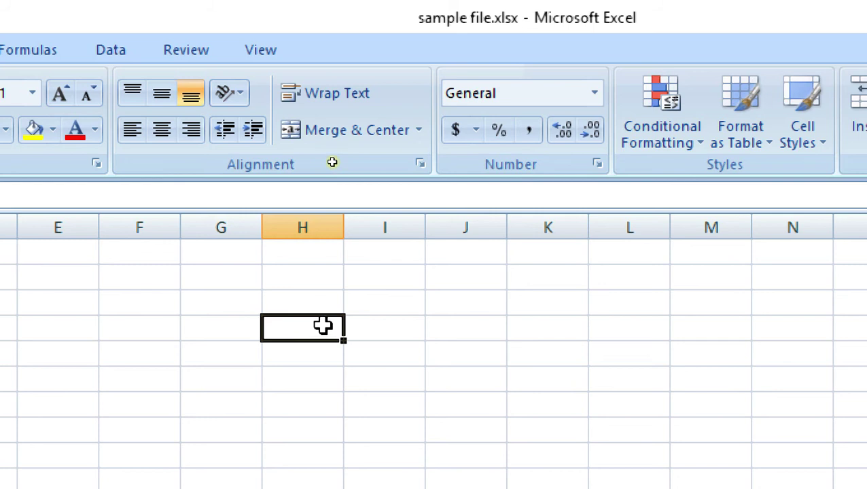
pyautogui.click(324, 266)
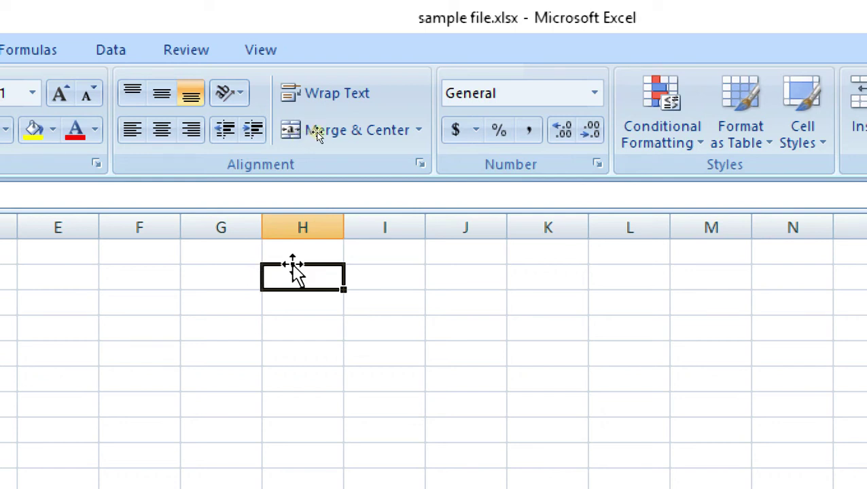
pyautogui.moveTo(293, 269)
pyautogui.mouseDown()
pyautogui.moveTo(482, 352)
pyautogui.moveTo(551, 324)
pyautogui.mouseUp()
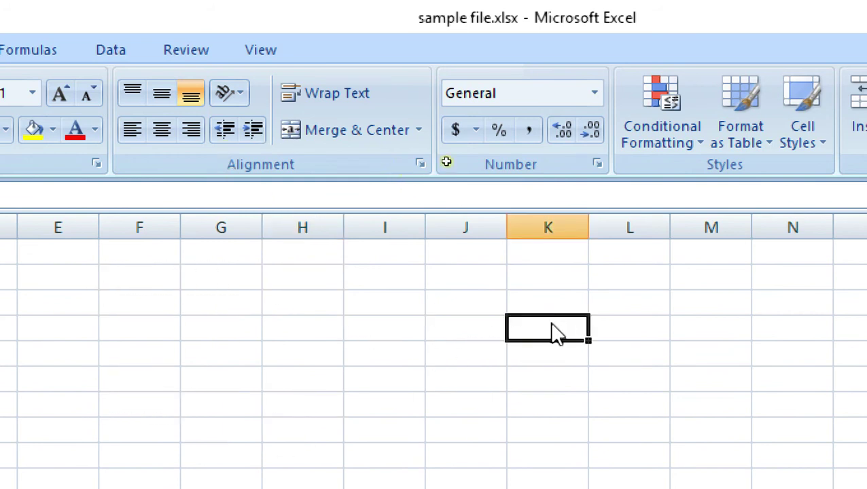
# - Enter abcd in a column G cell, move it down to G27, then back into column G
pyautogui.click(212, 279)
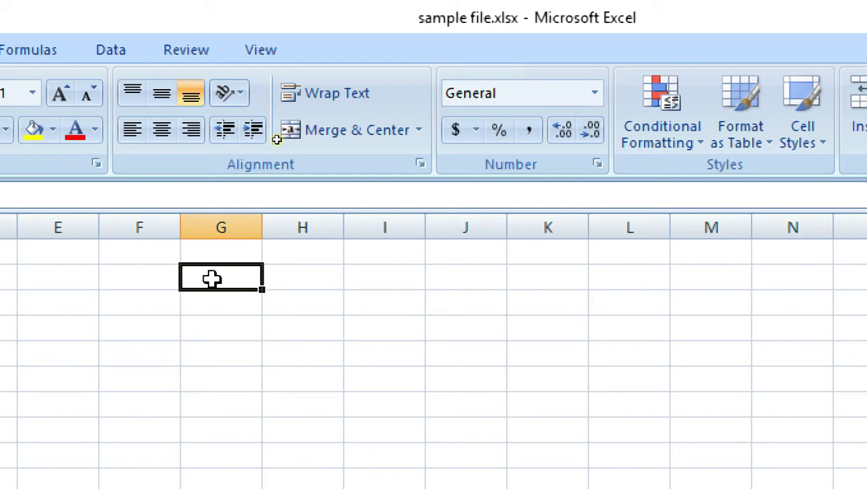
pyautogui.write('abcd')
pyautogui.press('Return')
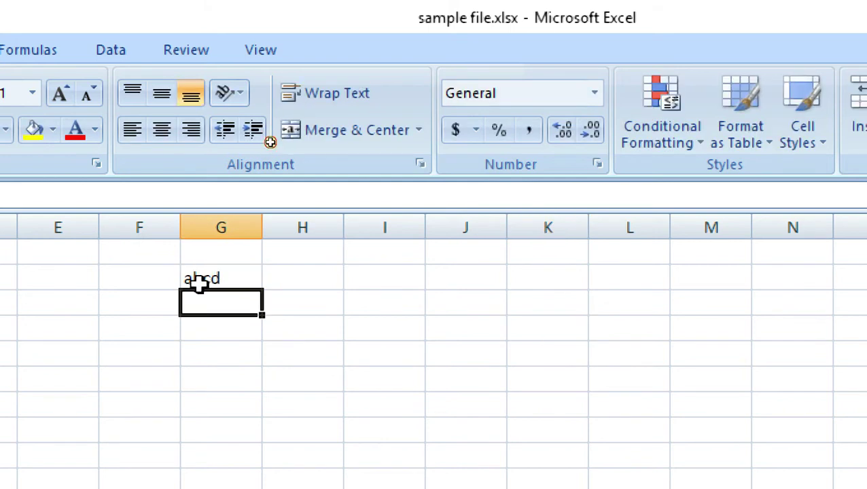
pyautogui.click(202, 280)
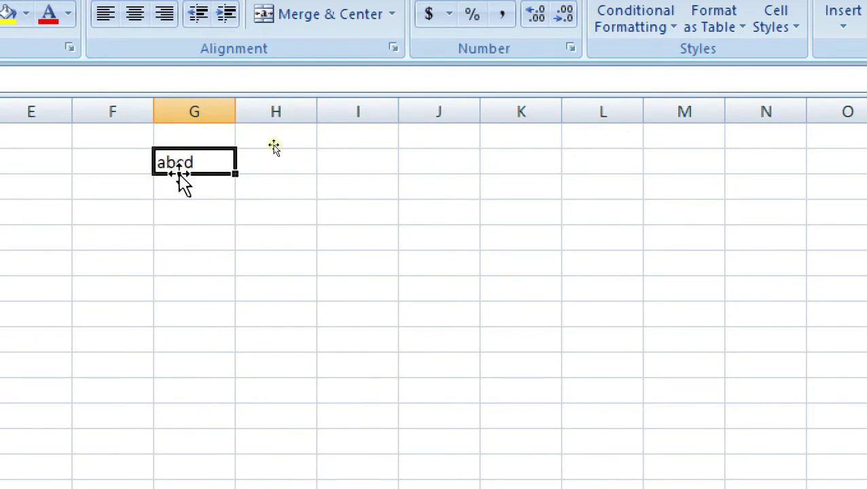
pyautogui.moveTo(178, 174); pyautogui.dragTo(540, 257)
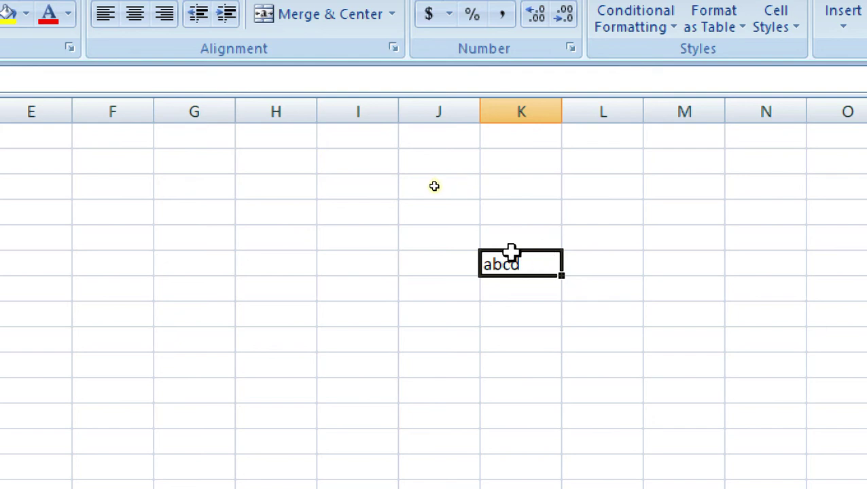
pyautogui.moveTo(503, 251)
pyautogui.mouseDown()
pyautogui.moveTo(197, 175)
pyautogui.moveTo(204, 367)
pyautogui.mouseUp()
pyautogui.click(325, 251)
# - Fill the abcd cell down column G into eight cells
pyautogui.click(286, 162)
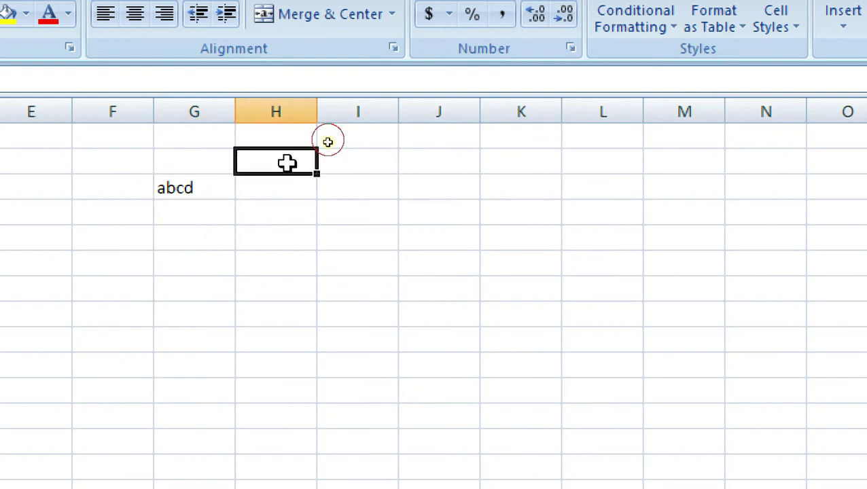
pyautogui.click(290, 186)
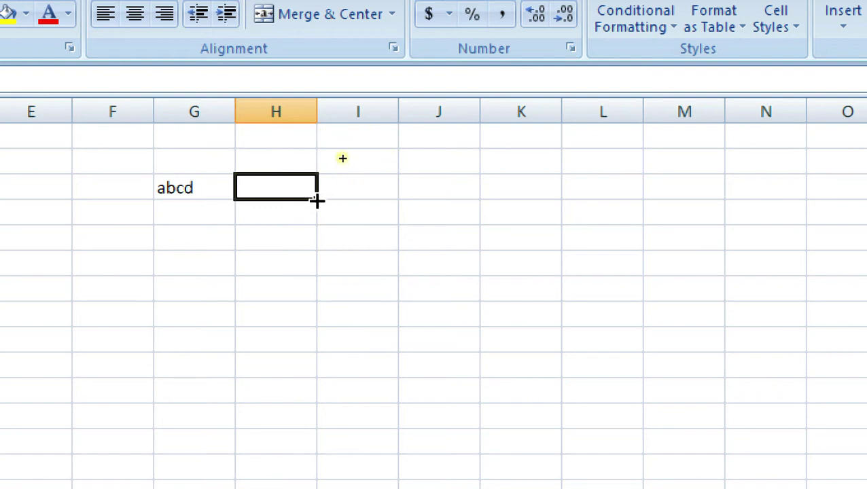
pyautogui.moveTo(317, 200); pyautogui.dragTo(326, 398)
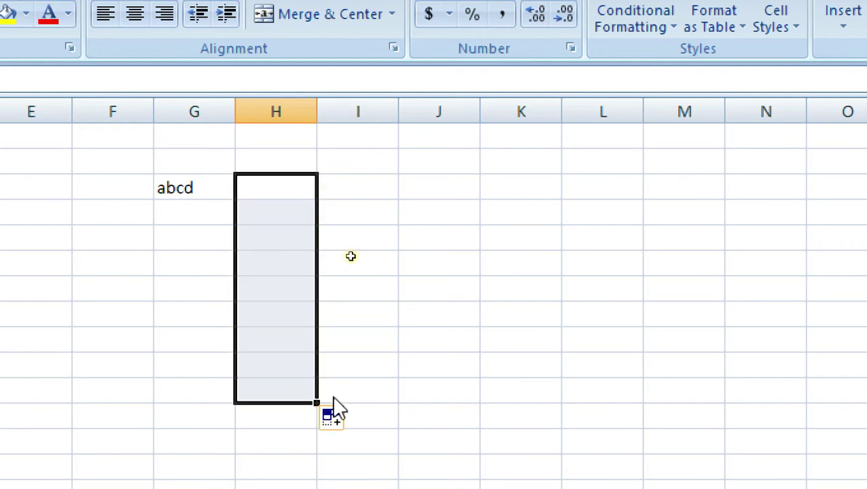
pyautogui.click(399, 196)
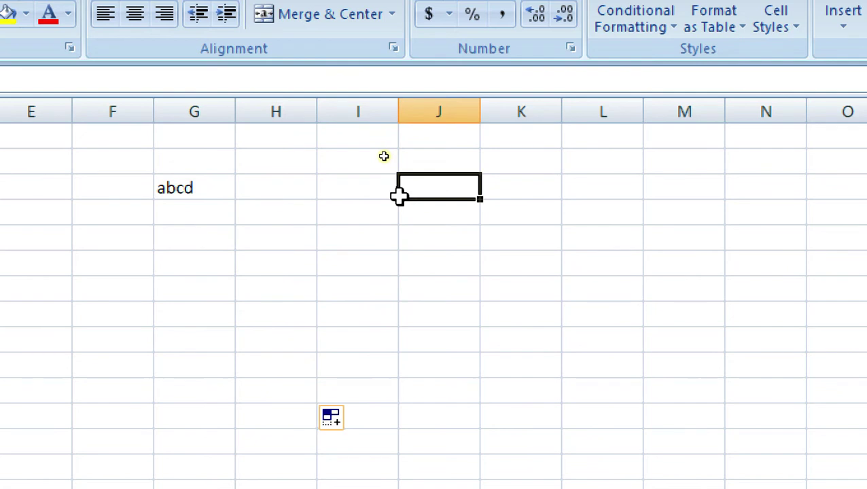
pyautogui.click(159, 188)
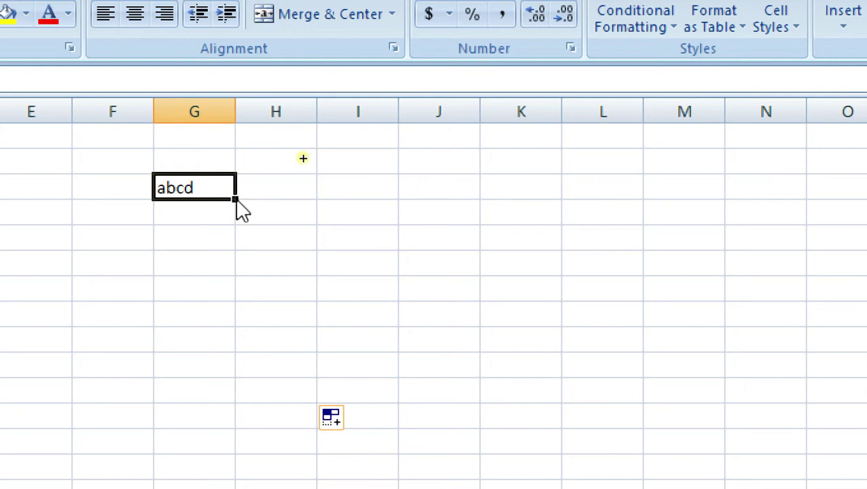
pyautogui.moveTo(235, 200); pyautogui.dragTo(243, 393)
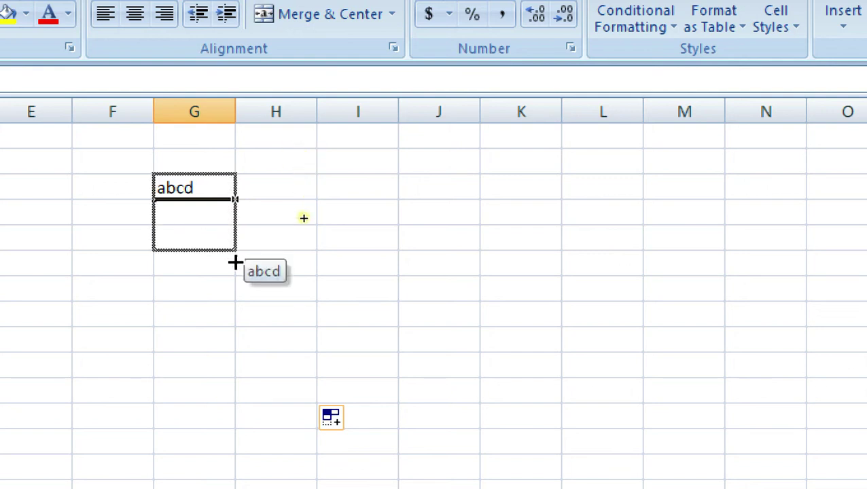
pyautogui.click(387, 323)
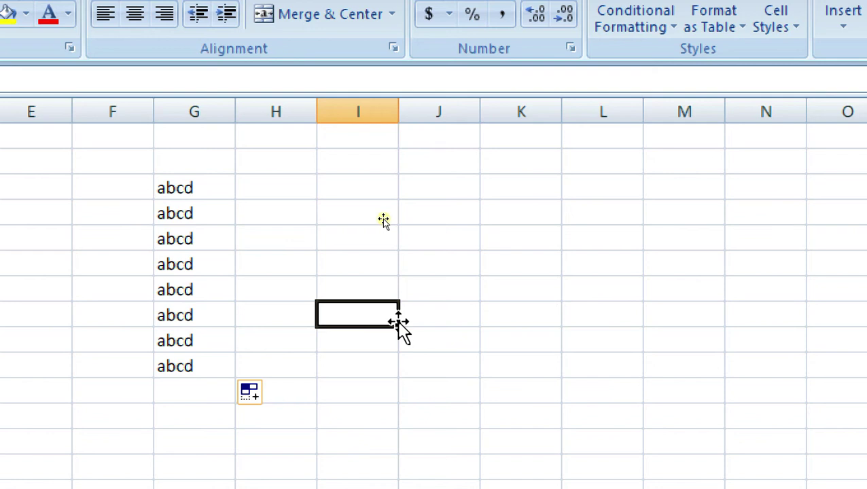
pyautogui.click(208, 187)
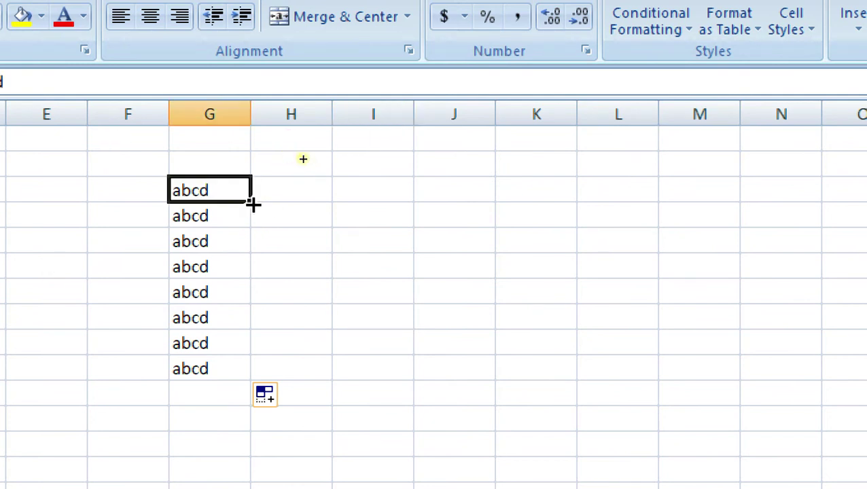
pyautogui.moveTo(253, 205); pyautogui.dragTo(251, 367)
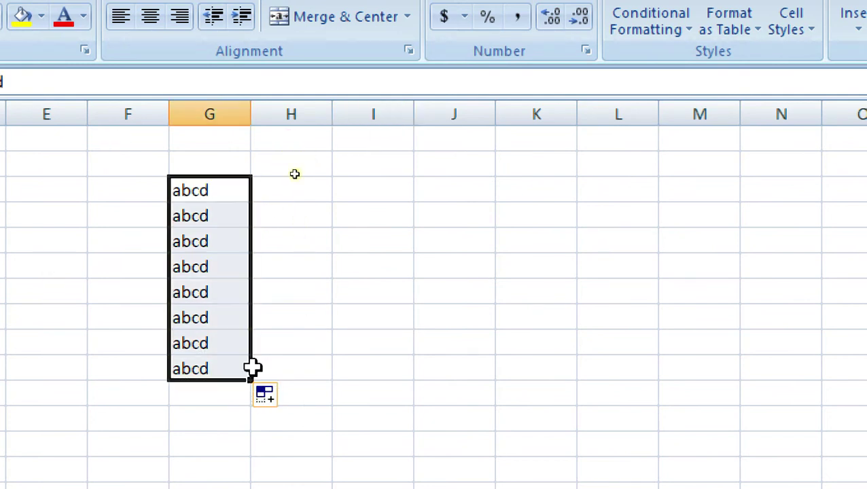
# - Fill abcd right from the top cell to column I, left from the bottom to D, and up column E
pyautogui.click(243, 191)
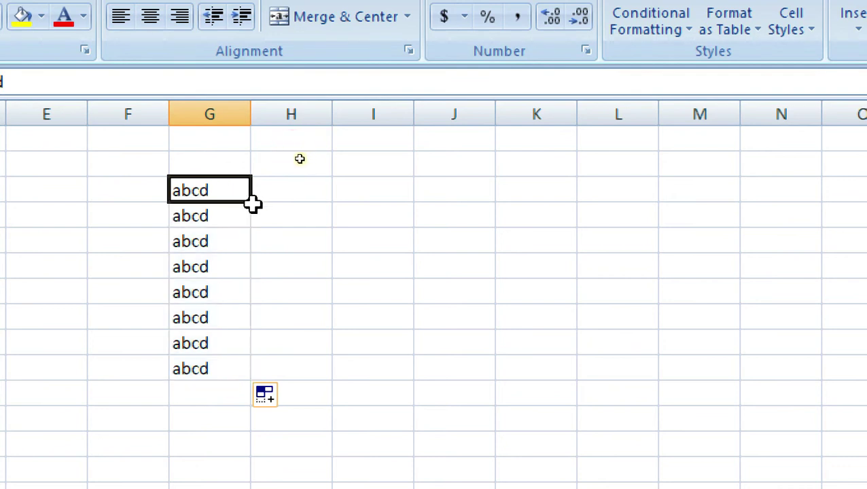
pyautogui.moveTo(253, 204); pyautogui.dragTo(435, 200)
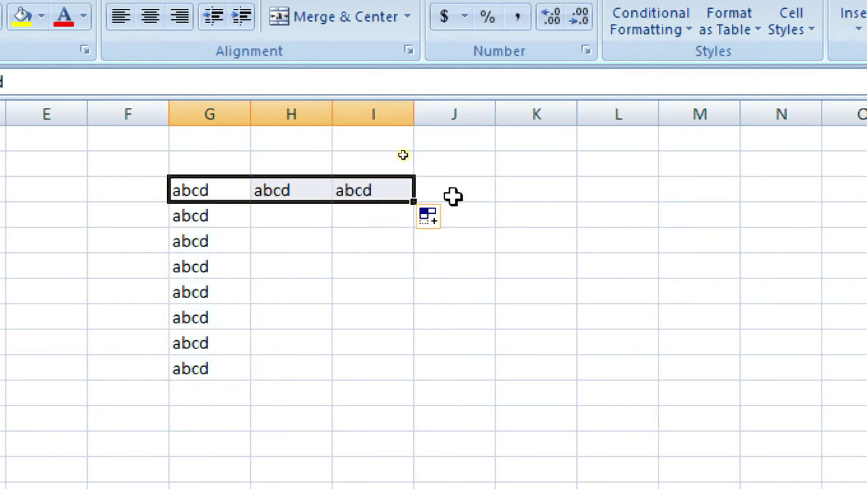
pyautogui.click(187, 367)
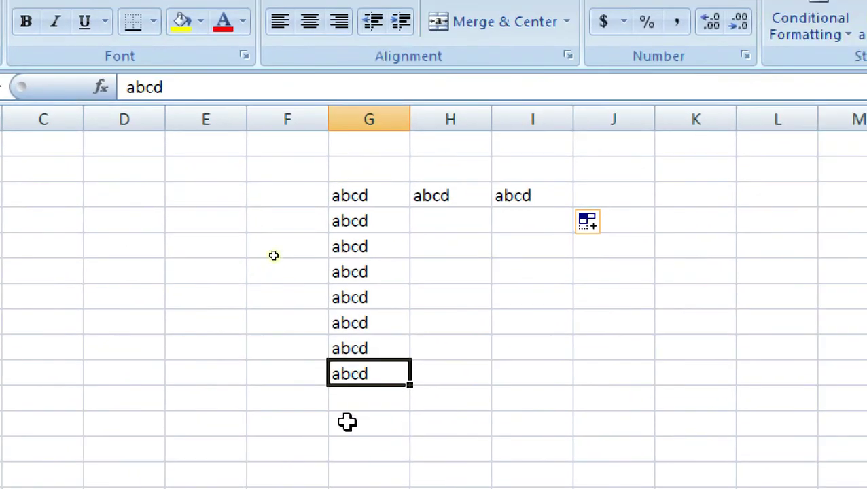
pyautogui.moveTo(409, 386); pyautogui.dragTo(77, 387)
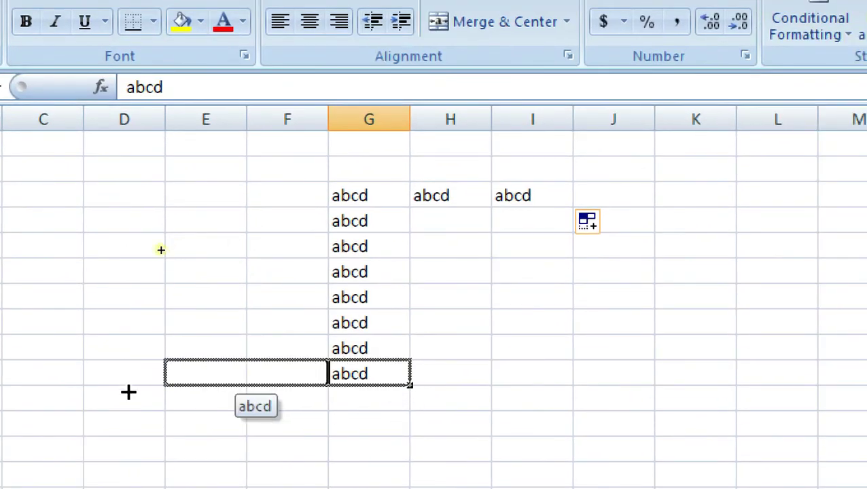
pyautogui.click(388, 381)
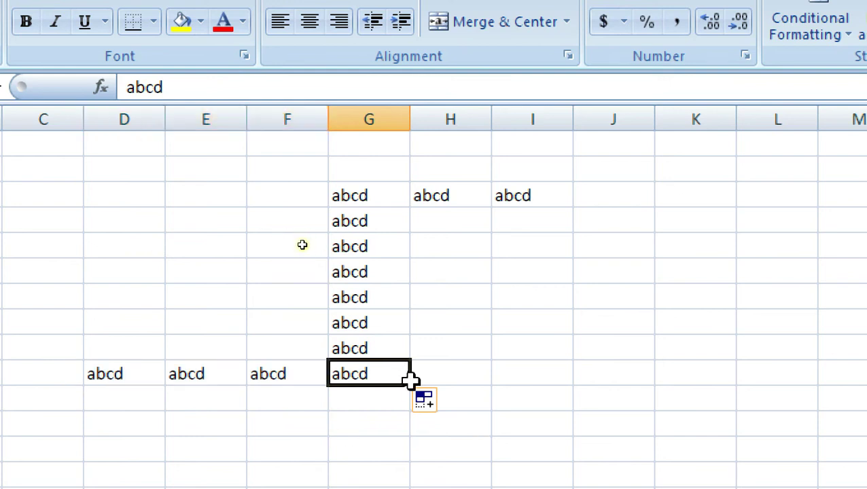
pyautogui.click(191, 378)
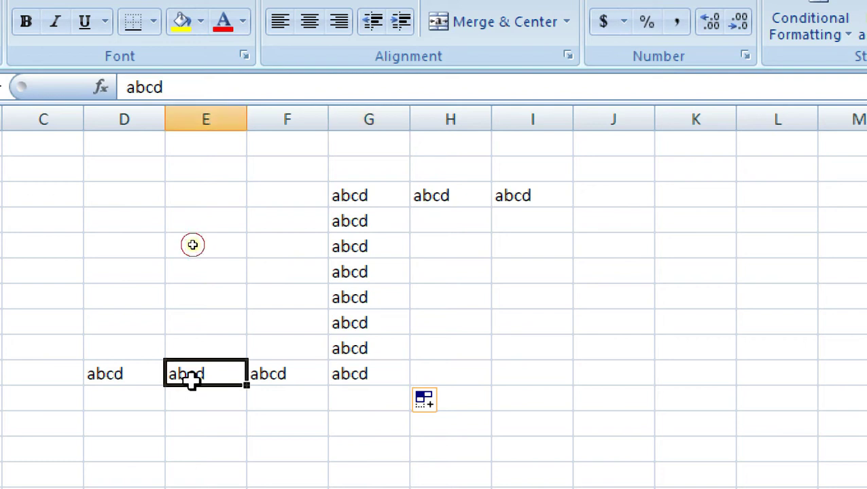
pyautogui.moveTo(247, 385); pyautogui.dragTo(260, 142)
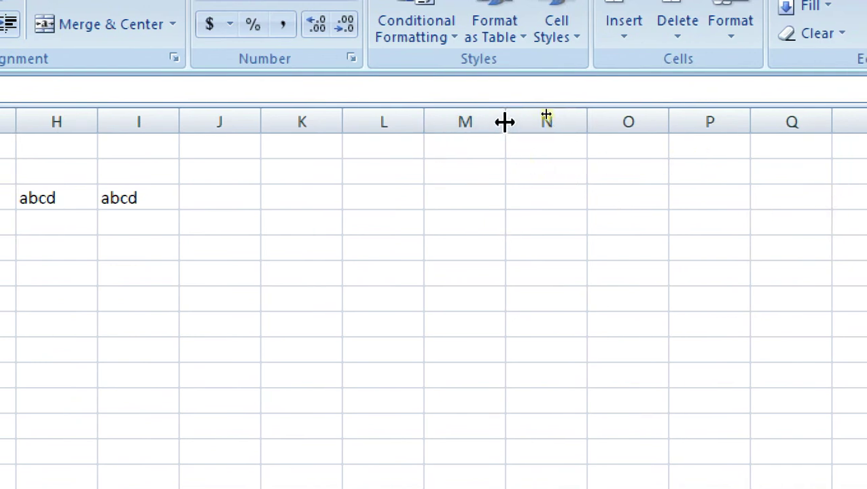
# - Widen column M by its header border to 17.29 (126 pixels)
pyautogui.moveTo(505, 122); pyautogui.dragTo(507, 114)
pyautogui.moveTo(505, 124)
pyautogui.mouseDown()
pyautogui.moveTo(615, 135)
pyautogui.moveTo(614, 121)
pyautogui.moveTo(504, 123)
pyautogui.moveTo(585, 145)
pyautogui.mouseUp()
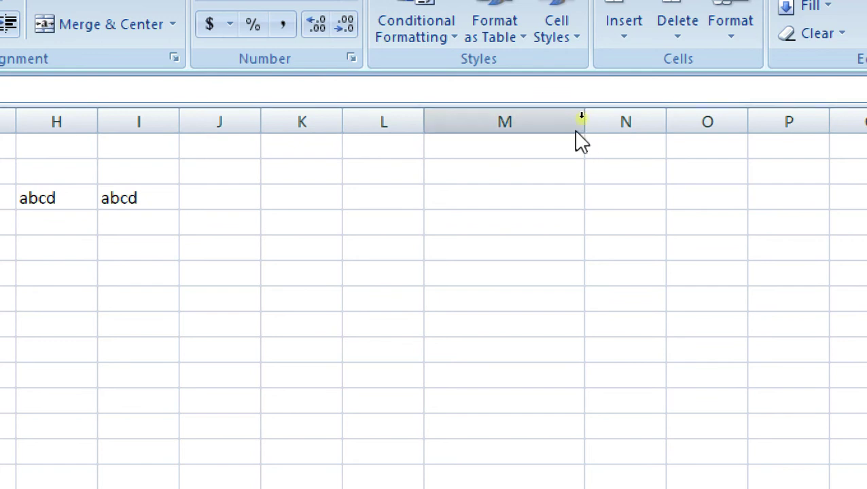
pyautogui.moveTo(585, 127); pyautogui.dragTo(513, 134)
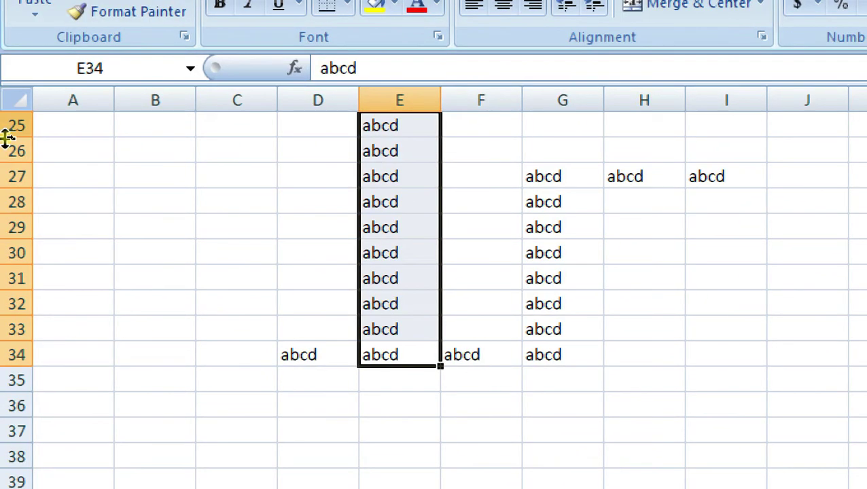
pyautogui.click(96, 176)
pyautogui.moveTo(22, 138)
pyautogui.mouseDown()
pyautogui.moveTo(21, 214)
pyautogui.moveTo(32, 153)
pyautogui.mouseUp()
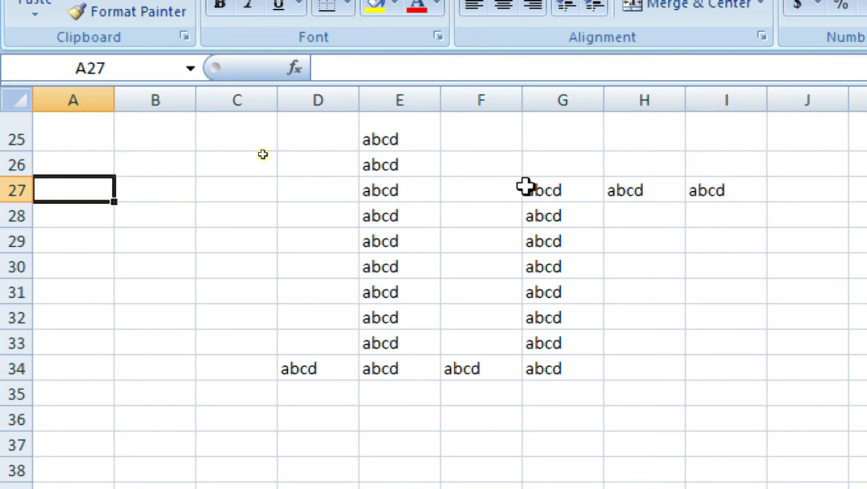
pyautogui.click(95, 158)
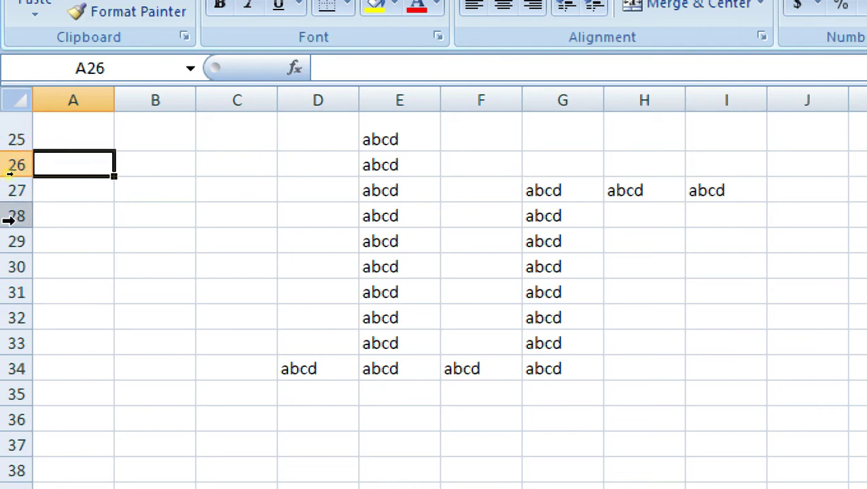
pyautogui.click(172, 214)
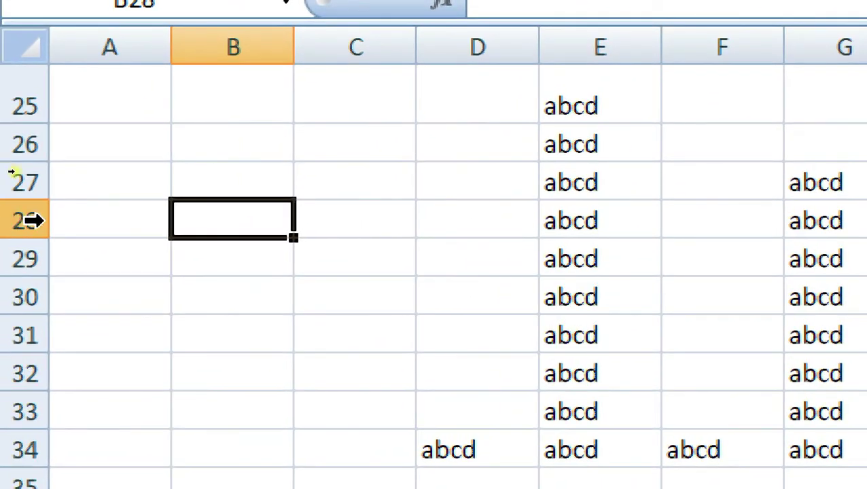
# - Select row 28, column C and several cells, extending from C26 to C30 and back
pyautogui.click(31, 219)
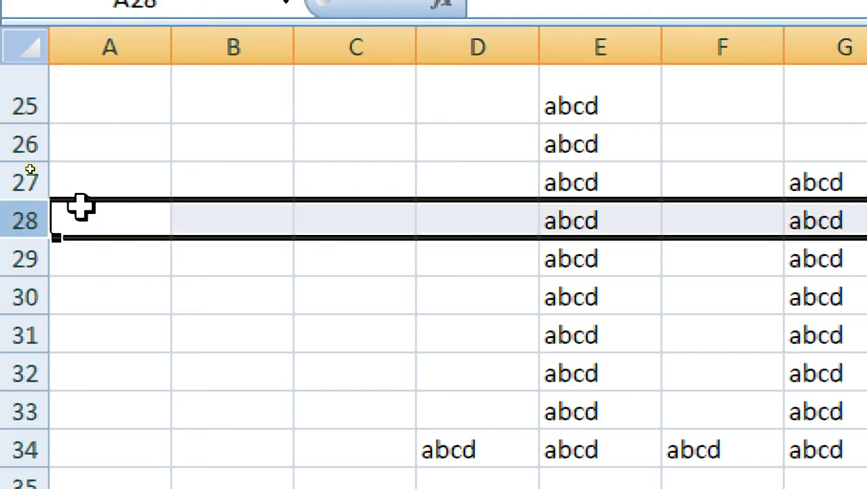
pyautogui.click(429, 144)
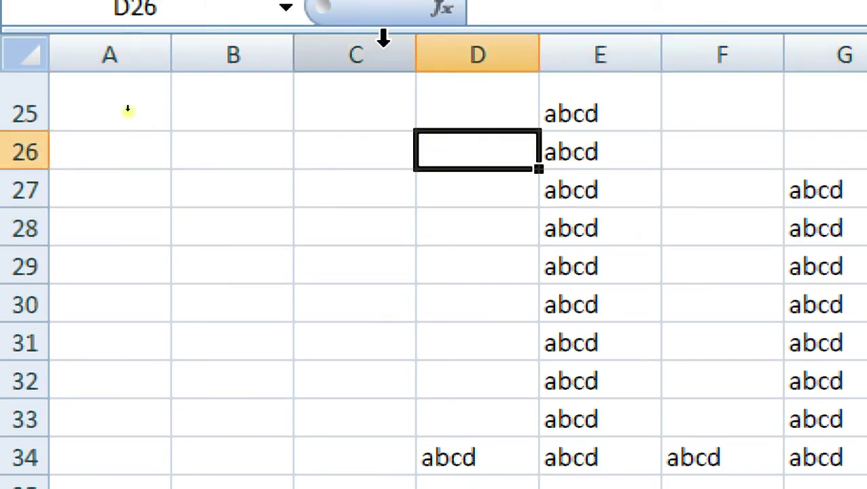
pyautogui.click(384, 38)
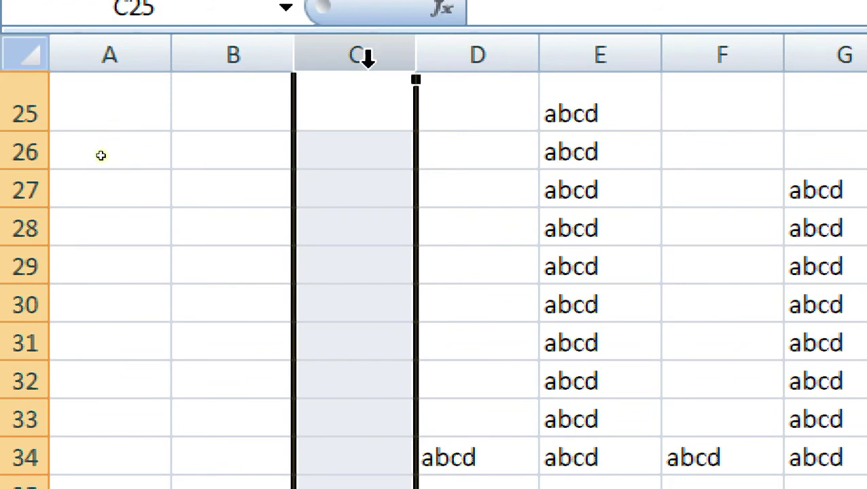
pyautogui.click(240, 199)
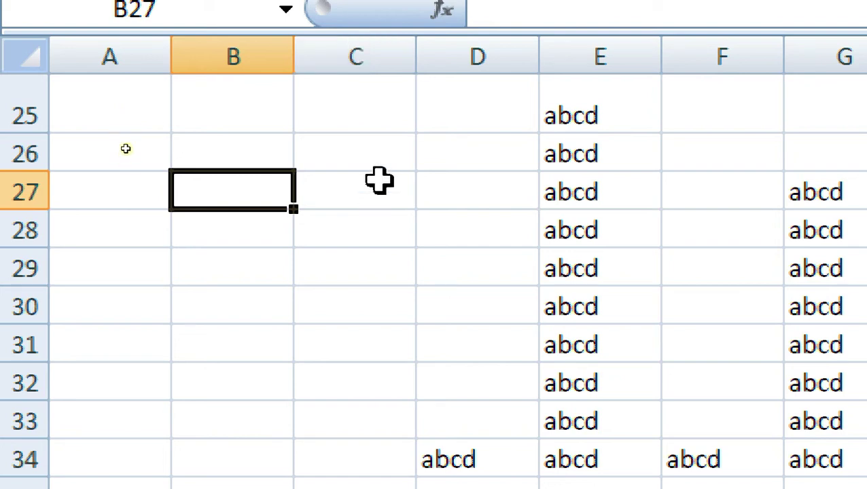
pyautogui.click(368, 157)
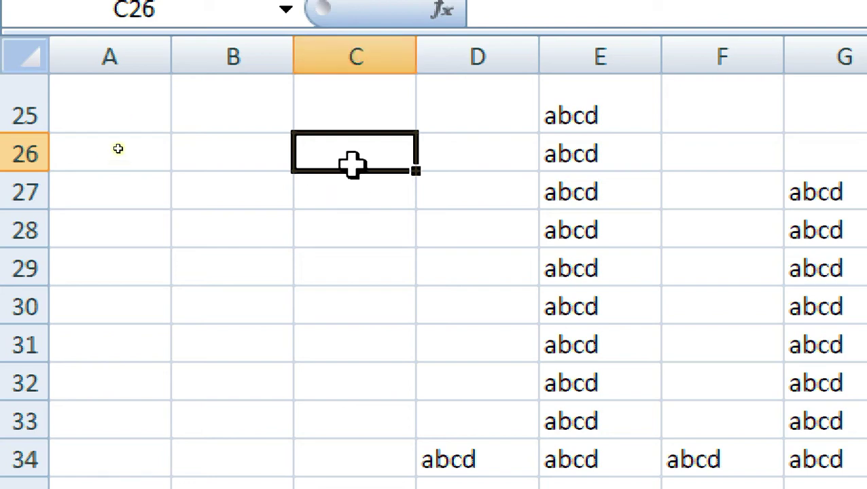
pyautogui.hotkey('shift', 'Down')
pyautogui.hotkey('shift', 'Down')
pyautogui.hotkey('shift', 'Down')
pyautogui.click(388, 149)
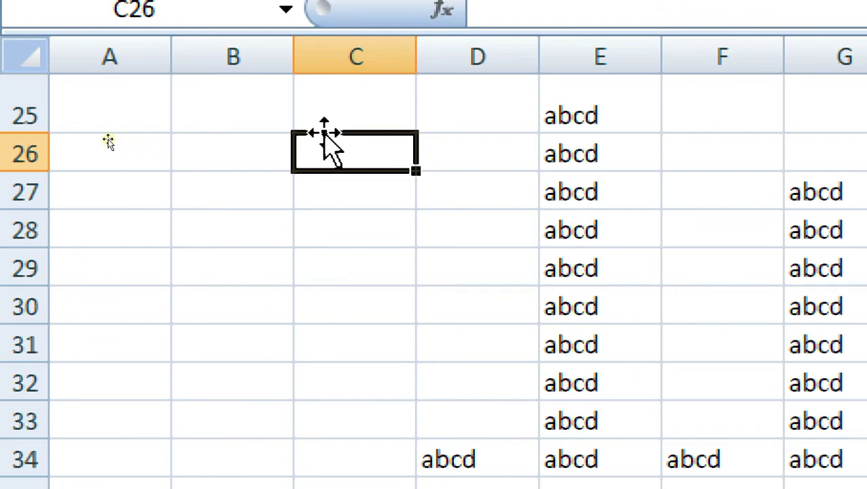
# - Move C26 to B28, restore column C to 8.43 width, and make row 26 about 21 high
pyautogui.moveTo(324, 133); pyautogui.dragTo(284, 228)
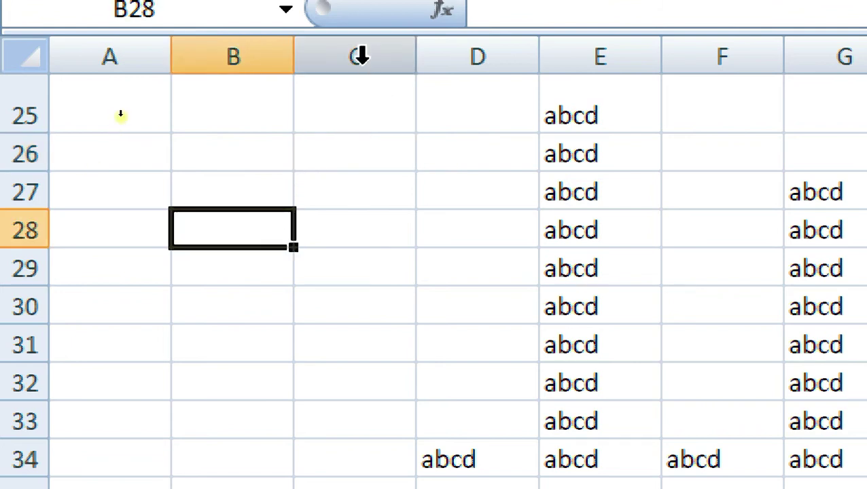
pyautogui.click(359, 57)
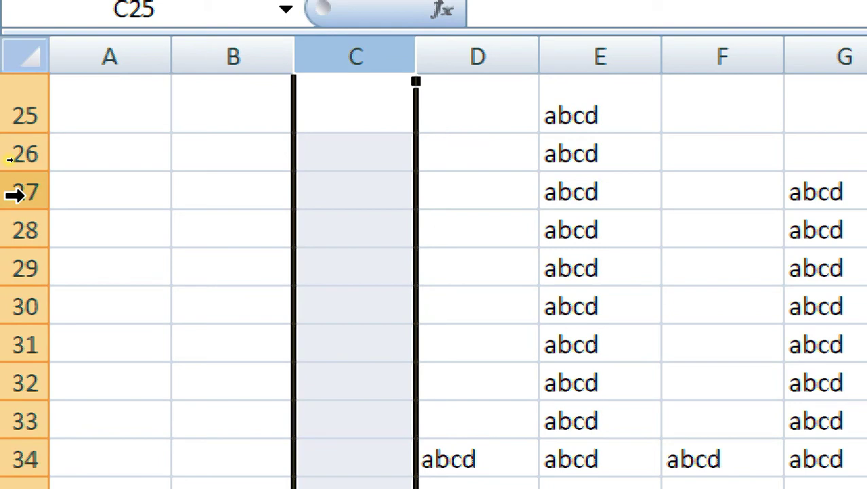
pyautogui.click(15, 193)
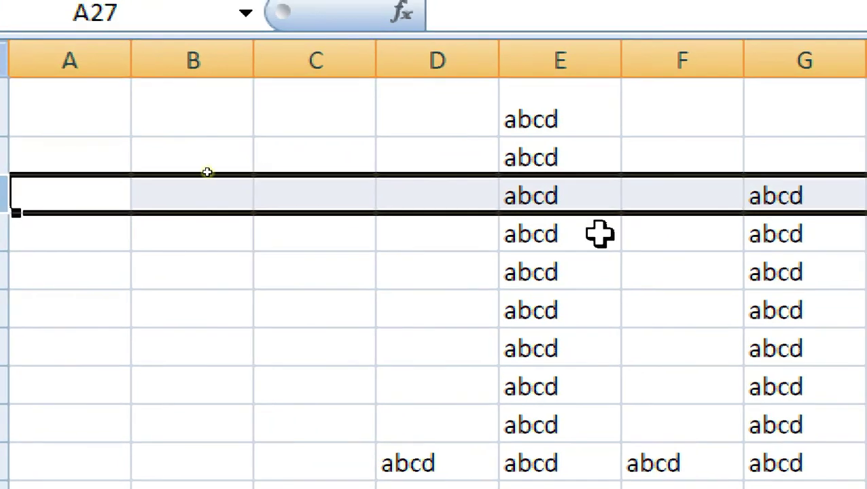
pyautogui.click(615, 231)
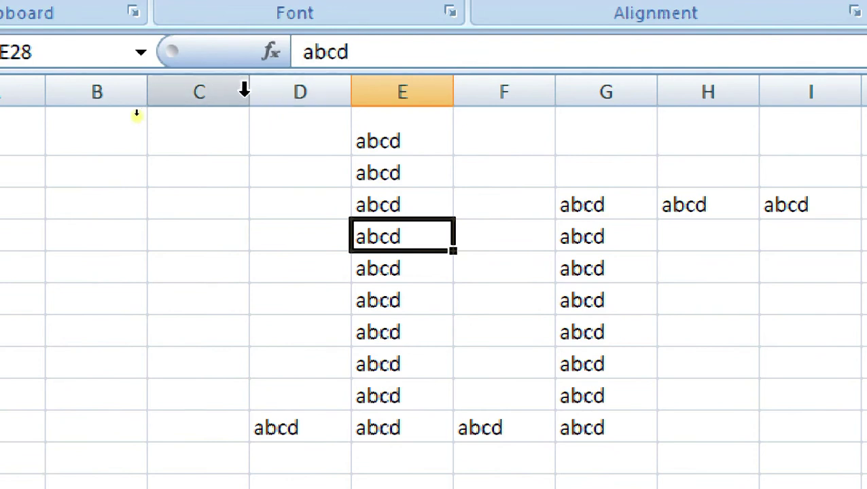
pyautogui.moveTo(249, 97); pyautogui.dragTo(249, 98)
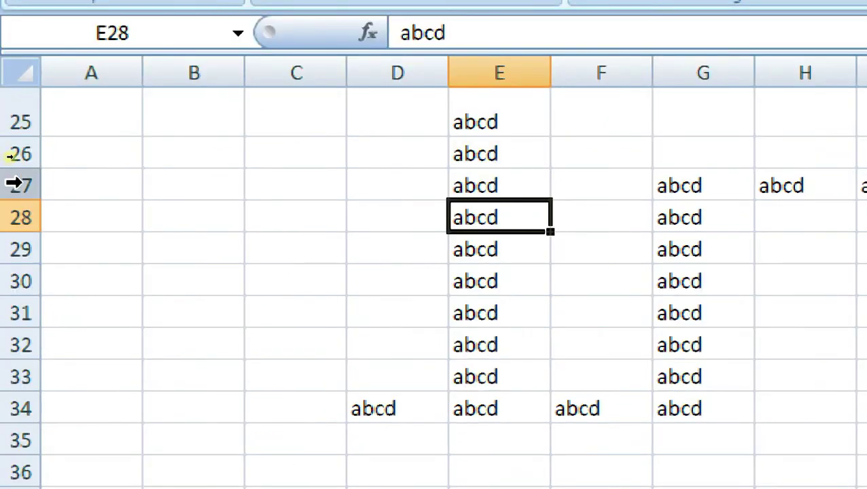
pyautogui.moveTo(22, 169); pyautogui.dragTo(27, 177)
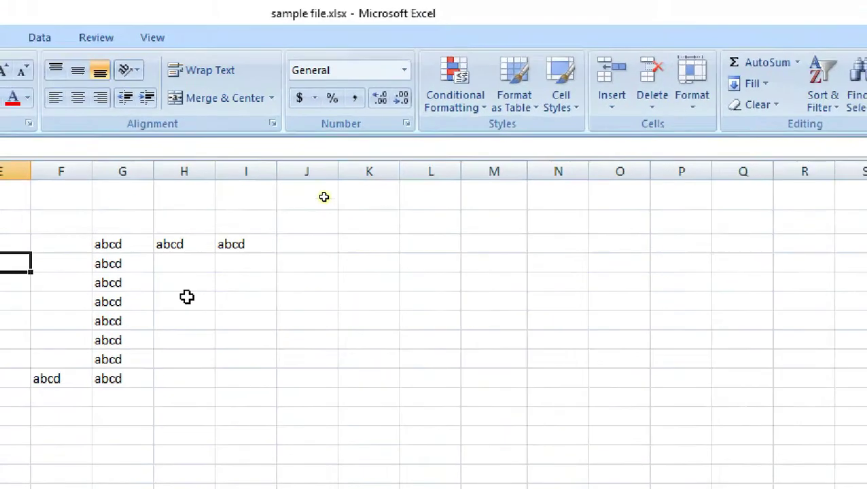
# - Clear the abcd entries from the range B23:J36
pyautogui.scroll(6, 459, 270)
pyautogui.scroll(2, 472, 269)
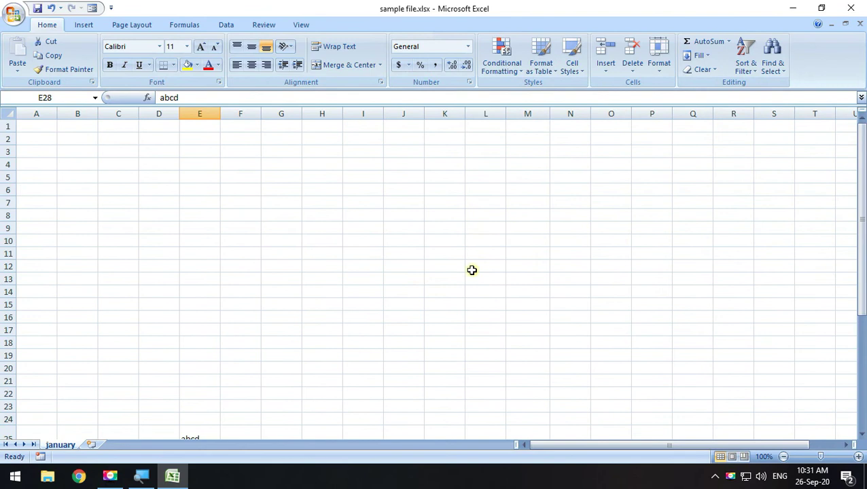
pyautogui.scroll(-6, 346, 327)
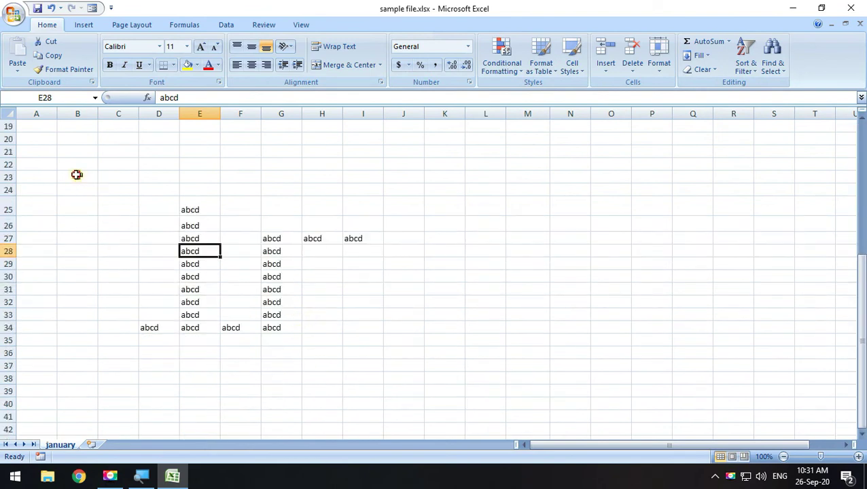
pyautogui.moveTo(76, 174); pyautogui.dragTo(402, 347)
pyautogui.press('Delete')
pyautogui.scroll(6, 305, 286)
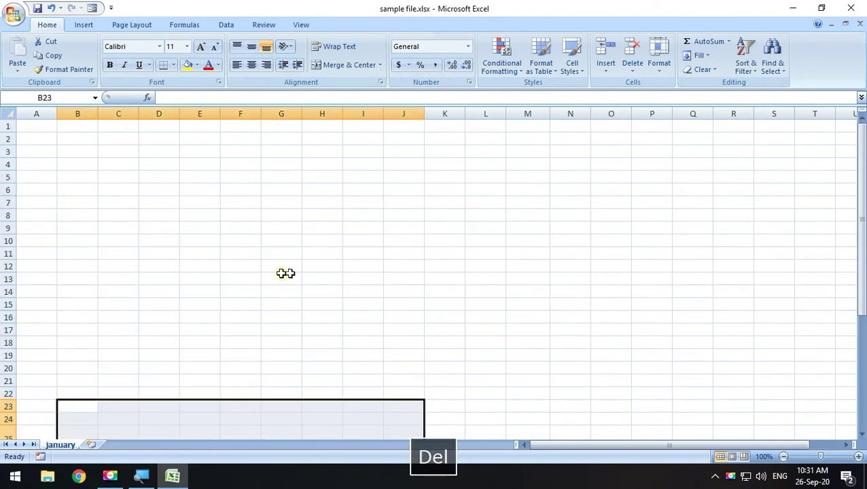
# - Select cells F6, D6, H9 and D4, then fill from G3 down to G15
pyautogui.click(231, 189)
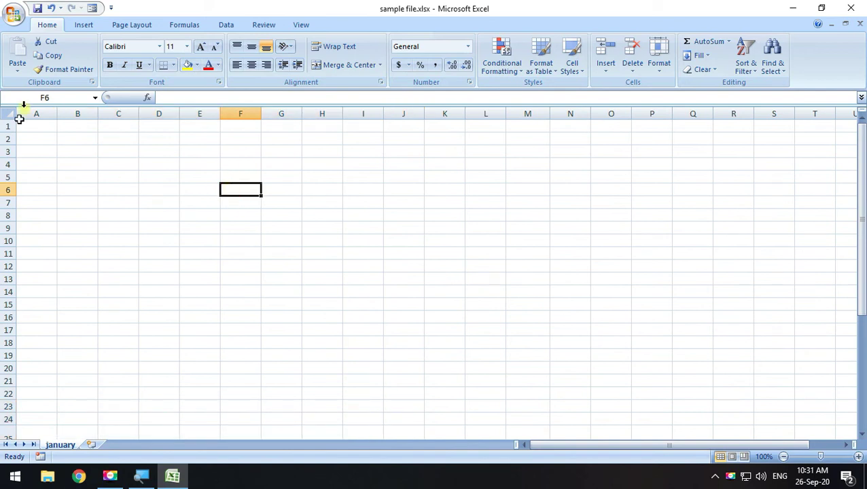
pyautogui.click(172, 186)
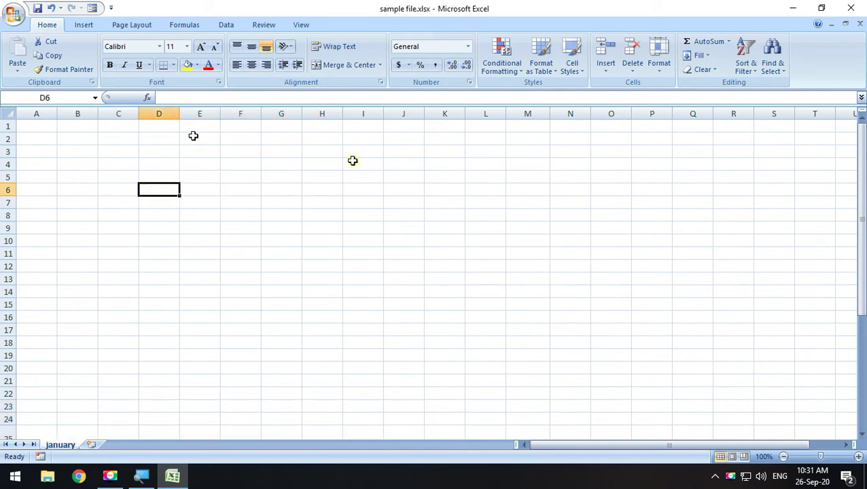
pyautogui.click(321, 230)
pyautogui.click(171, 167)
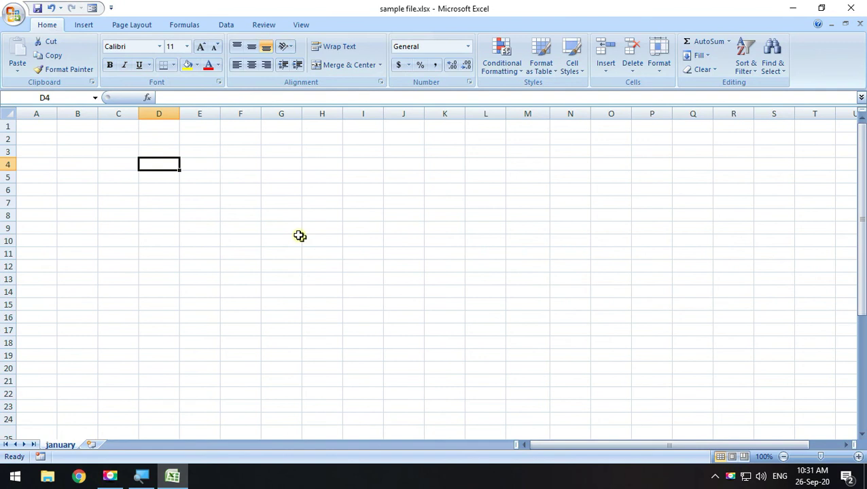
pyautogui.press('super')
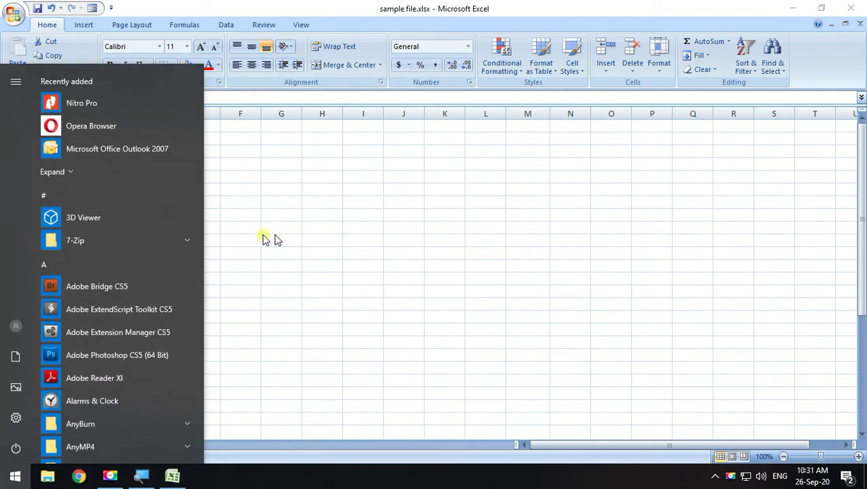
pyautogui.press('super')
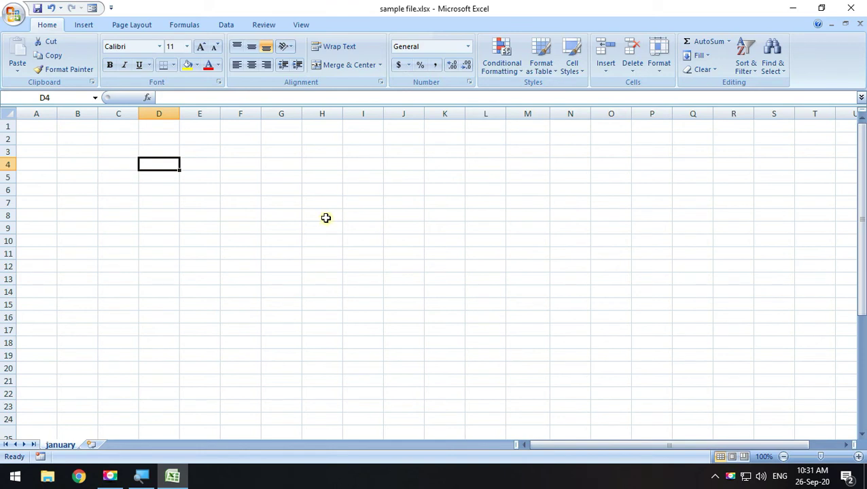
pyautogui.click(285, 155)
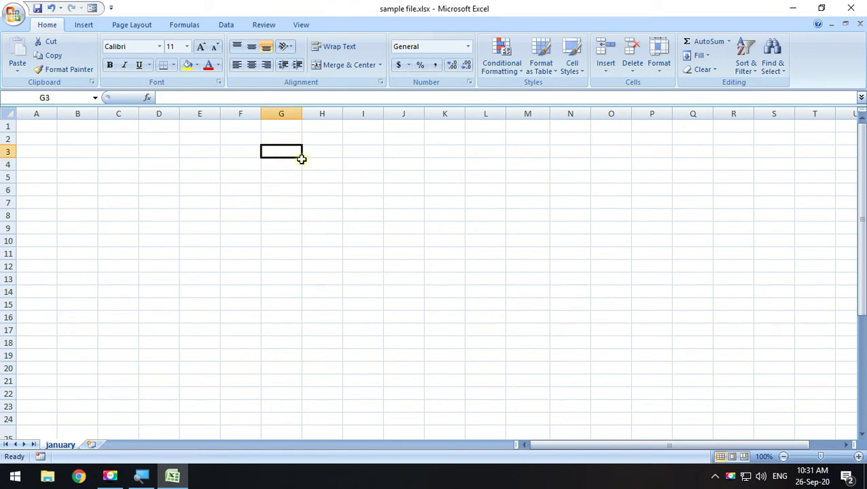
pyautogui.moveTo(301, 158); pyautogui.dragTo(302, 302)
pyautogui.click(349, 192)
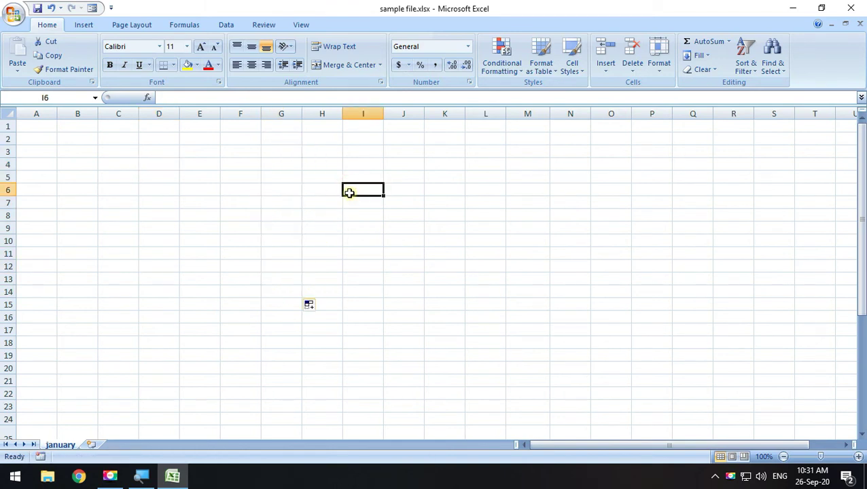
pyautogui.click(121, 149)
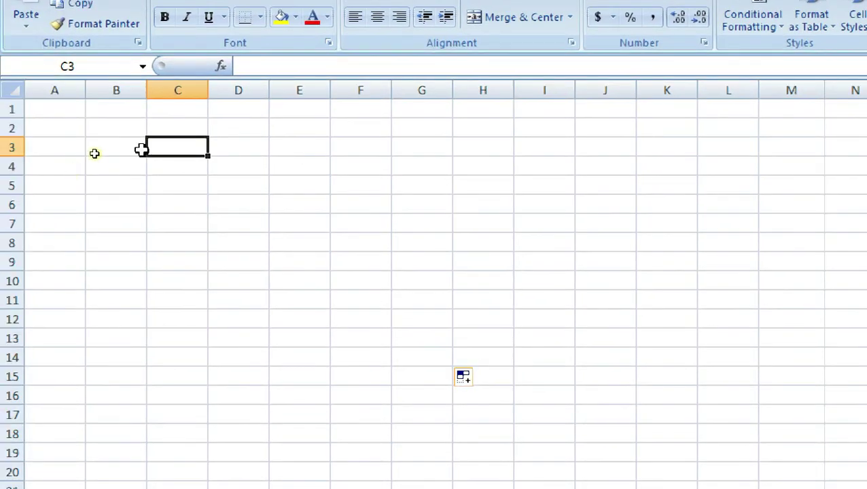
# - Enter sunday in B3 as Sunday and auto-fill weekdays down to Wednesday in B13
pyautogui.click(140, 149)
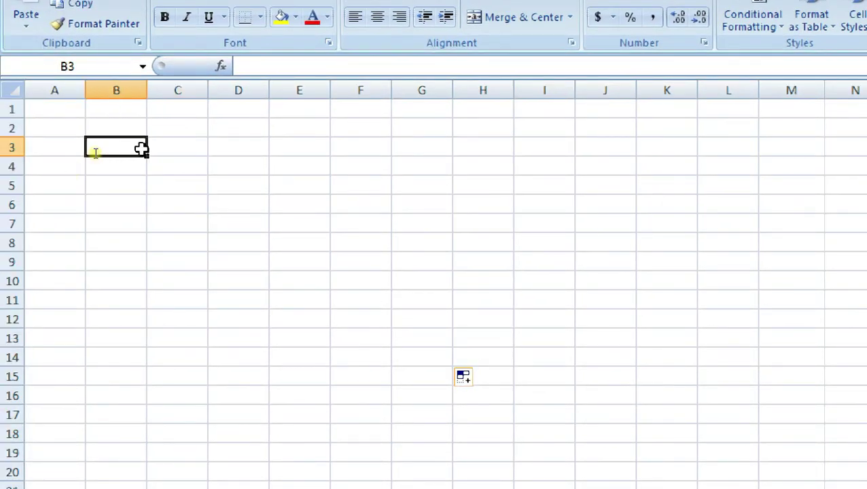
pyautogui.write('sunday')
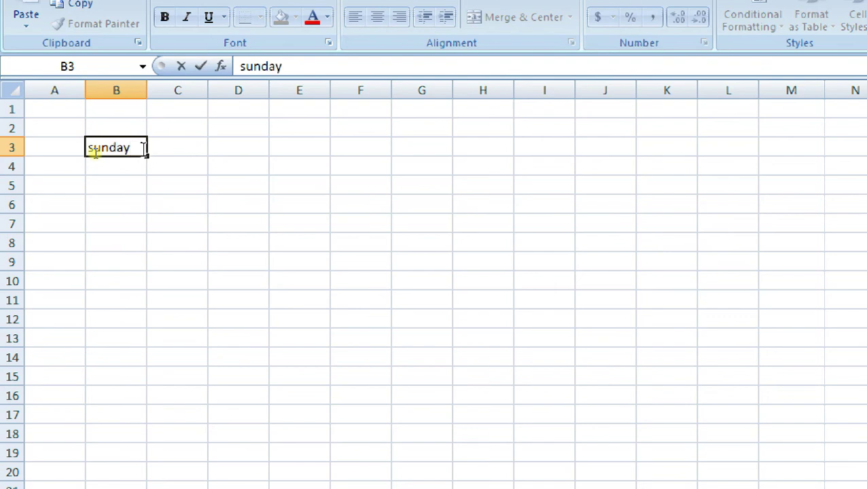
pyautogui.press('Return')
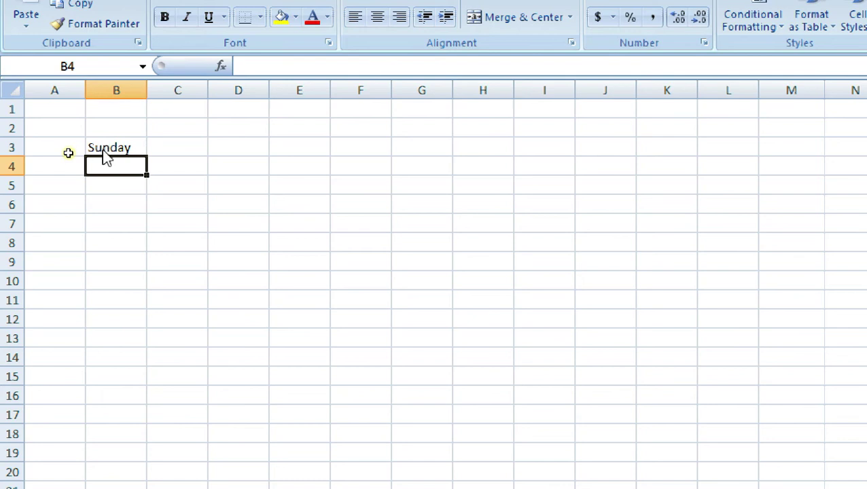
pyautogui.click(103, 148)
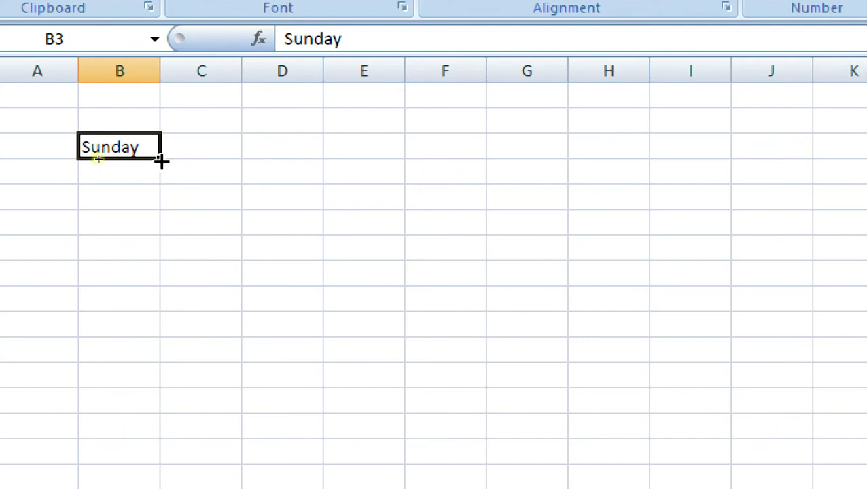
pyautogui.moveTo(161, 161); pyautogui.dragTo(161, 416)
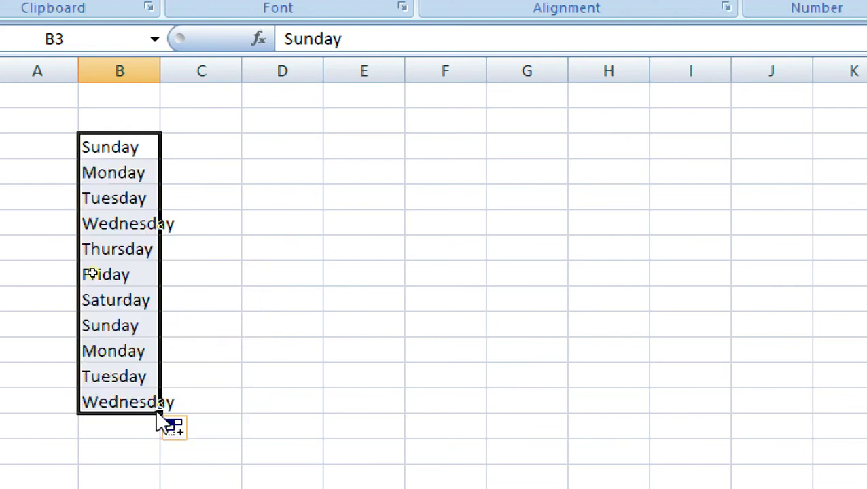
pyautogui.click(279, 347)
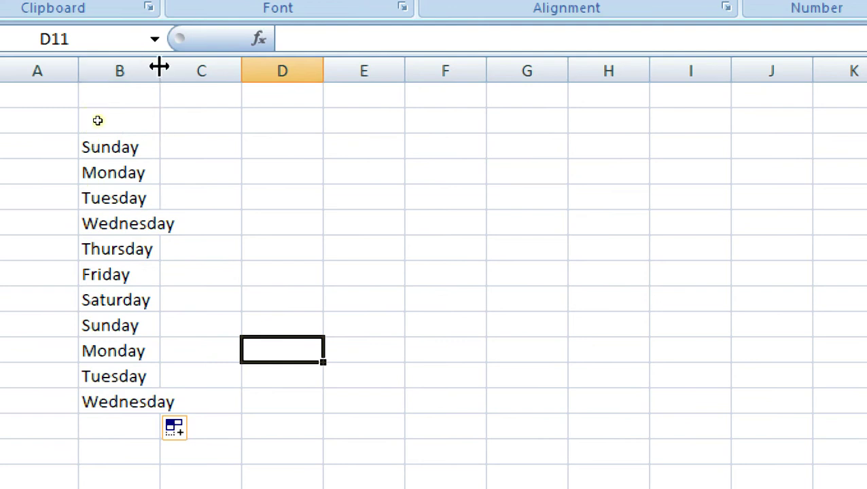
# - Resize column B wider and narrower, then AutoFit it to the Wednesday entry
pyautogui.click(154, 226)
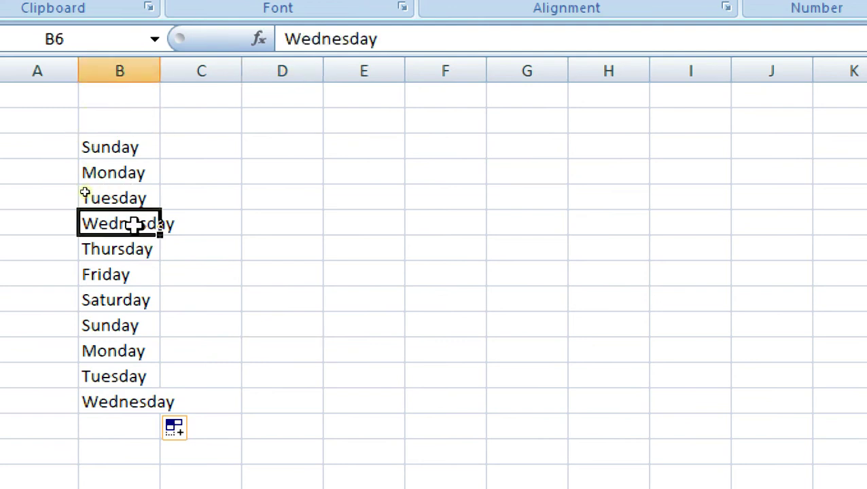
pyautogui.click(207, 232)
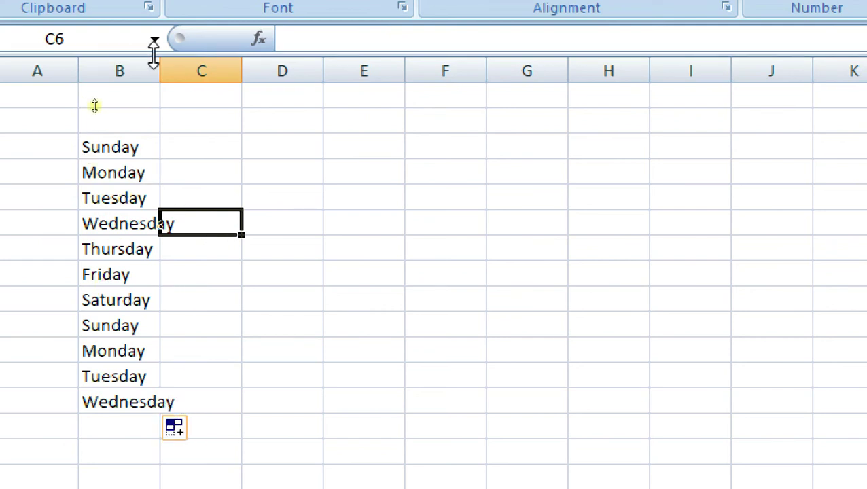
pyautogui.moveTo(160, 64); pyautogui.dragTo(220, 69)
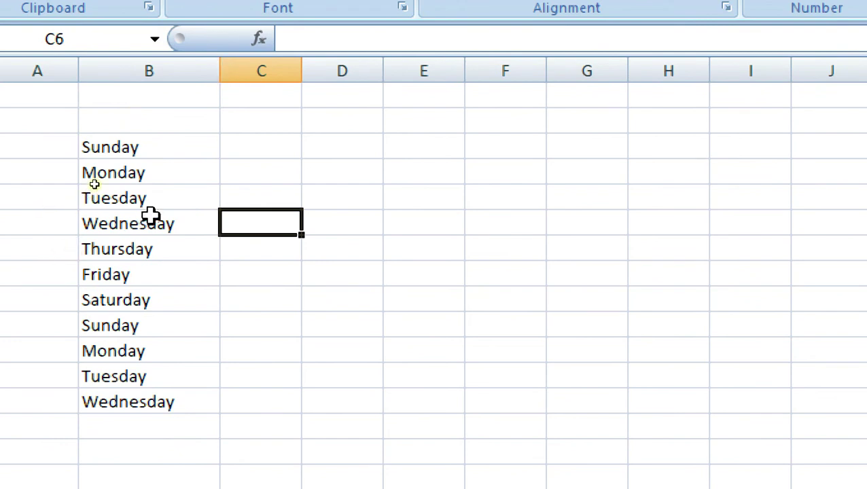
pyautogui.moveTo(219, 71); pyautogui.dragTo(169, 74)
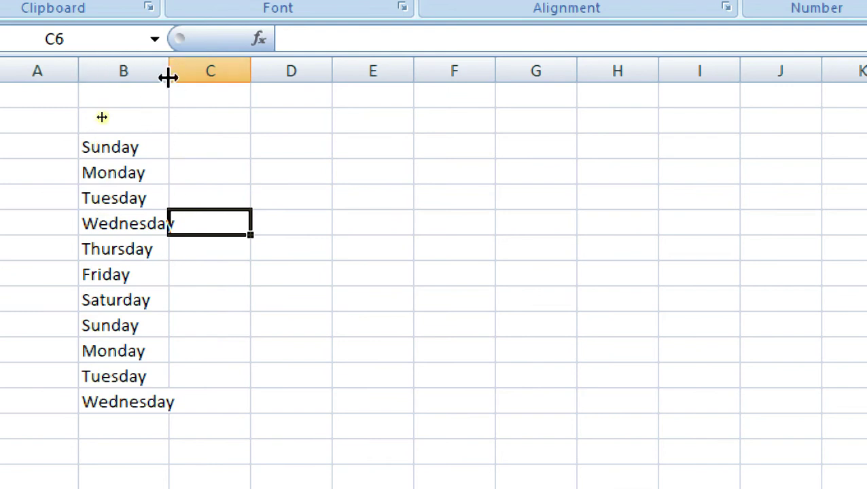
pyautogui.doubleClick(168, 78)
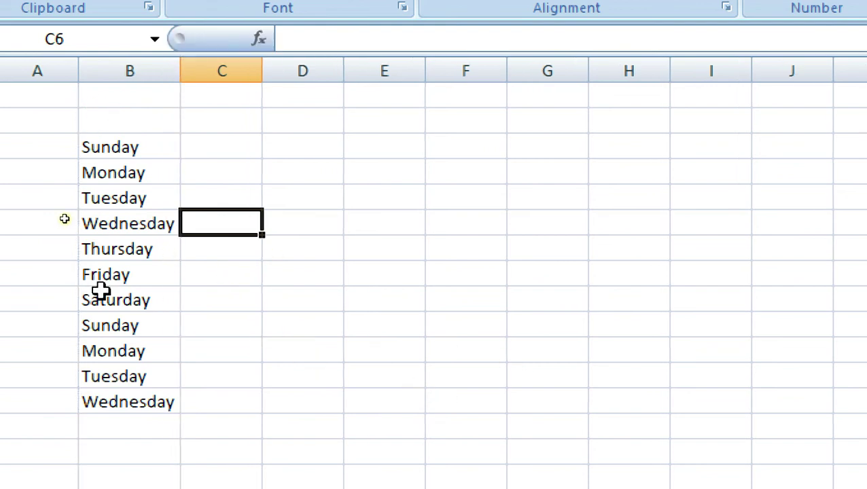
# - Fill Sunday from B3 across row 3 through Thursday in F3
pyautogui.click(133, 237)
pyautogui.click(135, 190)
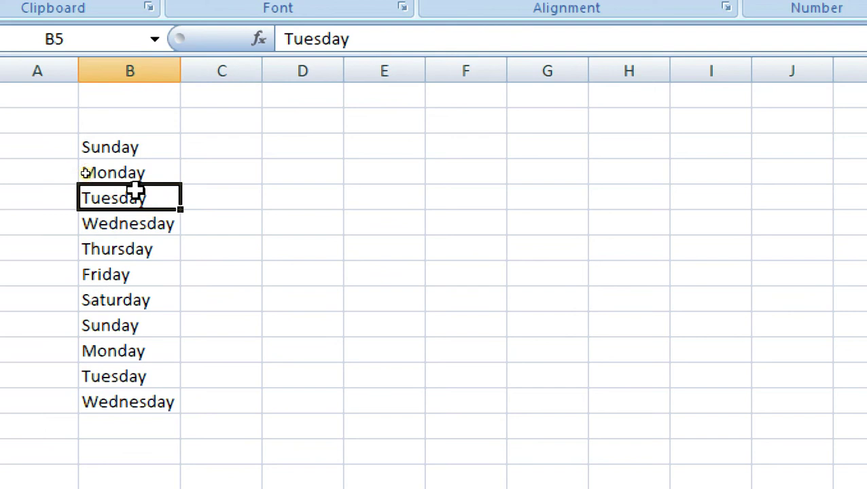
pyautogui.click(148, 143)
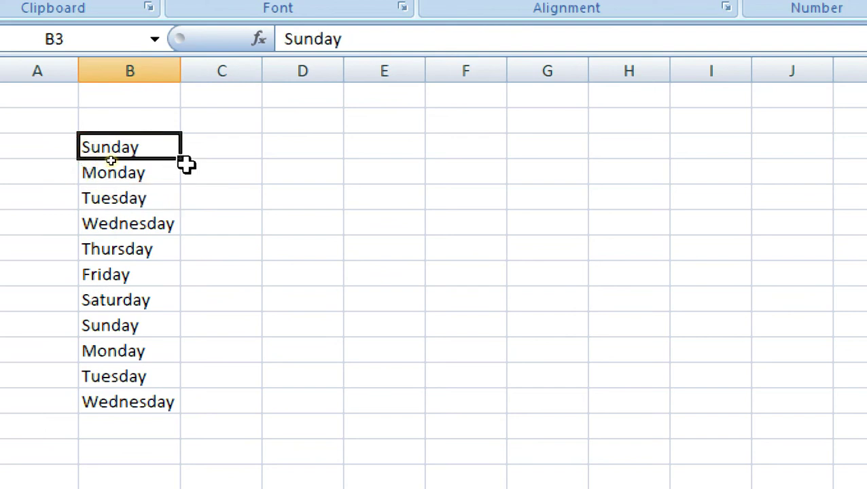
pyautogui.moveTo(181, 158); pyautogui.dragTo(500, 153)
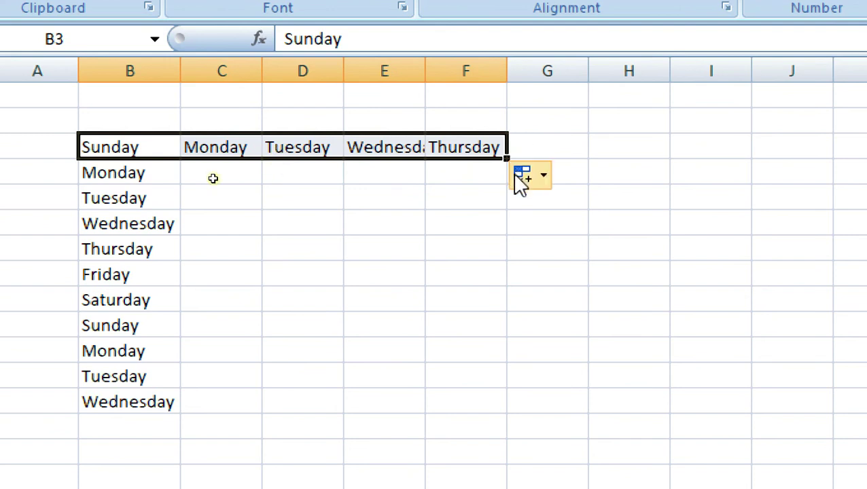
pyautogui.click(392, 199)
pyautogui.scroll(-4, 409, 252)
# - Enter january in C21 and jan in E21
pyautogui.scroll(-3, 305, 213)
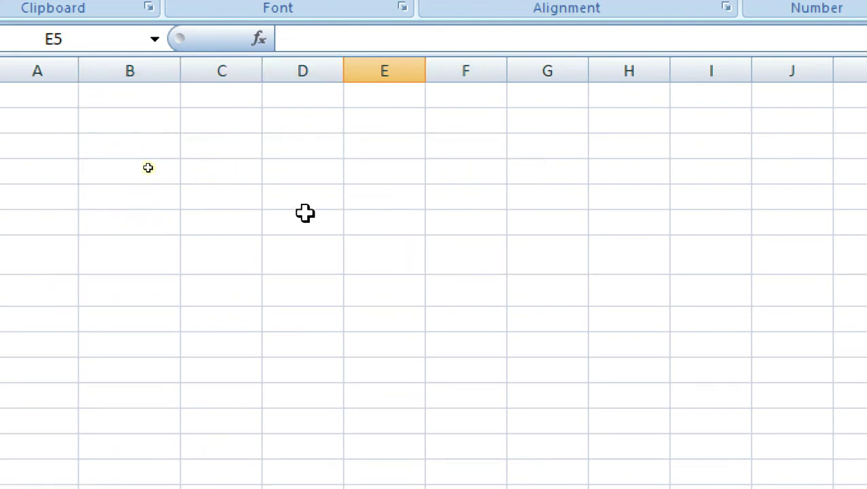
pyautogui.click(230, 146)
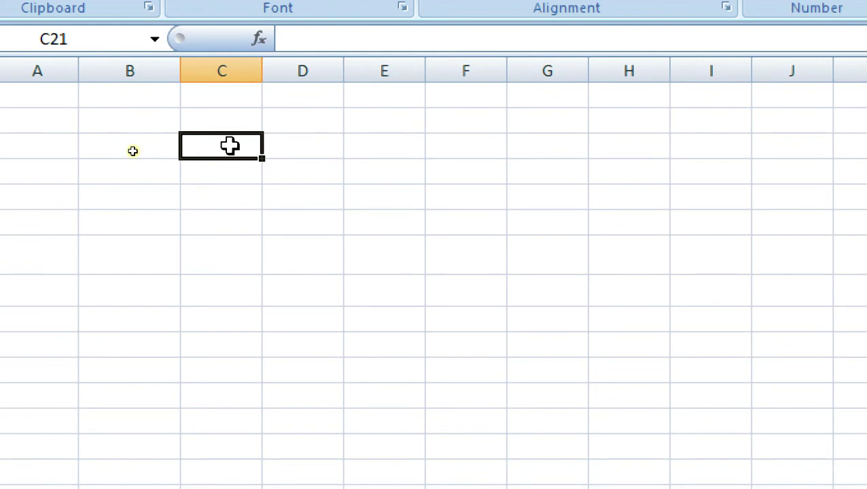
pyautogui.write('january')
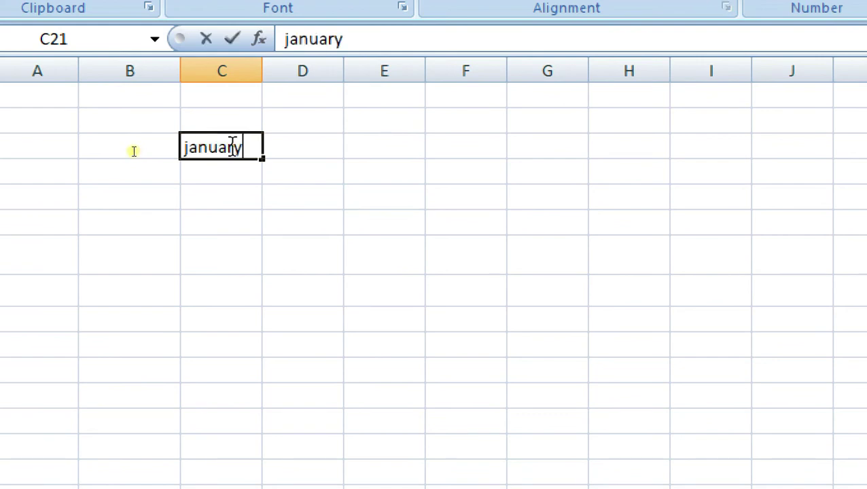
pyautogui.press('Return')
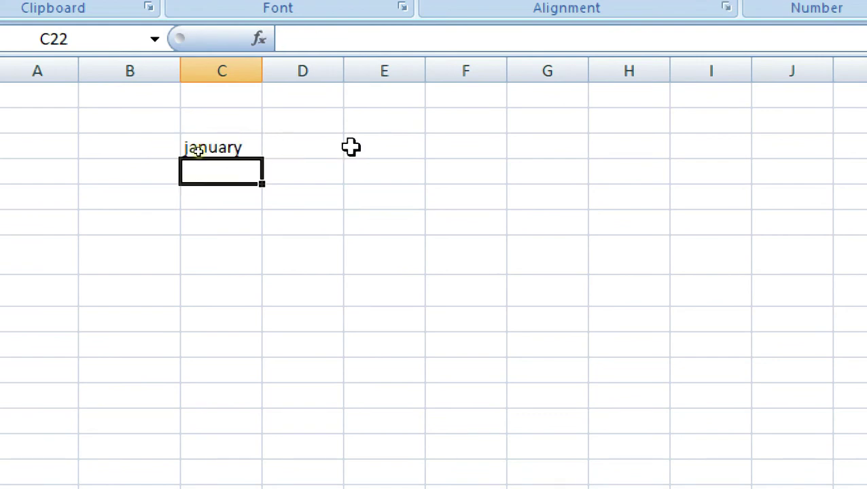
pyautogui.click(378, 146)
pyautogui.write('jan')
pyautogui.press('Return')
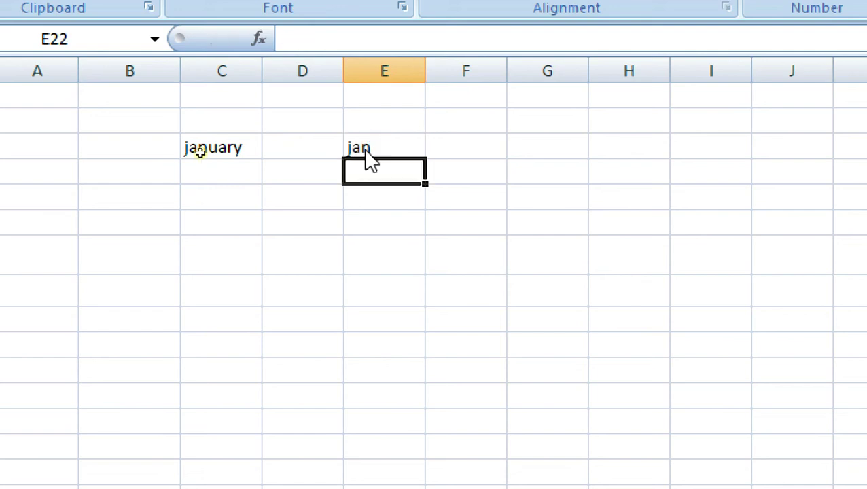
# - Fill january to october down C21:C30 and jan to oct down E21:E30
pyautogui.click(219, 148)
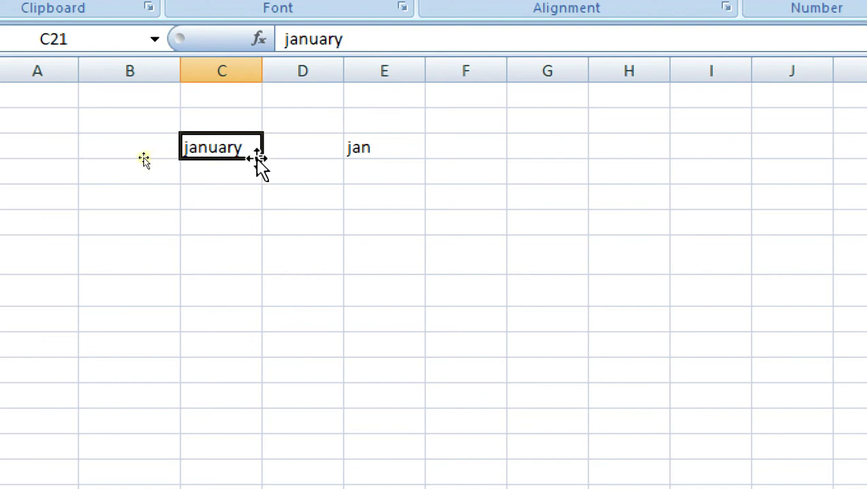
pyautogui.moveTo(262, 159); pyautogui.dragTo(259, 412)
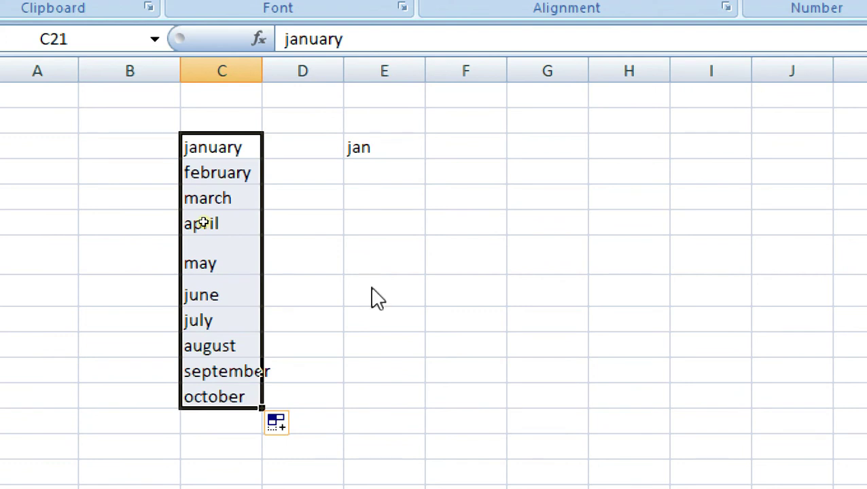
pyautogui.click(367, 155)
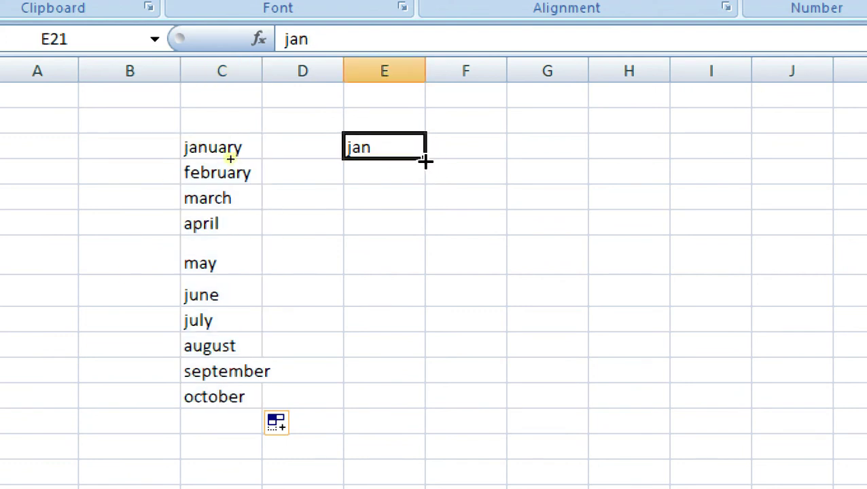
pyautogui.moveTo(425, 160); pyautogui.dragTo(425, 409)
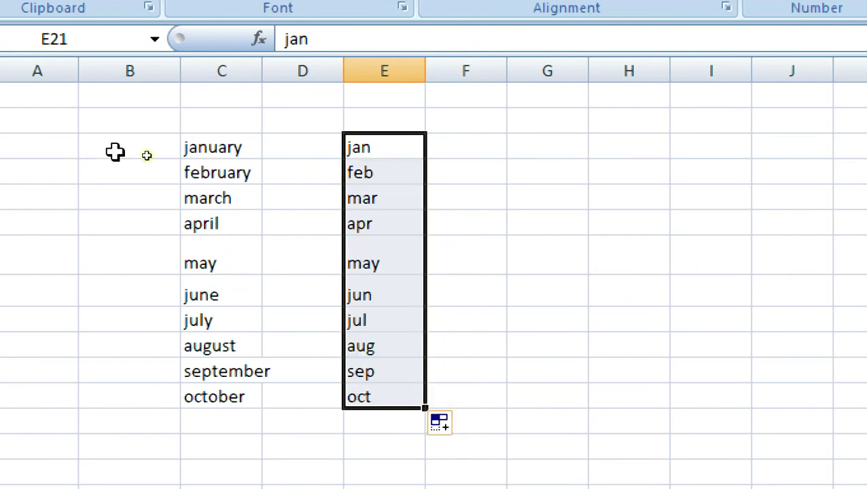
pyautogui.click(637, 286)
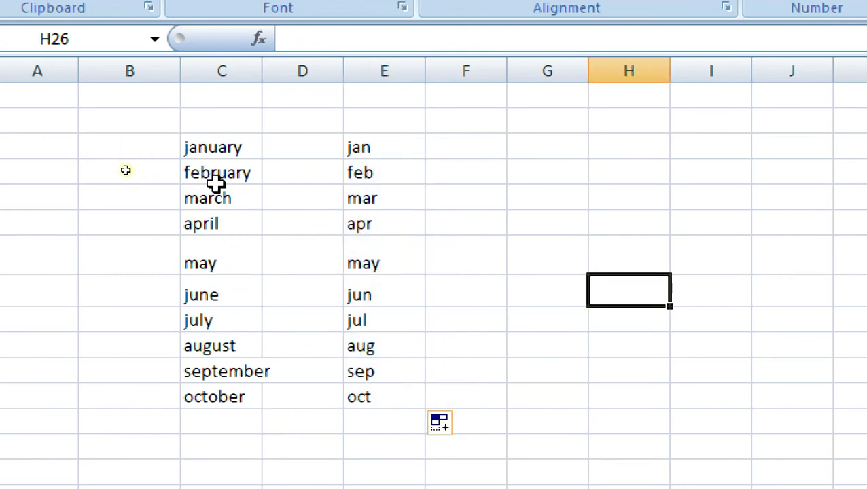
pyautogui.click(216, 178)
pyautogui.click(370, 174)
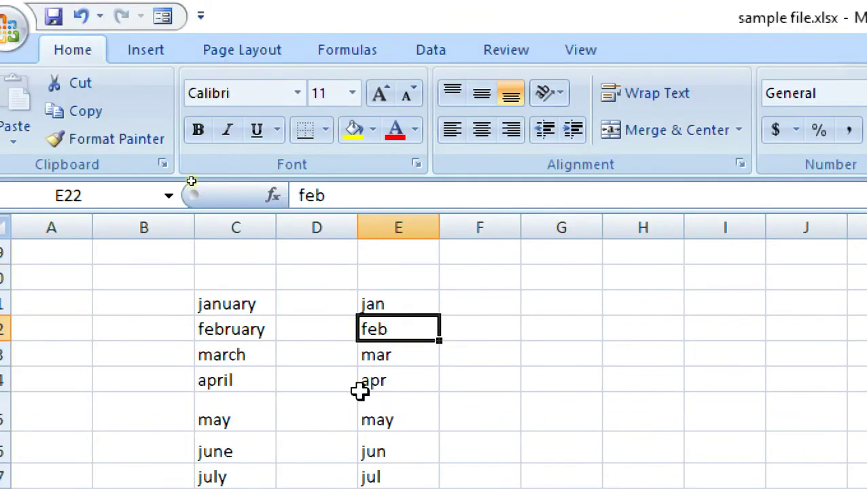
pyautogui.scroll(-5, 278, 325)
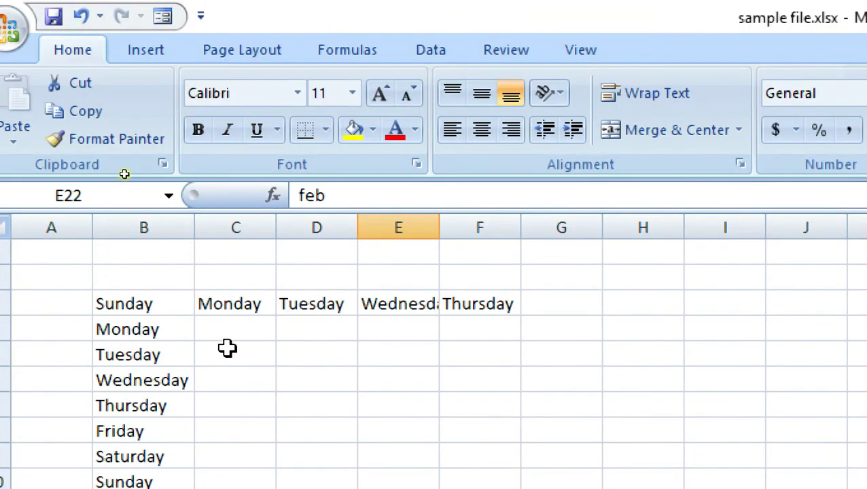
# - Enter sun in E5 and fill short day names sun through sat, then sun, down to E12
pyautogui.scroll(-1, 476, 326)
pyautogui.scroll(1, 408, 336)
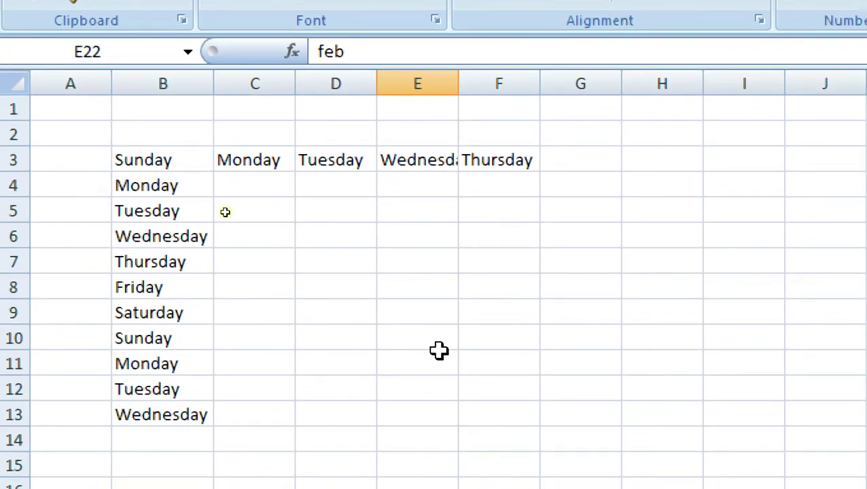
pyautogui.click(440, 210)
pyautogui.write('su')
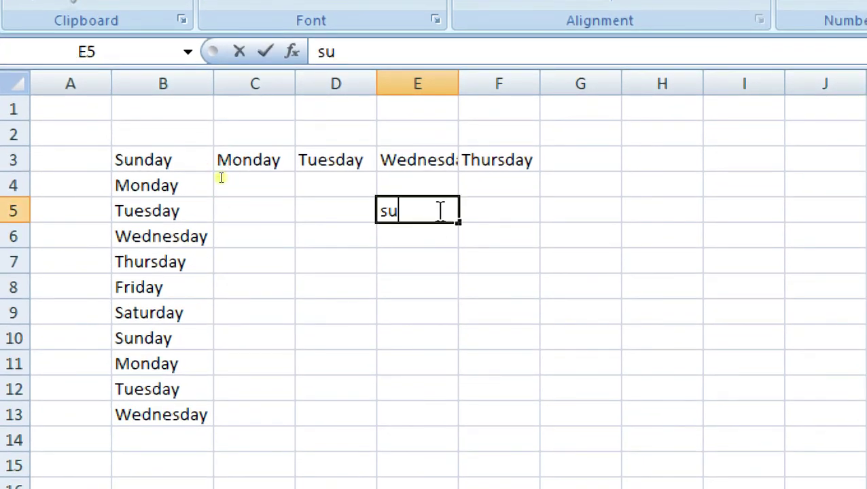
pyautogui.write('n')
pyautogui.press('Return')
pyautogui.click(439, 211)
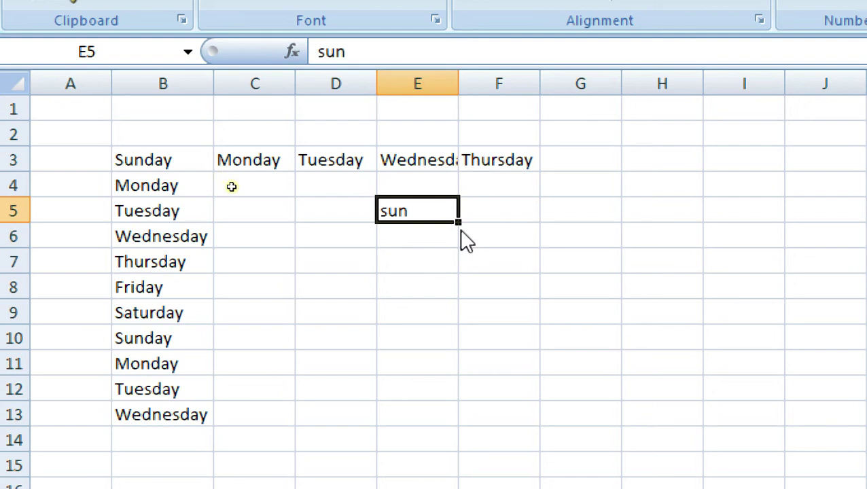
pyautogui.moveTo(459, 222); pyautogui.dragTo(469, 402)
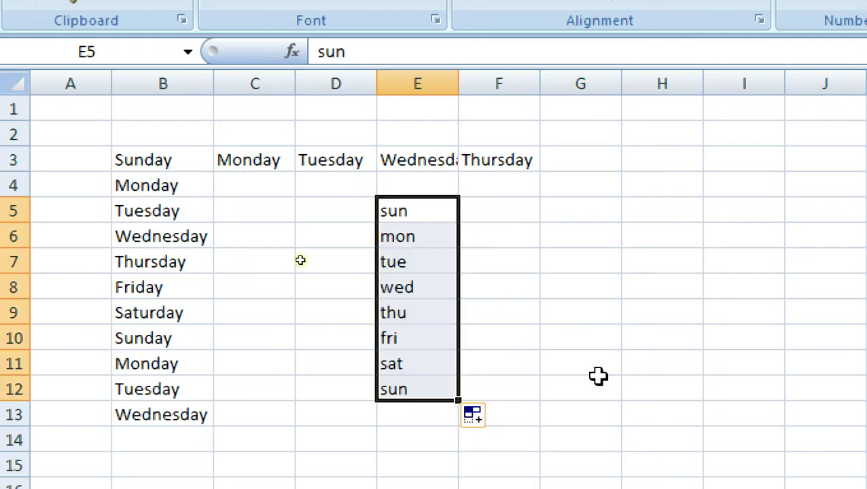
pyautogui.click(598, 378)
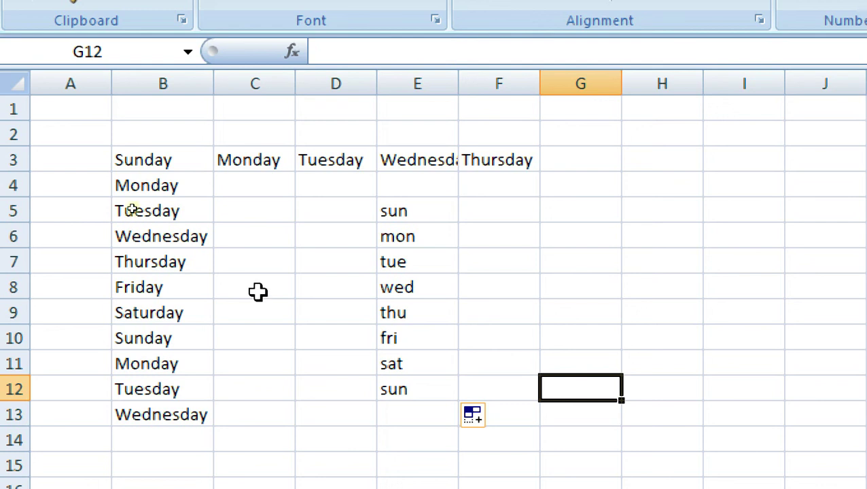
# - Enter 1 in D33 and copy it down through D42
pyautogui.scroll(-5, 257, 271)
pyautogui.scroll(-4, 281, 280)
pyautogui.scroll(-1, 300, 266)
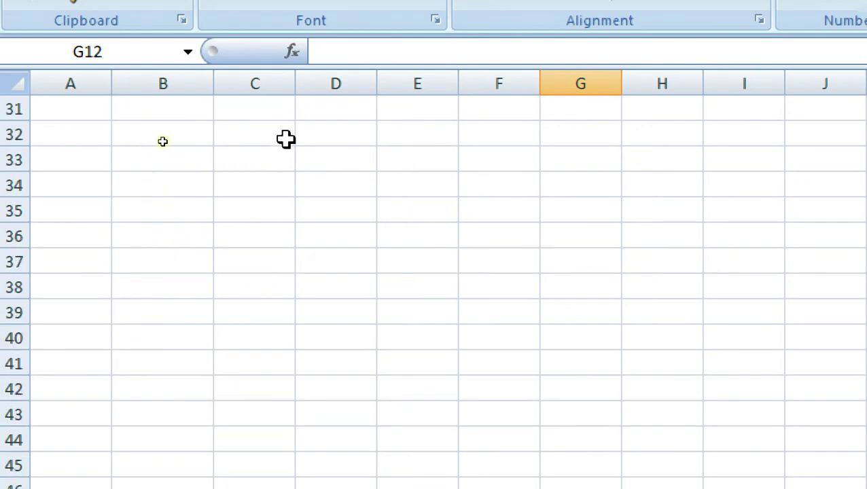
pyautogui.click(345, 157)
pyautogui.write('1')
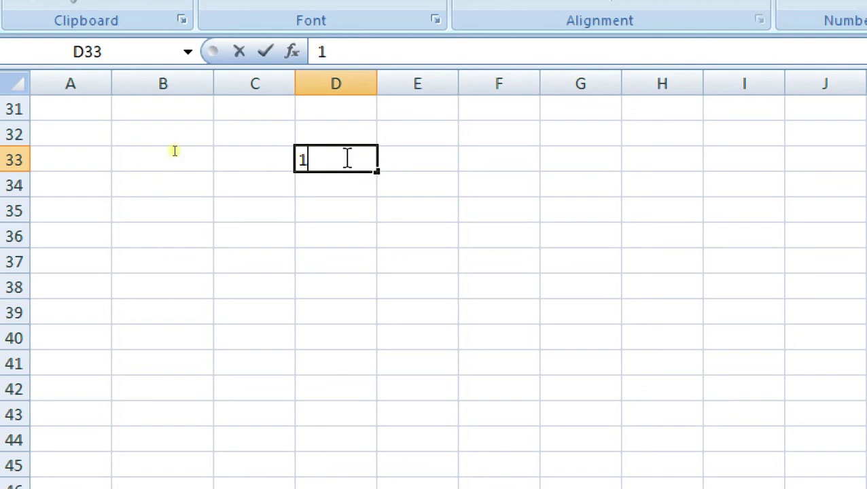
pyautogui.press('Return')
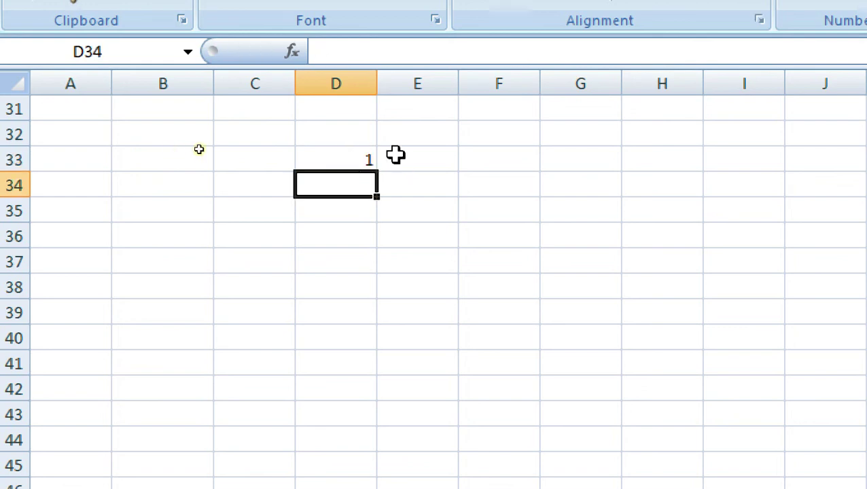
pyautogui.click(357, 163)
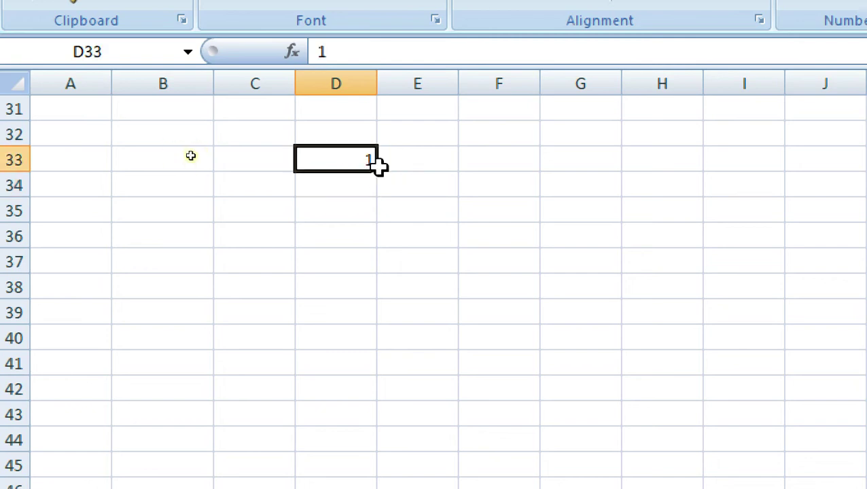
pyautogui.moveTo(378, 172); pyautogui.dragTo(382, 396)
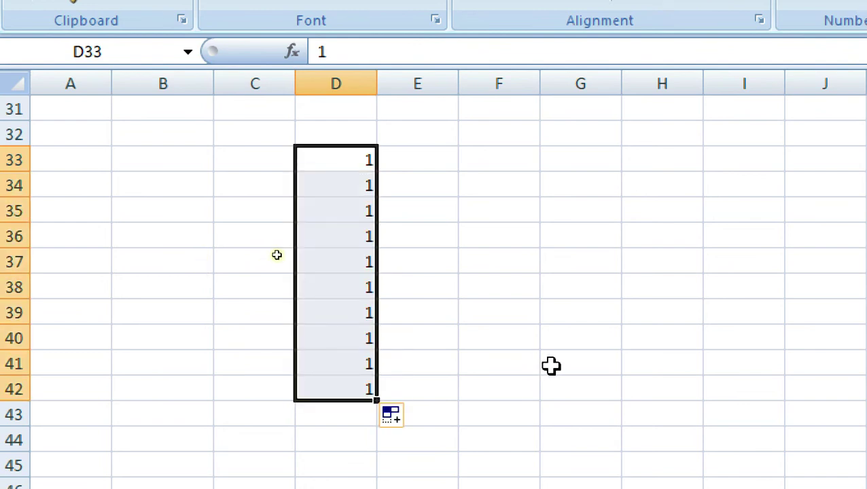
# - Enter 1 in F33 and 2 in F34 as the start of a series
pyautogui.click(514, 155)
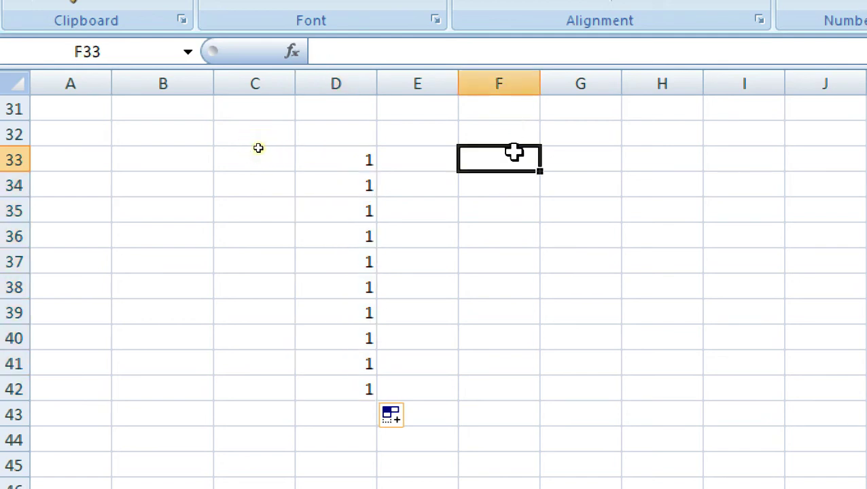
pyautogui.write('1')
pyautogui.press('Return')
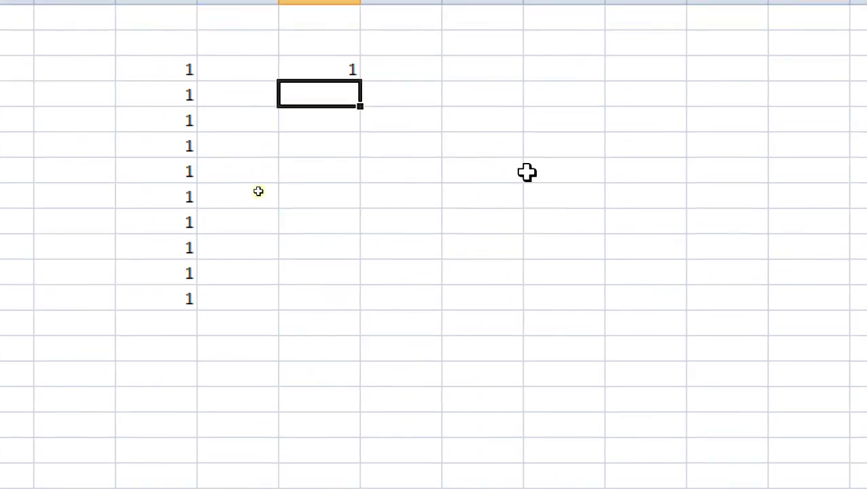
pyautogui.write('2')
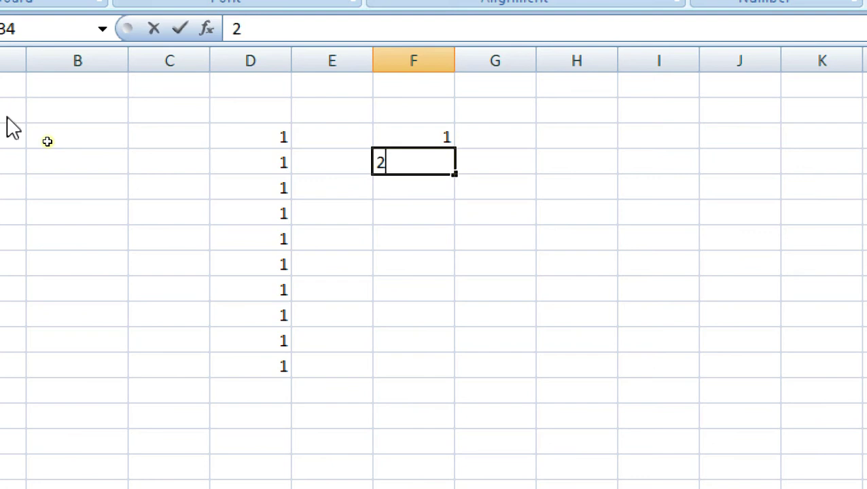
pyautogui.press('Return')
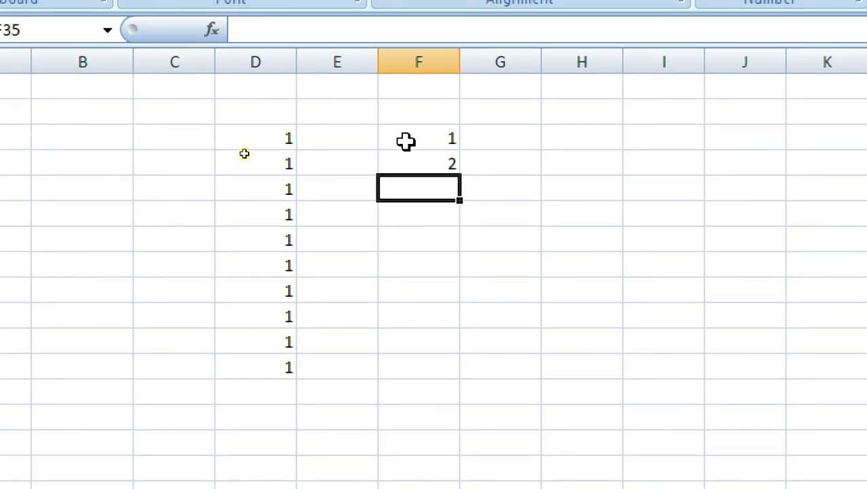
# - Fill the 1, 2 pattern down to F42 so the column counts 1 to 10
pyautogui.moveTo(402, 139); pyautogui.dragTo(404, 162)
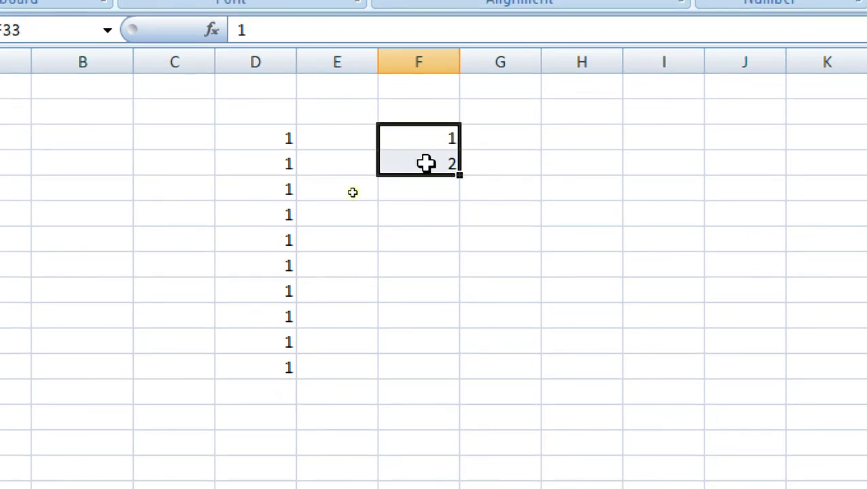
pyautogui.click(627, 216)
pyautogui.moveTo(406, 140); pyautogui.dragTo(411, 167)
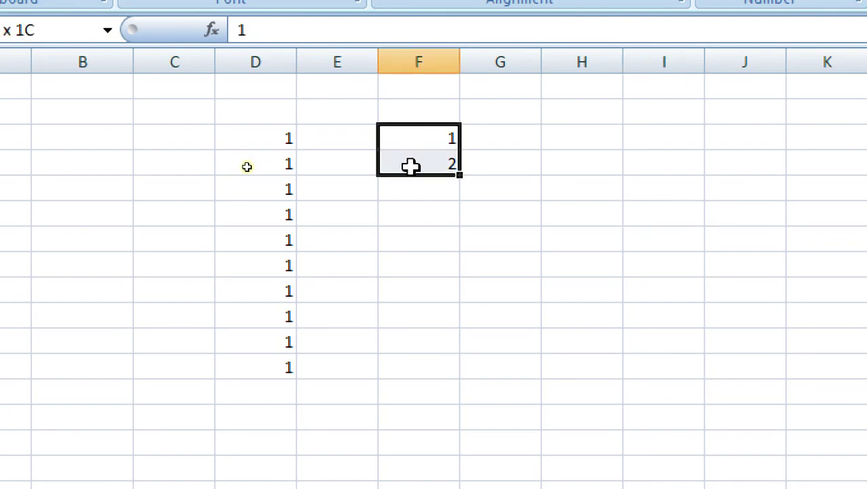
pyautogui.click(499, 160)
pyautogui.moveTo(406, 135); pyautogui.dragTo(416, 168)
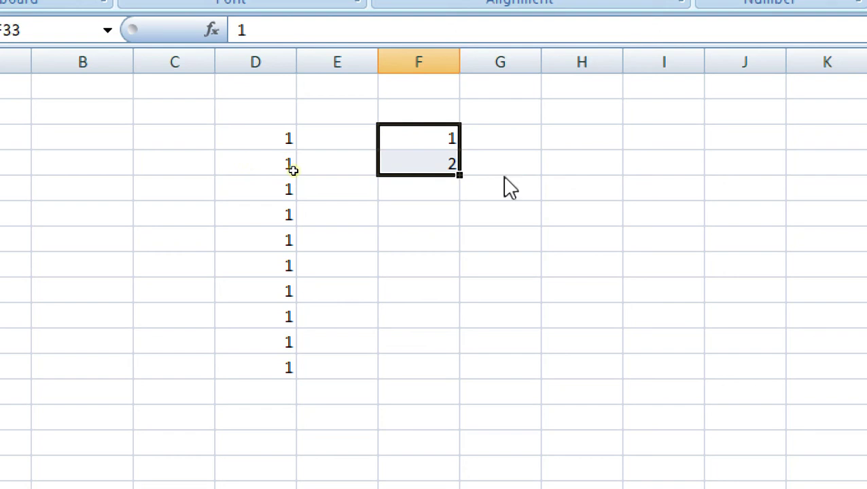
pyautogui.click(503, 187)
pyautogui.moveTo(403, 135); pyautogui.dragTo(401, 169)
pyautogui.moveTo(460, 177); pyautogui.dragTo(459, 391)
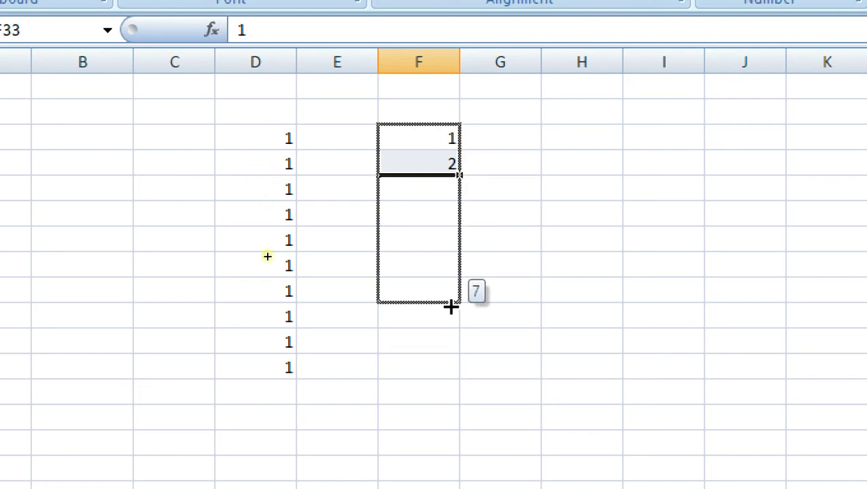
pyautogui.click(567, 350)
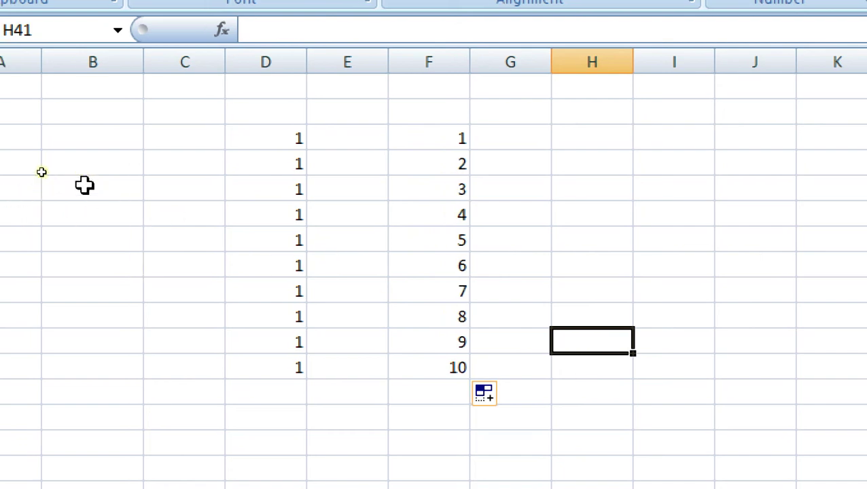
# - Enter 2 and 4 in C33:C34 and fill even numbers down to 20 in C42
pyautogui.click(163, 144)
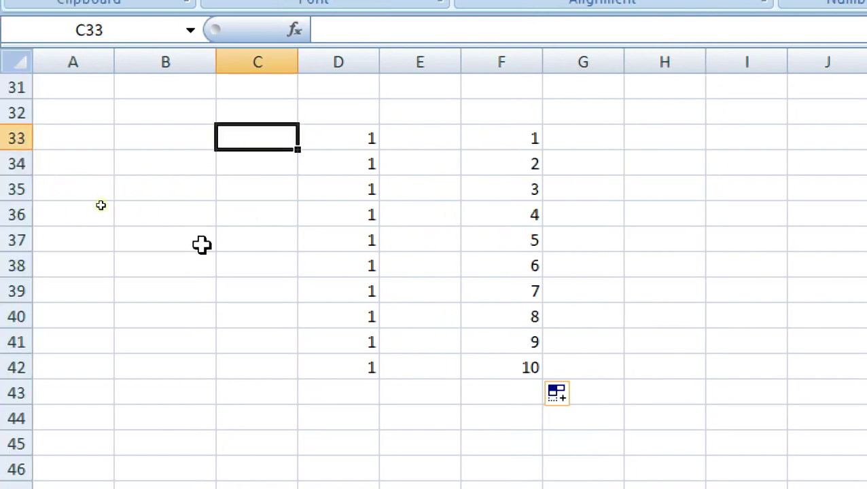
pyautogui.write('2')
pyautogui.press('Return')
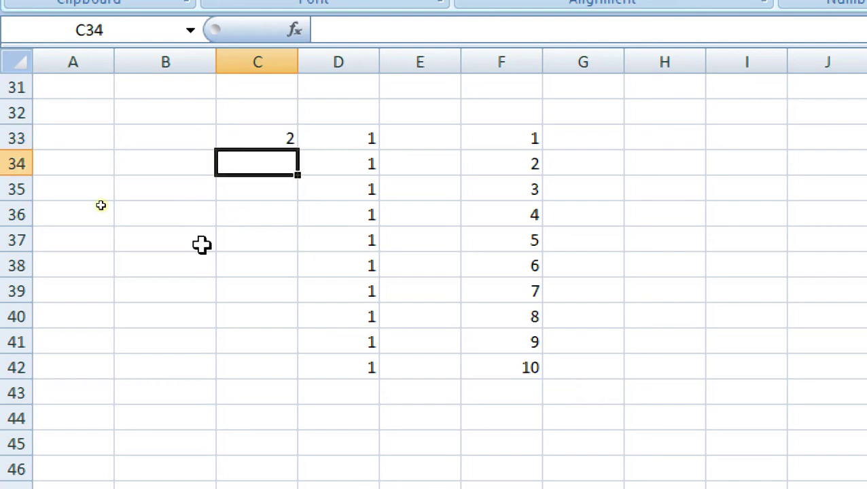
pyautogui.write('4')
pyautogui.press('Return')
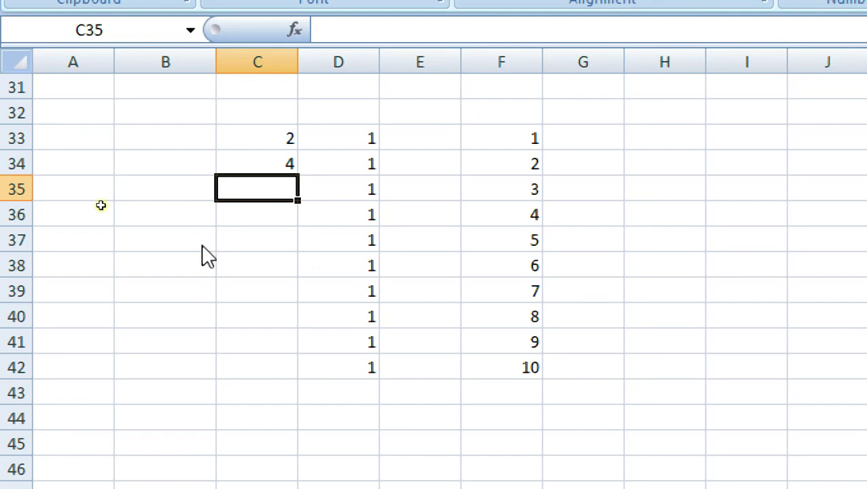
pyautogui.moveTo(250, 139); pyautogui.dragTo(284, 382)
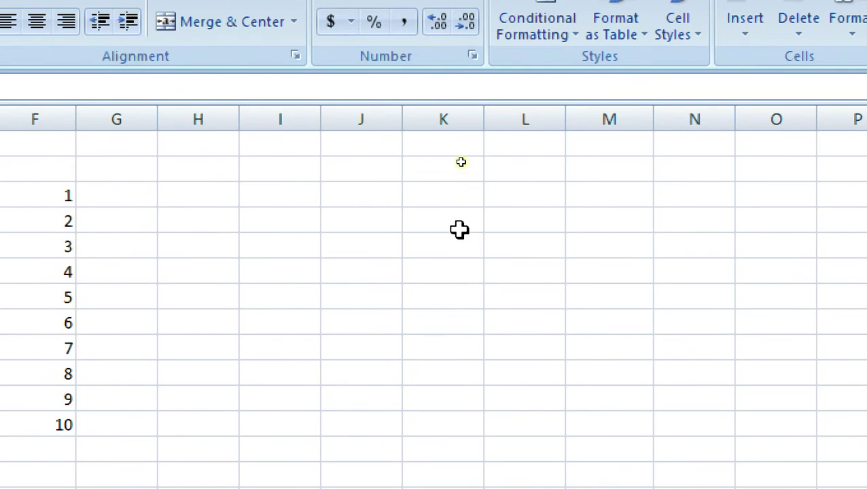
# - Fill column K with odd numbers 1 to 17, starting from 1 and 3
pyautogui.click(452, 194)
pyautogui.write('1')
pyautogui.press('Return')
pyautogui.write('3')
pyautogui.press('Return')
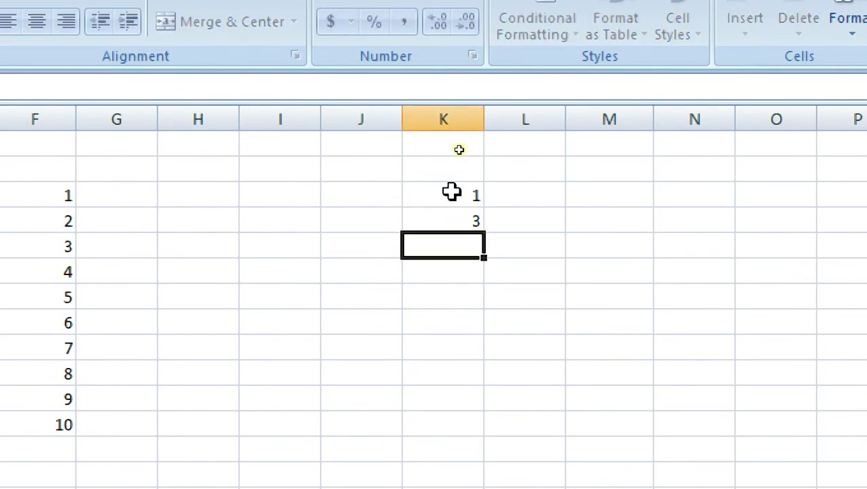
pyautogui.click(450, 195)
pyautogui.moveTo(450, 195); pyautogui.dragTo(487, 408)
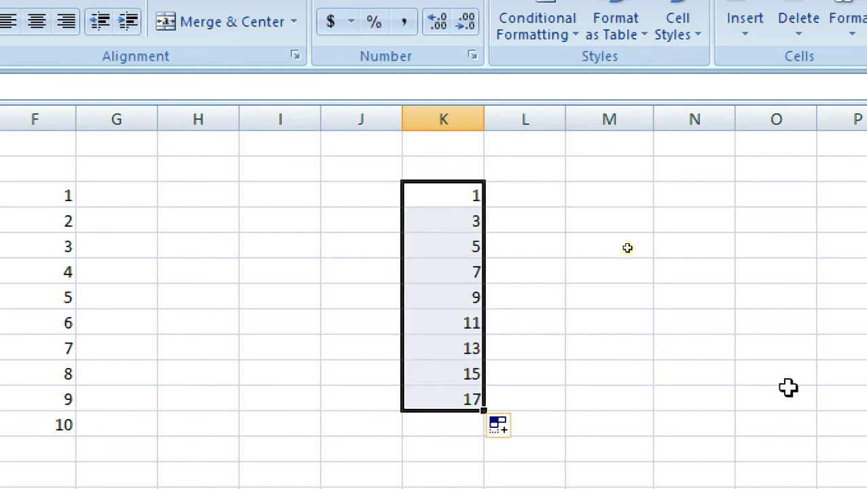
pyautogui.click(788, 387)
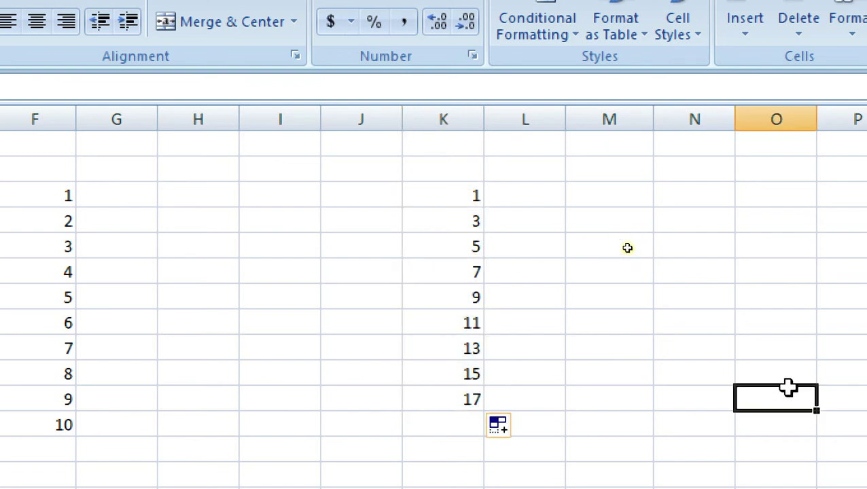
# - Fill I34:I41 with multiples of 17, from 17 and 34 up to 136
pyautogui.click(259, 215)
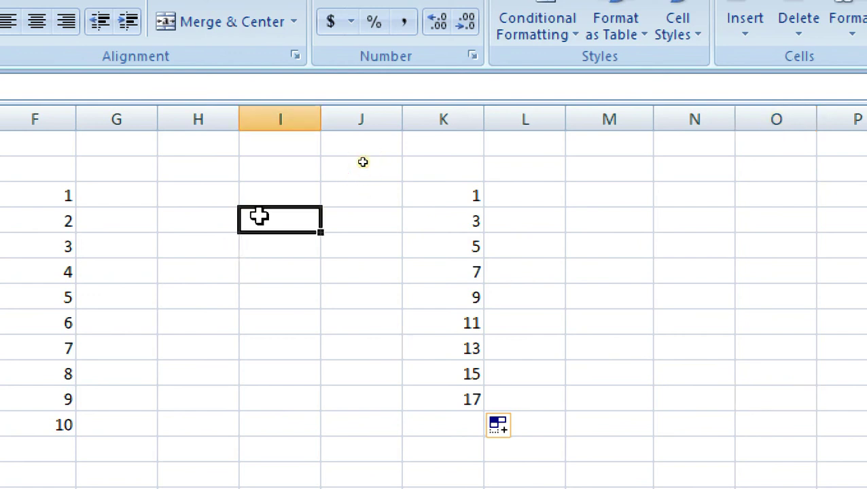
pyautogui.write('17')
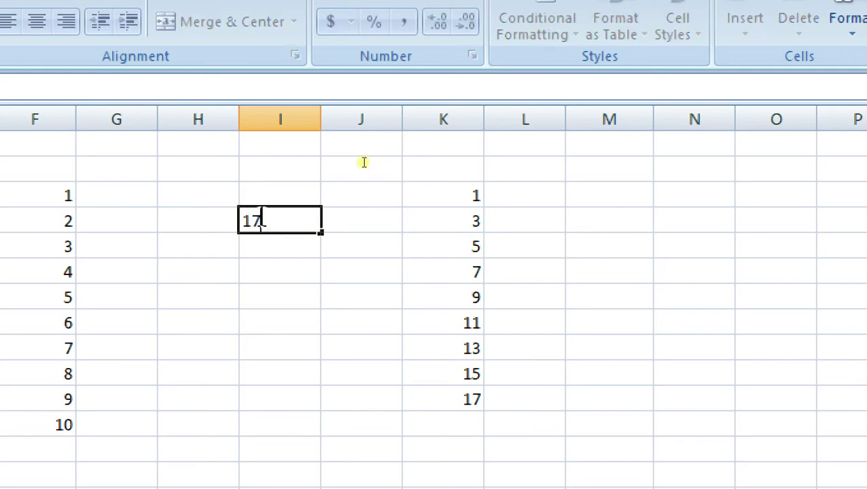
pyautogui.press('Return')
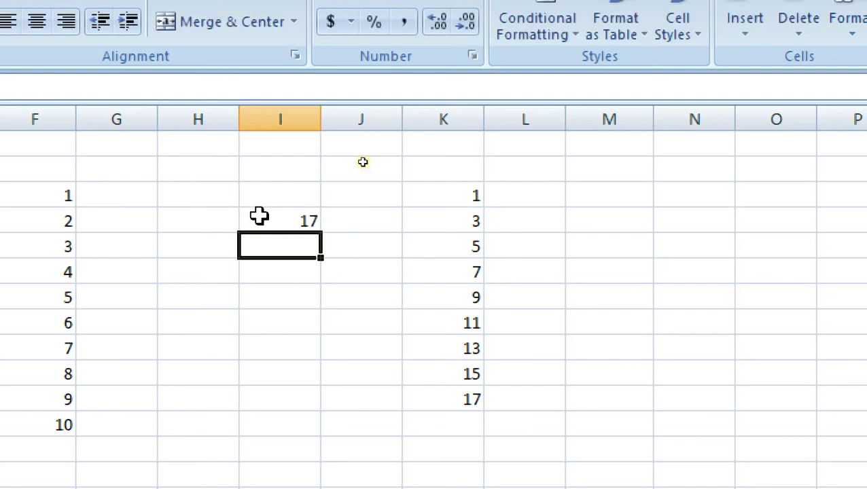
pyautogui.write('34')
pyautogui.press('Return')
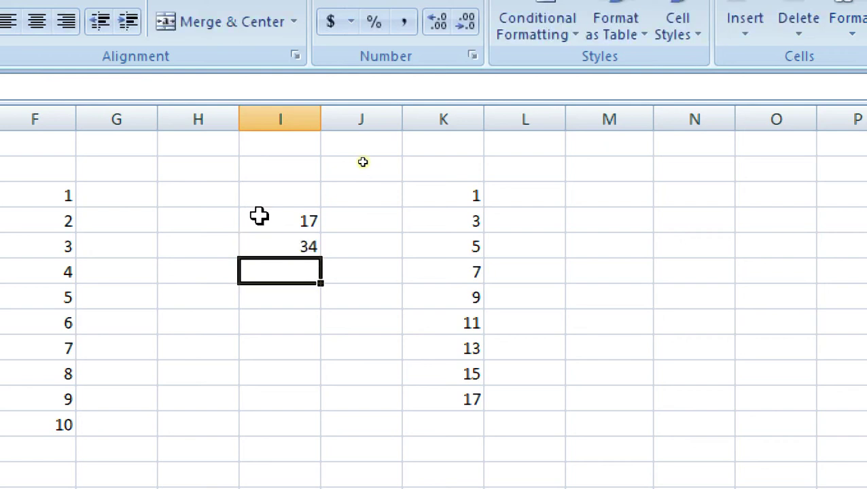
pyautogui.moveTo(256, 217); pyautogui.dragTo(274, 251)
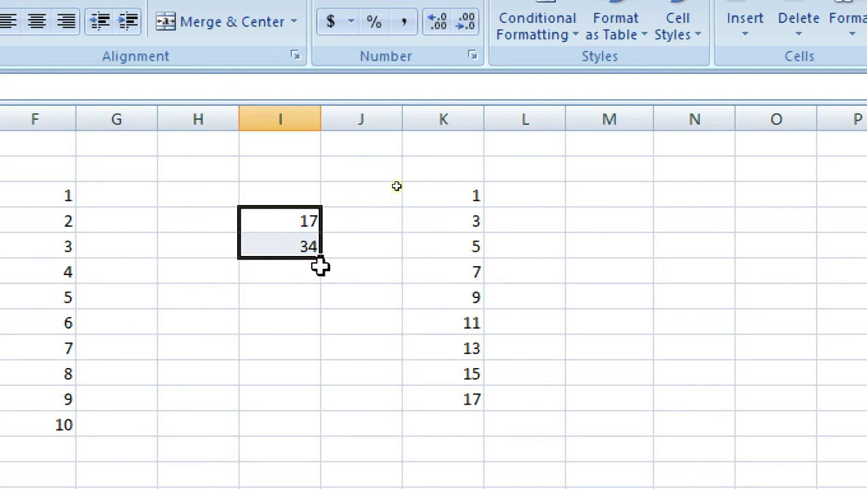
pyautogui.moveTo(320, 259); pyautogui.dragTo(315, 406)
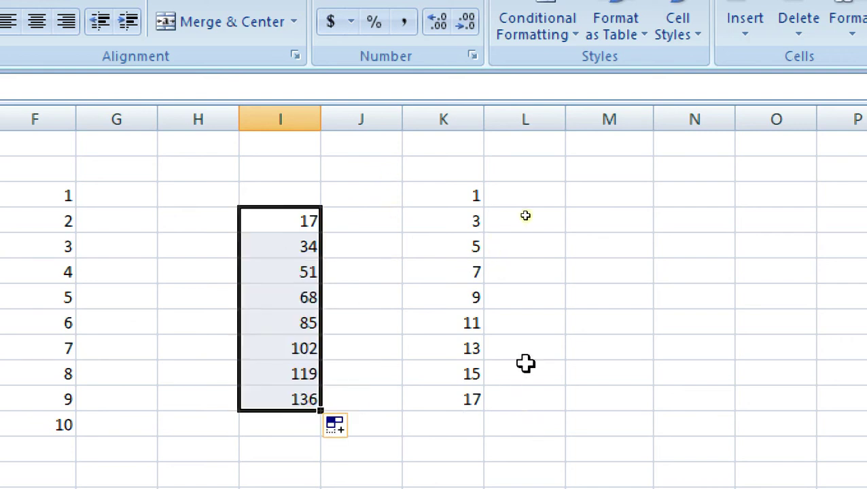
pyautogui.click(586, 322)
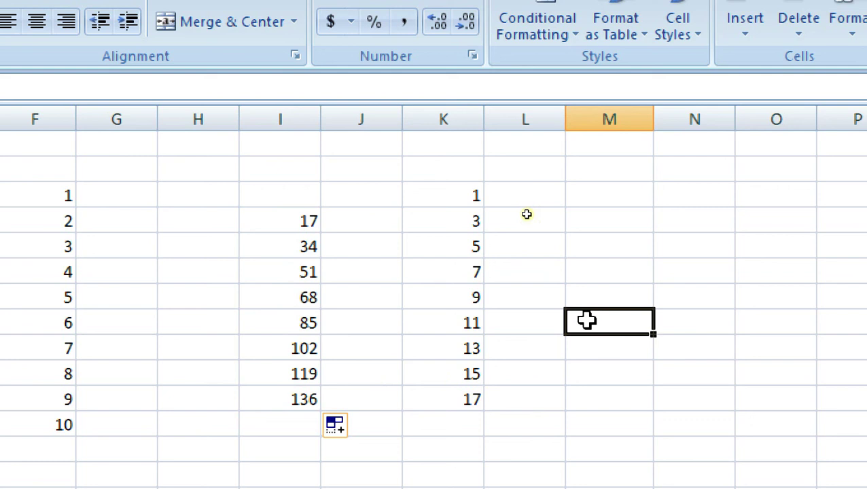
pyautogui.moveTo(470, 196); pyautogui.dragTo(449, 399)
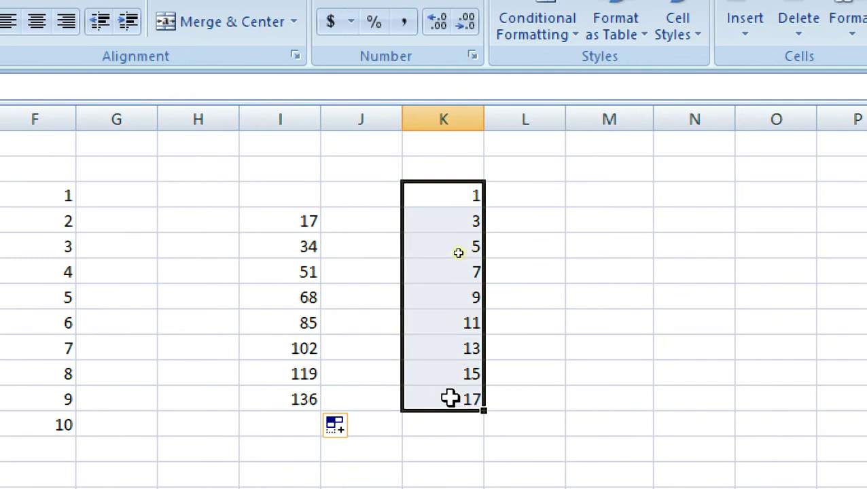
pyautogui.click(549, 348)
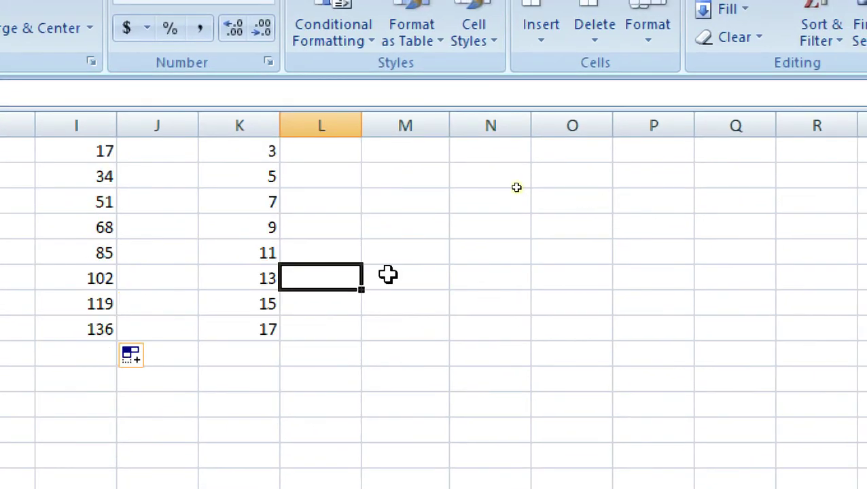
pyautogui.scroll(-5, 381, 272)
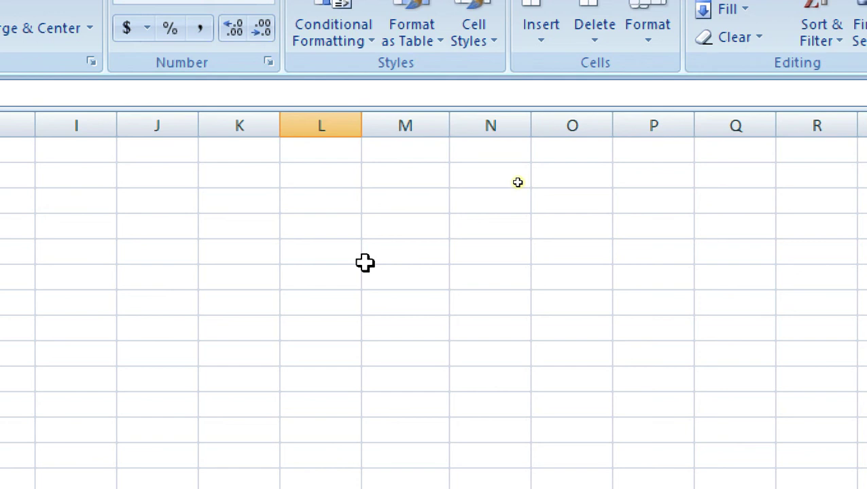
pyautogui.click(318, 204)
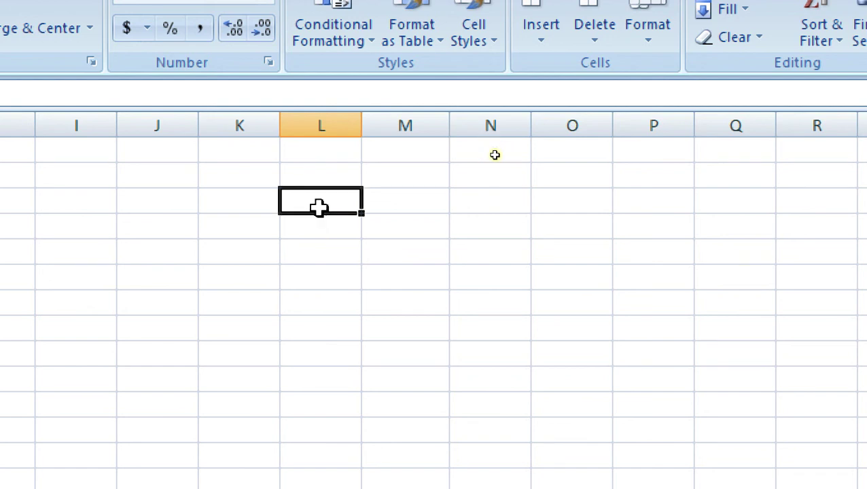
pyautogui.write('1')
pyautogui.press('Return')
pyautogui.write('5')
pyautogui.press('Return')
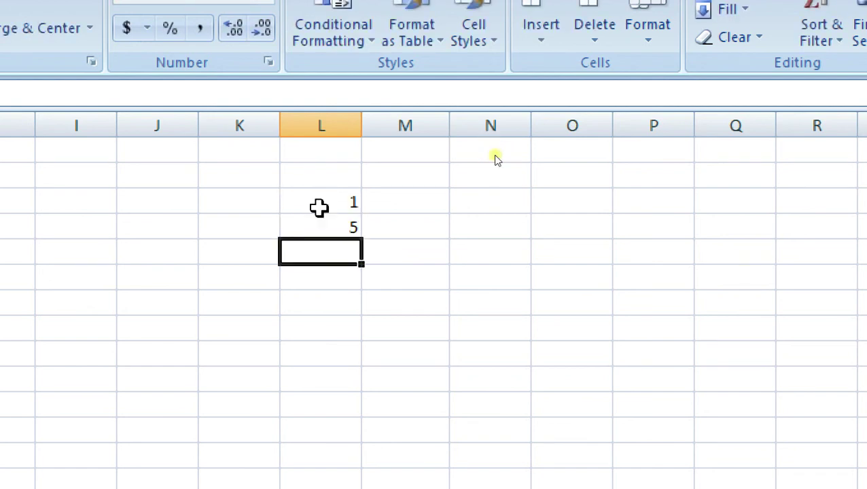
pyautogui.write('10')
pyautogui.press('Return')
pyautogui.write('2')
pyautogui.press('Return')
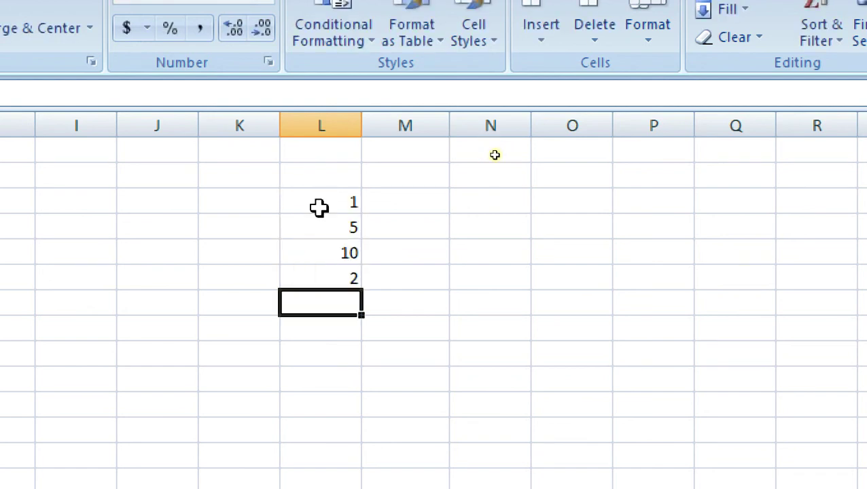
pyautogui.write('6')
pyautogui.press('Return')
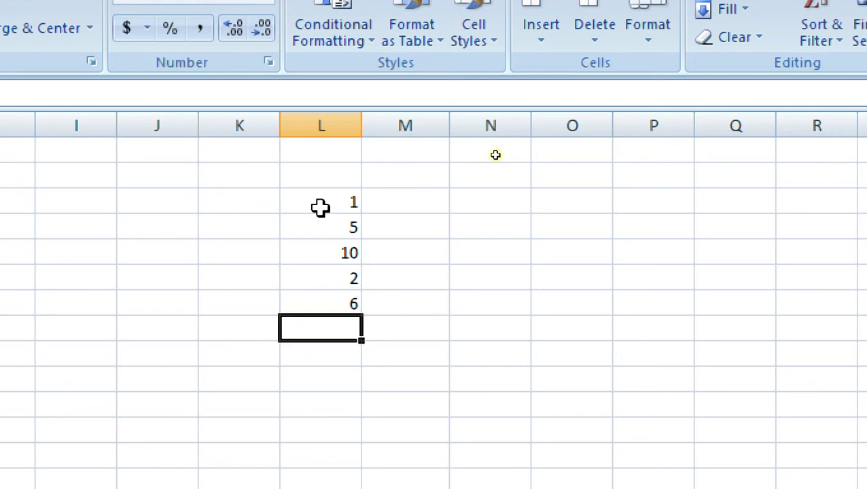
pyautogui.moveTo(317, 202); pyautogui.dragTo(336, 311)
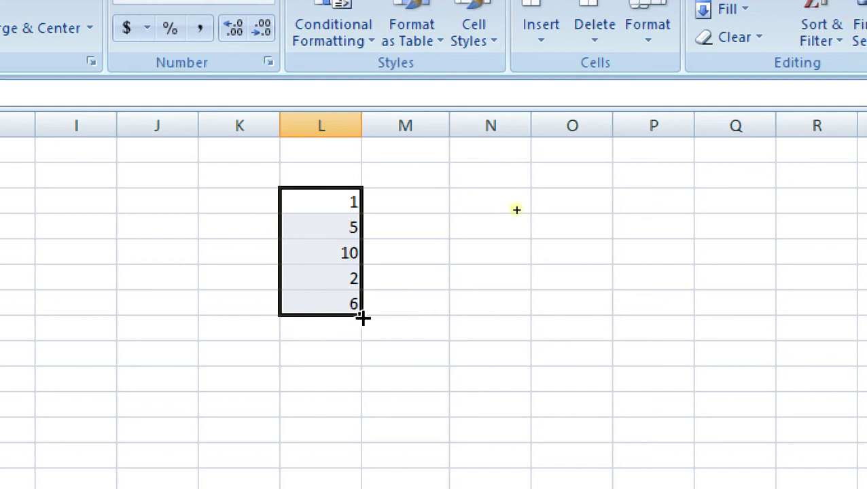
pyautogui.moveTo(363, 317); pyautogui.dragTo(363, 443)
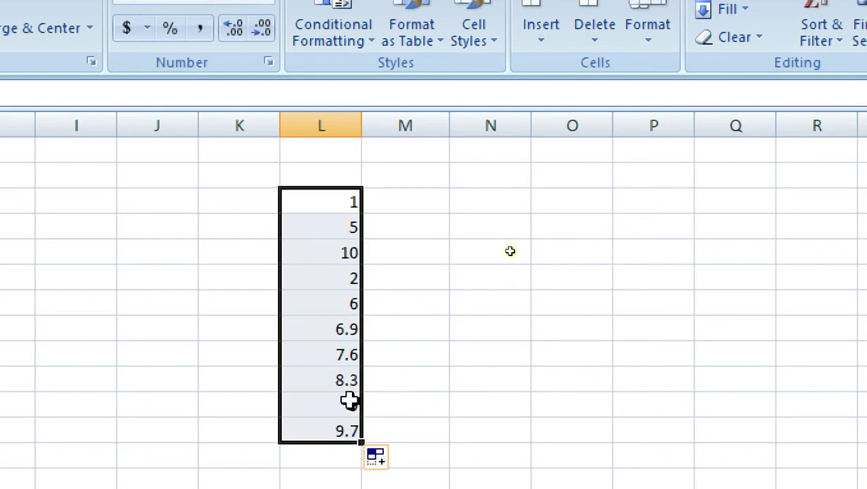
pyautogui.click(398, 328)
pyautogui.moveTo(331, 197); pyautogui.dragTo(330, 420)
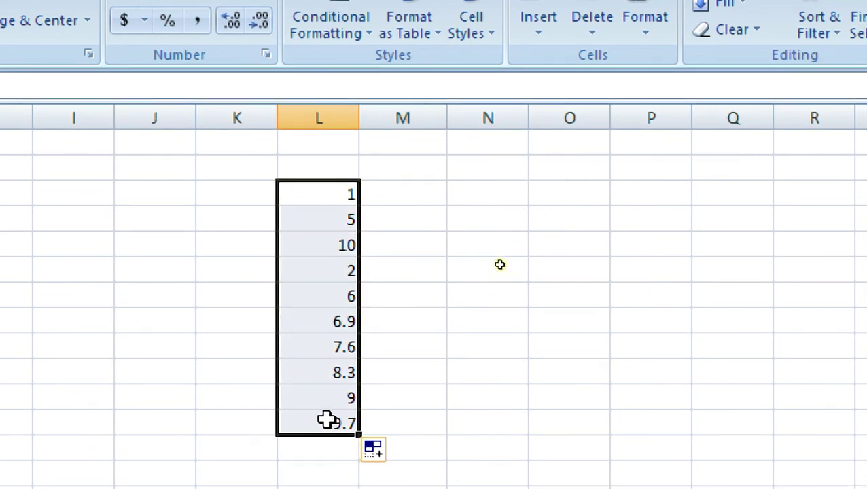
pyautogui.press('Delete')
pyautogui.scroll(3, 359, 293)
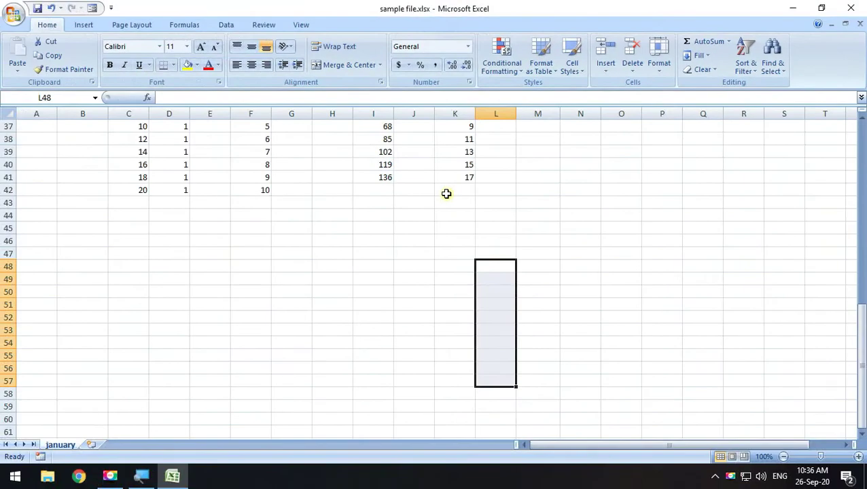
pyautogui.scroll(1, 294, 136)
pyautogui.scroll(6, 285, 152)
pyautogui.scroll(1, 285, 151)
pyautogui.scroll(4, 289, 157)
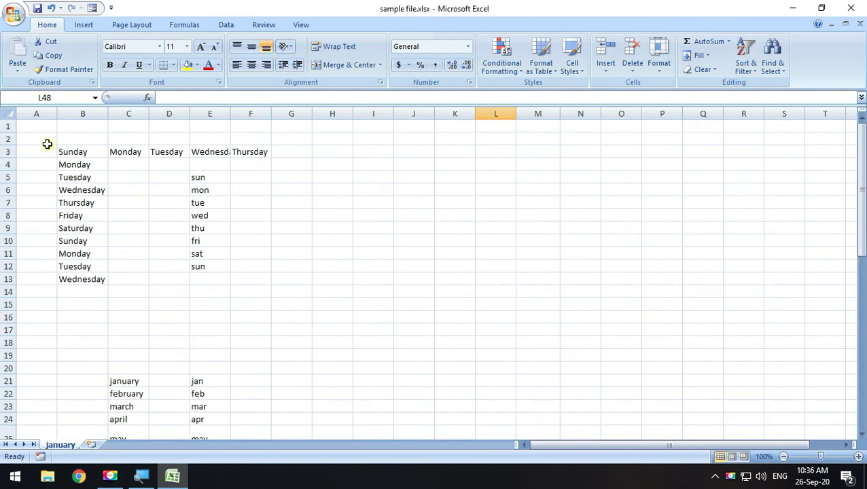
# - Restore the Excel window to a smaller size with Win+Down
pyautogui.moveTo(47, 144); pyautogui.dragTo(277, 305)
pyautogui.click(391, 256)
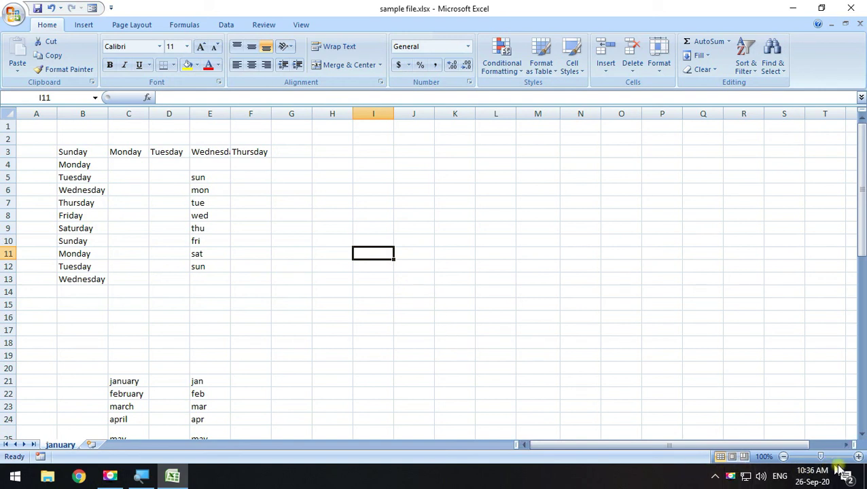
pyautogui.press('super+Down')
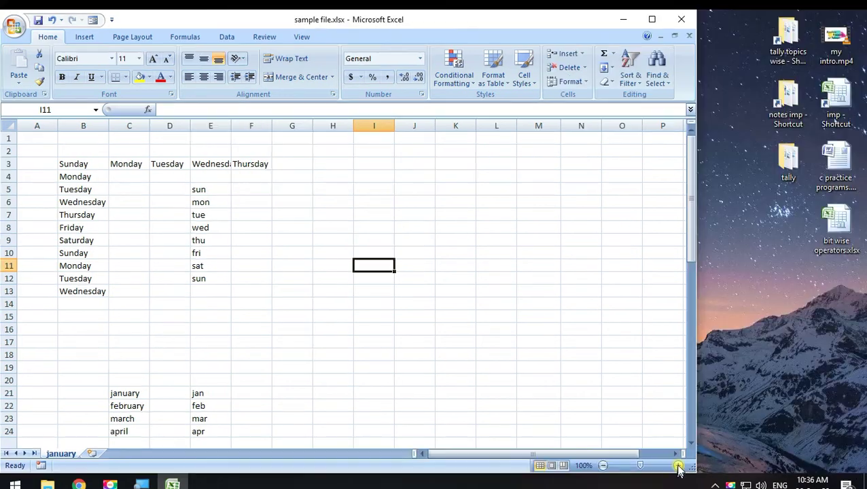
pyautogui.click(631, 394)
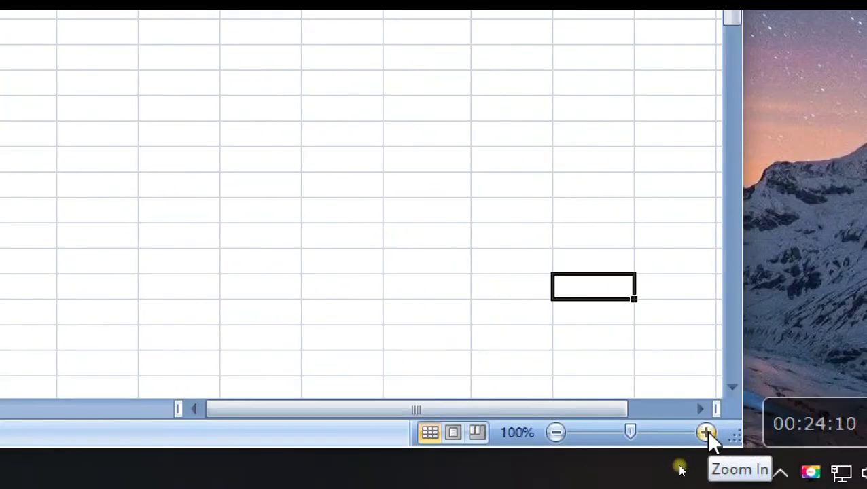
# - Adjust the status-bar zoom in and out, settling at 140%
pyautogui.click(707, 433)
pyautogui.click(707, 432)
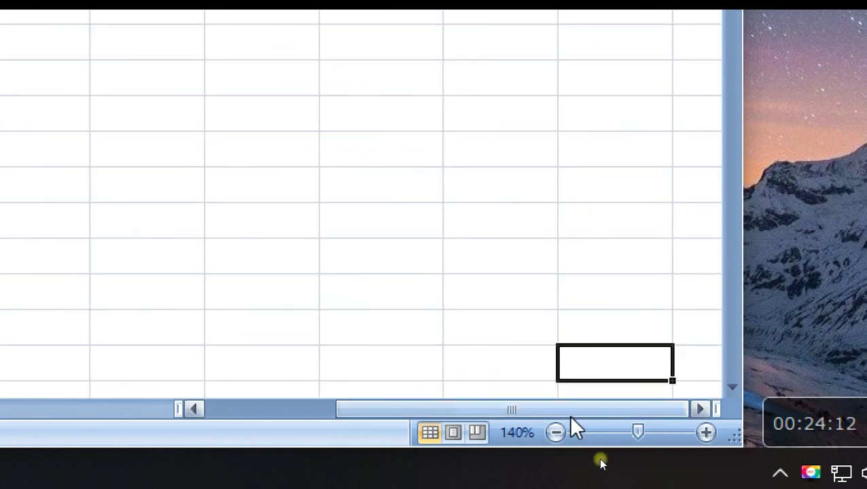
pyautogui.click(556, 433)
pyautogui.click(556, 433)
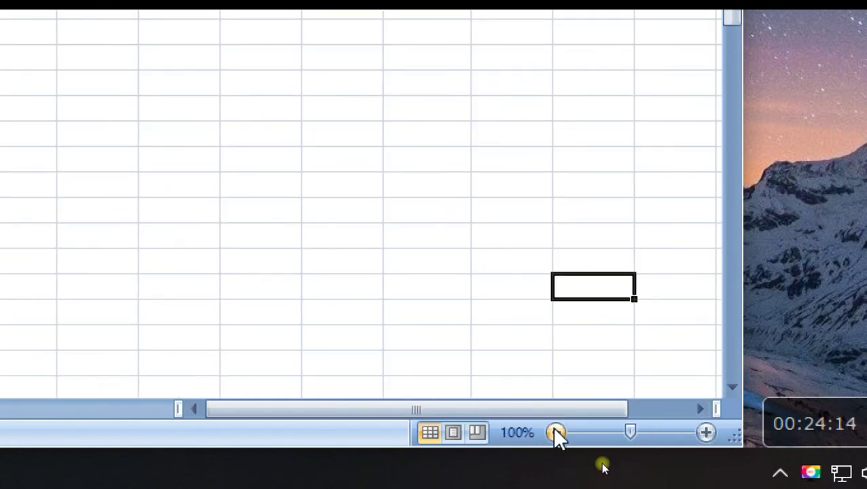
pyautogui.click(707, 433)
pyautogui.click(707, 433)
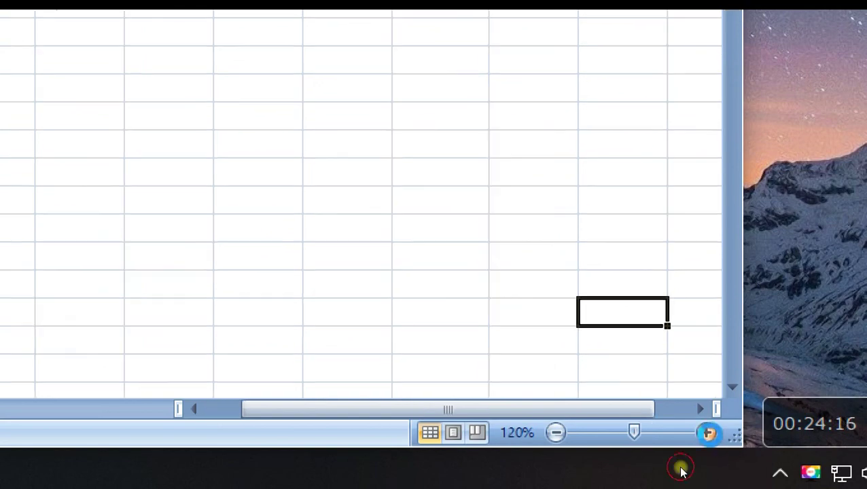
pyautogui.click(707, 433)
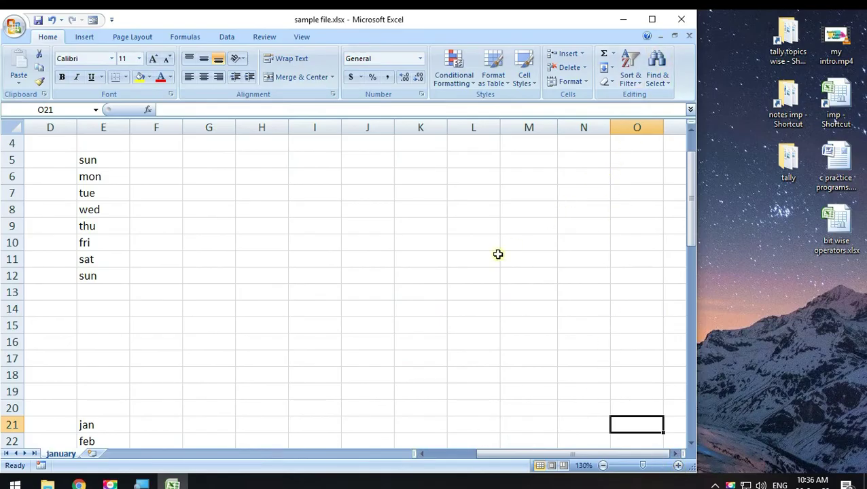
pyautogui.press('super')
pyautogui.press('super')
pyautogui.click(678, 466)
pyautogui.click(678, 465)
pyautogui.click(677, 465)
pyautogui.click(678, 466)
pyautogui.click(678, 465)
pyautogui.click(678, 466)
pyautogui.click(677, 466)
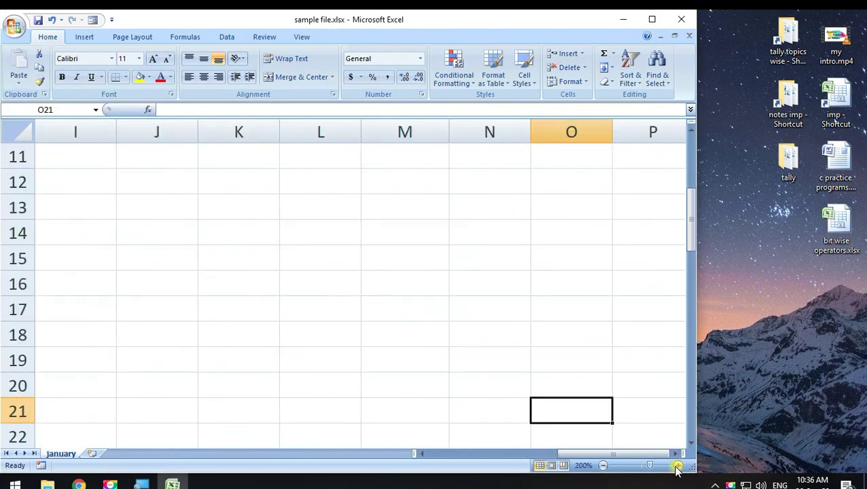
pyautogui.click(602, 466)
pyautogui.click(603, 465)
pyautogui.click(603, 465)
pyautogui.click(603, 465)
pyautogui.click(603, 465)
pyautogui.click(602, 466)
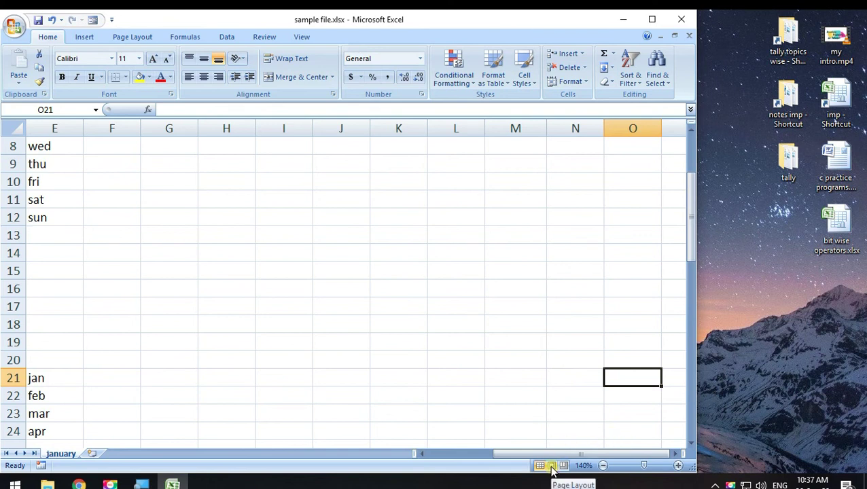
# - Try Page Layout and Page Break Preview, dismiss the welcome message, and return to Normal view
pyautogui.click(551, 467)
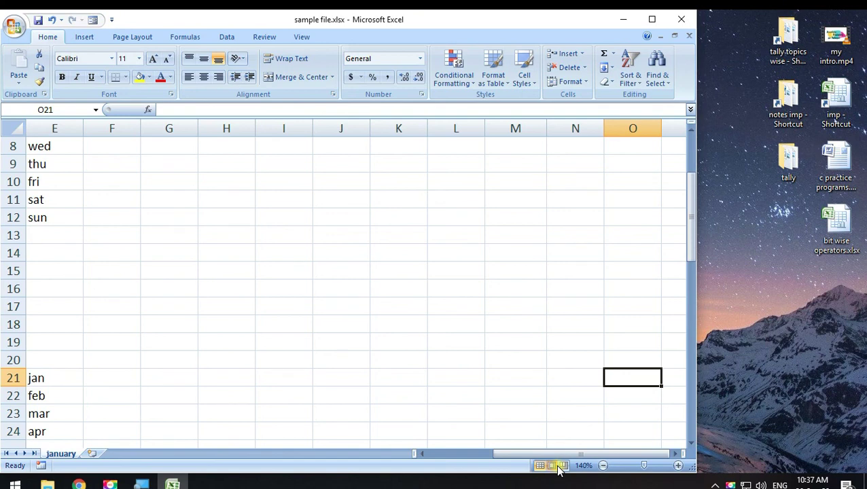
pyautogui.scroll(3, 173, 292)
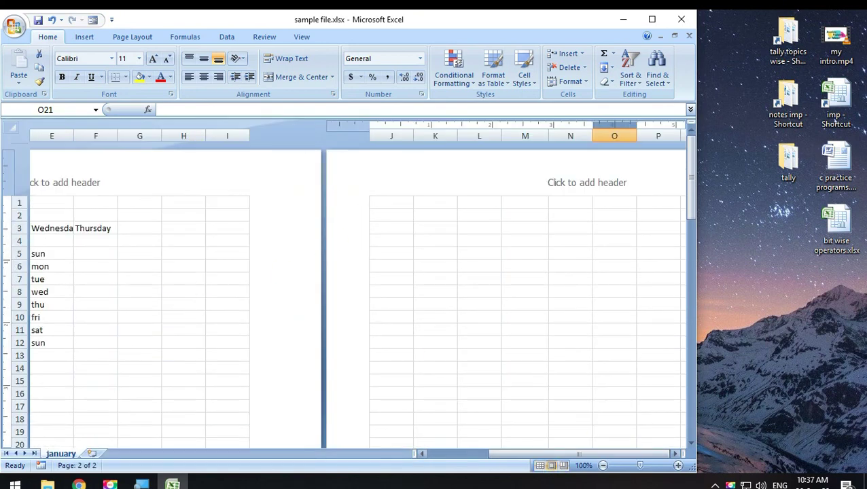
pyautogui.click(565, 468)
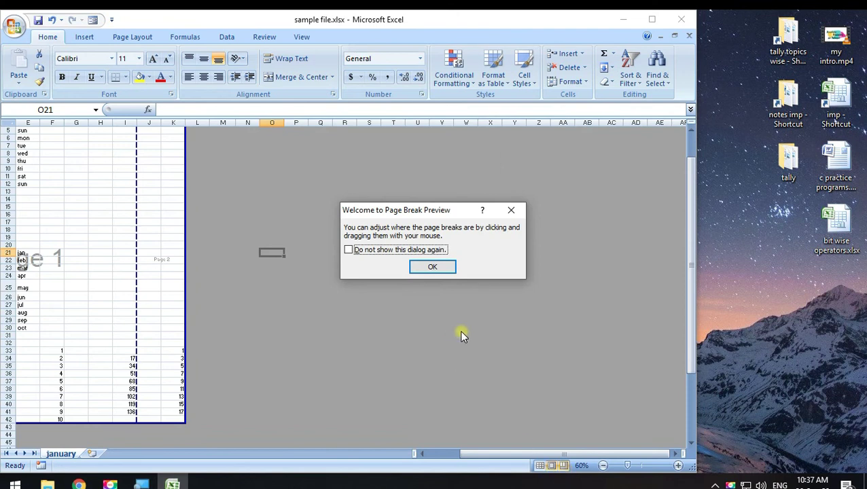
pyautogui.click(507, 212)
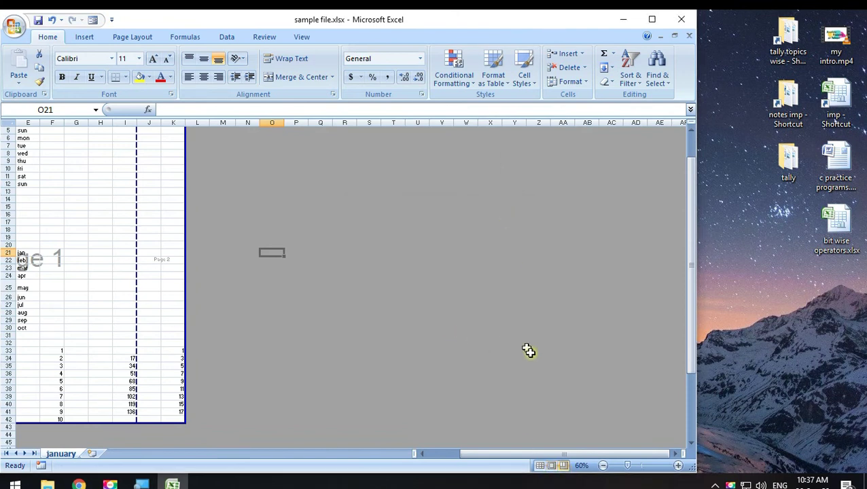
pyautogui.click(538, 466)
pyautogui.scroll(2, 343, 304)
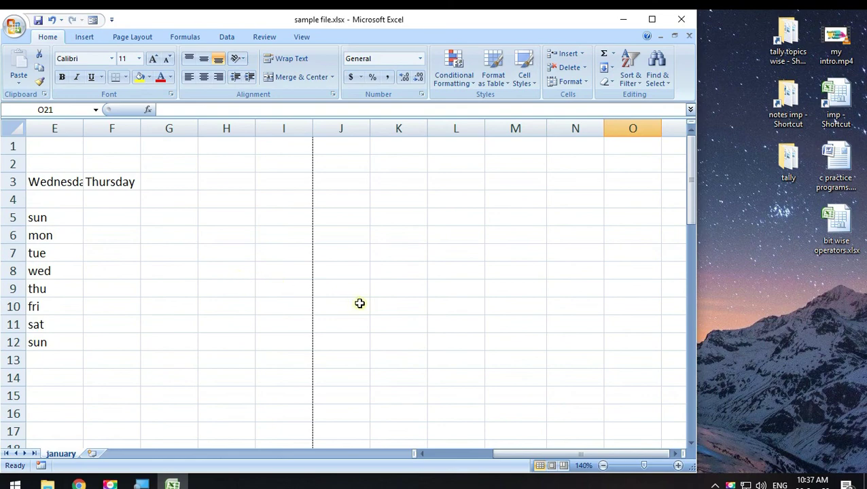
# - Maximize the window and scroll the sheet to see the dashed page-break lines
pyautogui.click(652, 19)
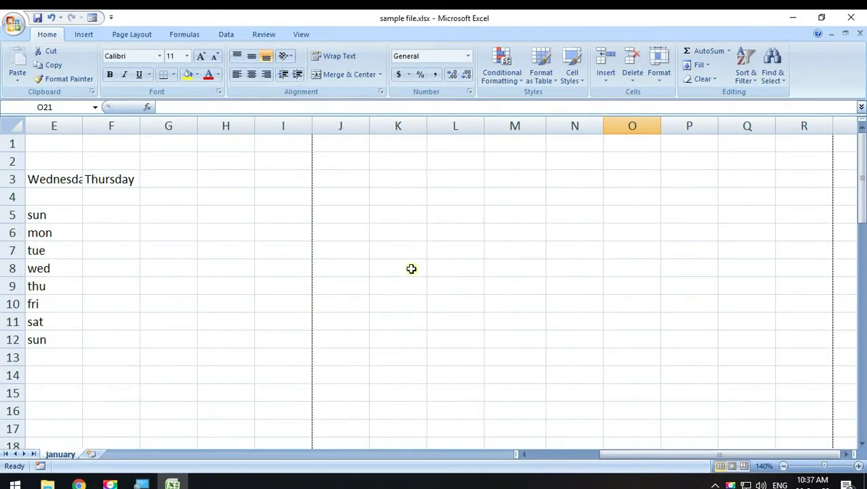
pyautogui.scroll(-5, 291, 314)
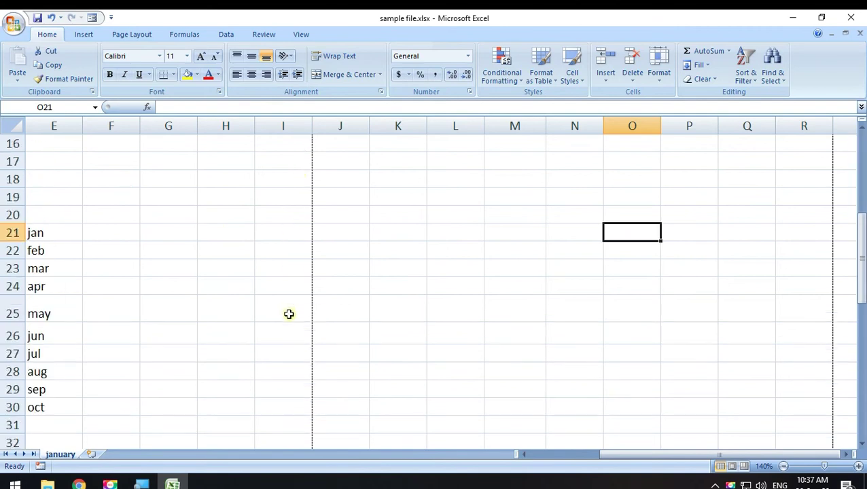
pyautogui.scroll(-4, 290, 314)
pyautogui.scroll(-5, 294, 317)
pyautogui.scroll(6, 297, 319)
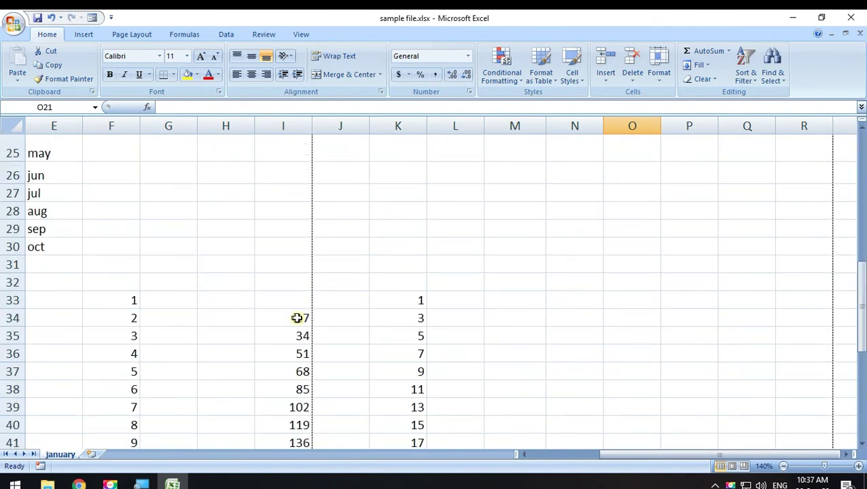
pyautogui.scroll(5, 326, 306)
pyautogui.scroll(3, 510, 252)
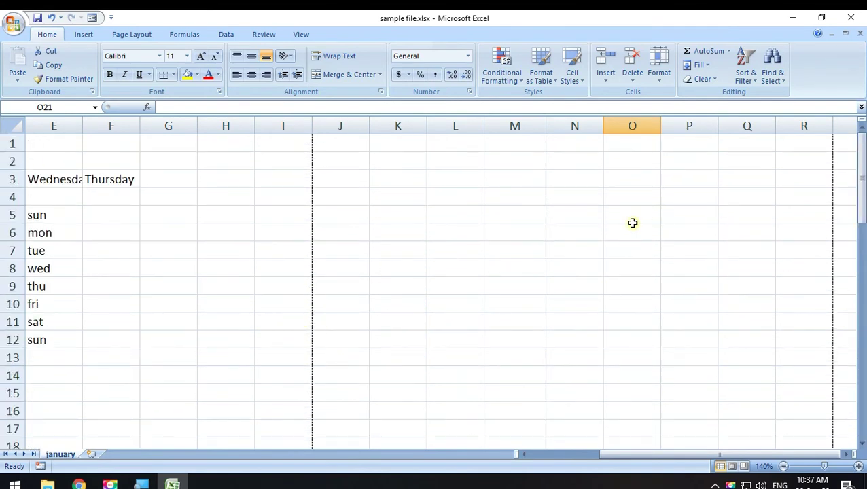
pyautogui.moveTo(699, 454); pyautogui.dragTo(500, 418)
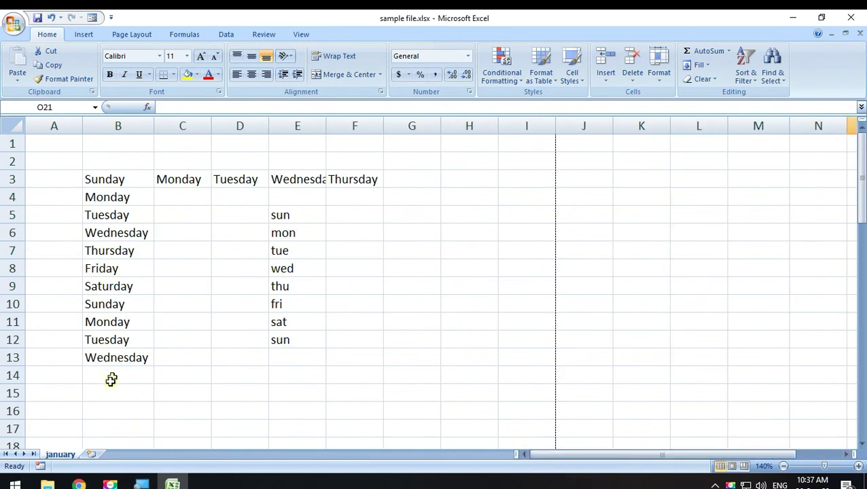
# - Add a new blank Sheet2 and hide its gridlines, then return to Home
pyautogui.click(91, 454)
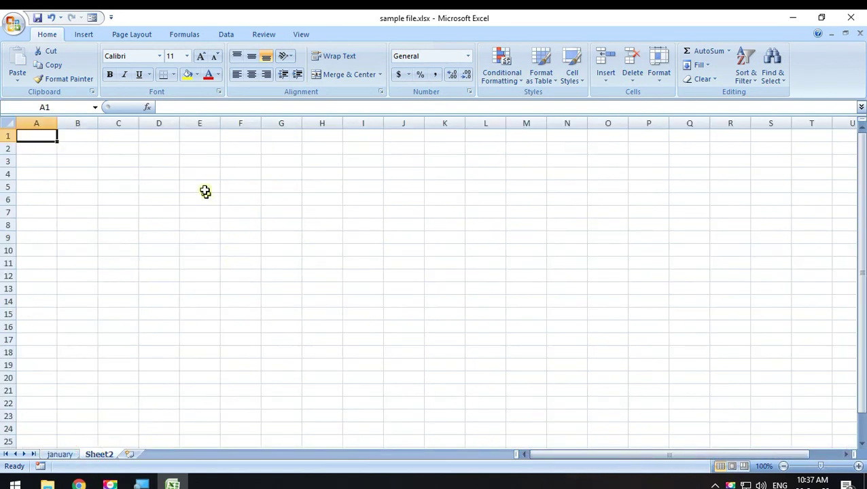
pyautogui.scroll(-12, 479, 306)
pyautogui.scroll(12, 480, 310)
pyautogui.click(299, 34)
pyautogui.click(171, 65)
pyautogui.click(336, 185)
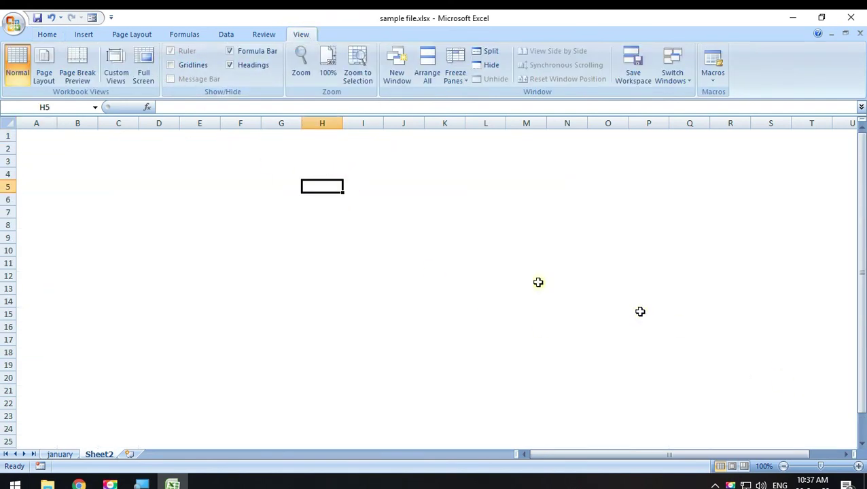
pyautogui.click(158, 189)
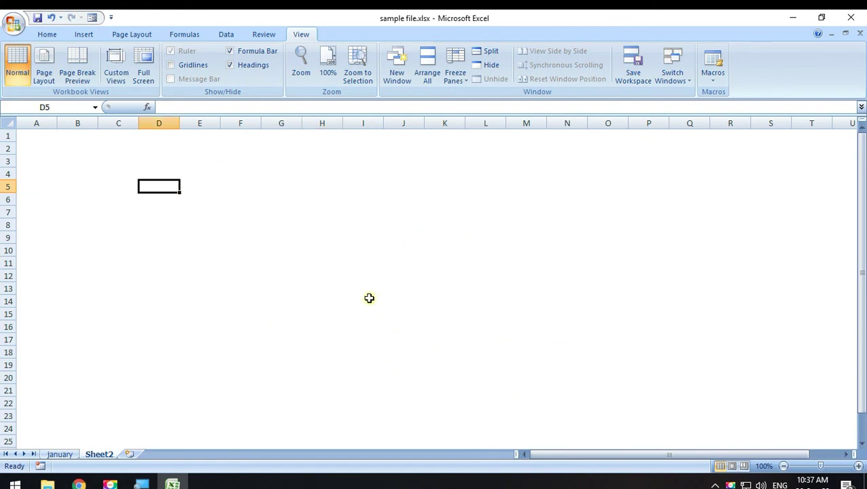
pyautogui.click(52, 36)
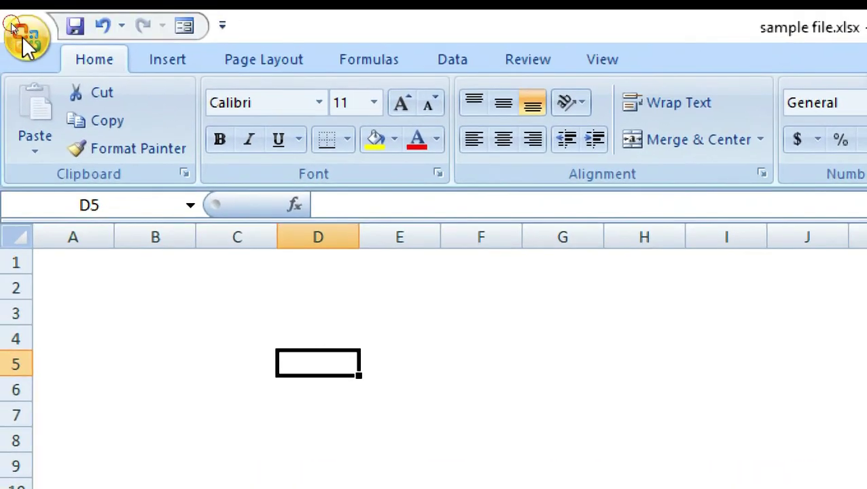
# - Print Preview the empty Sheet2 and move the nothing-to-print notice aside
pyautogui.click(27, 31)
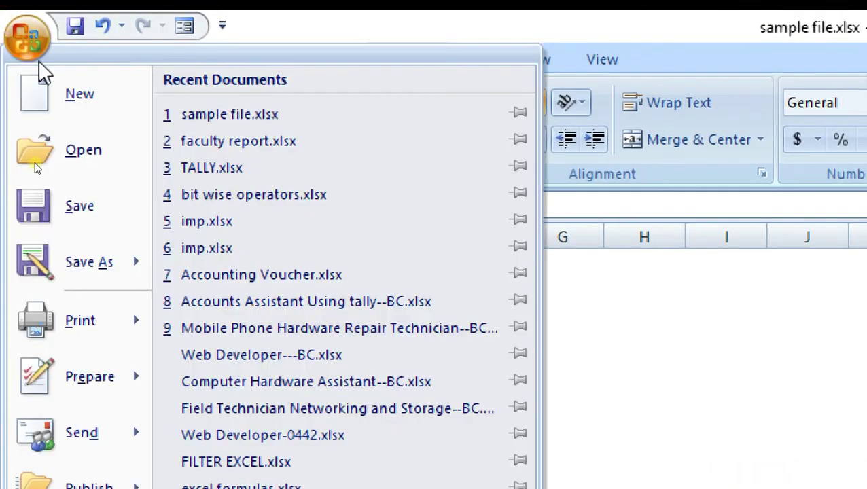
pyautogui.moveTo(81, 343)
pyautogui.click(265, 288)
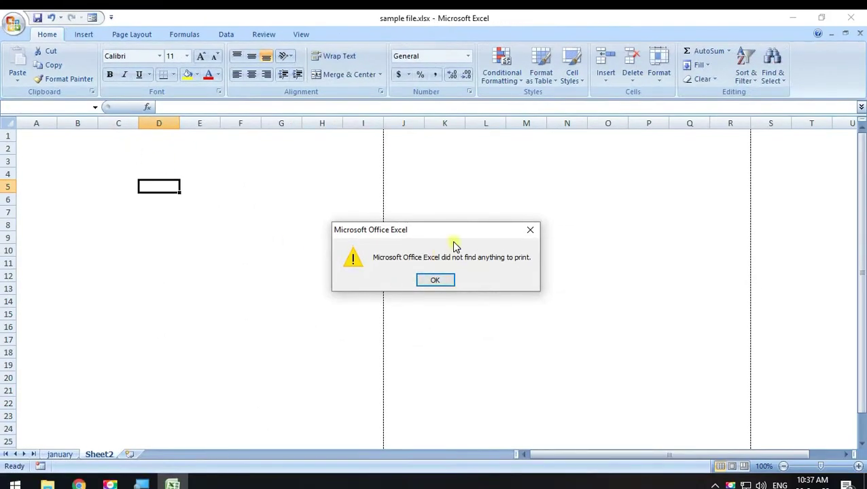
pyautogui.moveTo(452, 233); pyautogui.dragTo(467, 204)
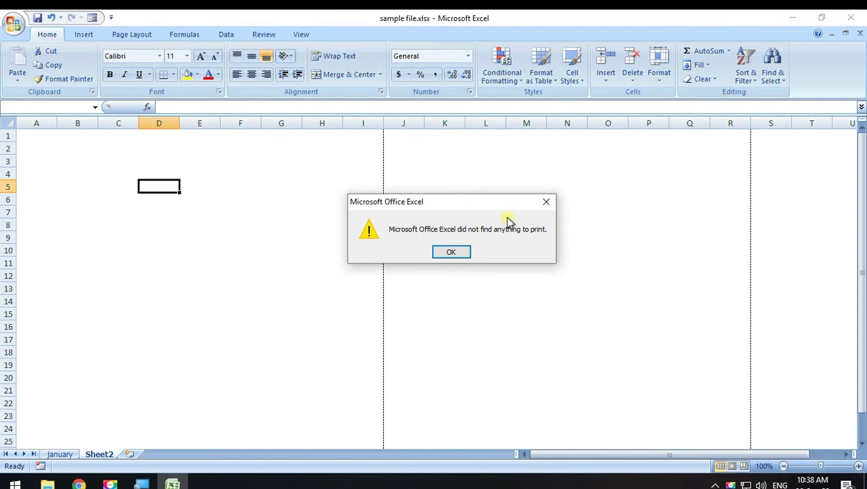
# - Close the nothing-to-print message and scroll to the page break below row 47
pyautogui.click(546, 202)
pyautogui.scroll(-3, 361, 174)
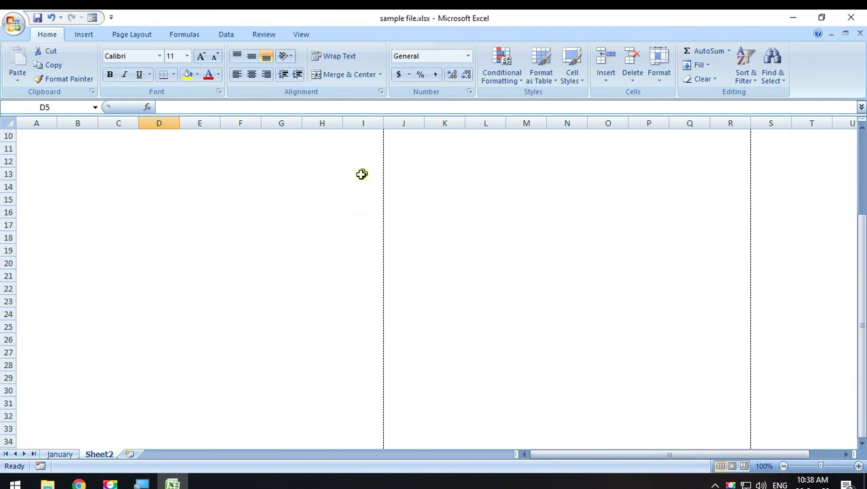
pyautogui.scroll(-5, 358, 236)
pyautogui.scroll(-3, 358, 237)
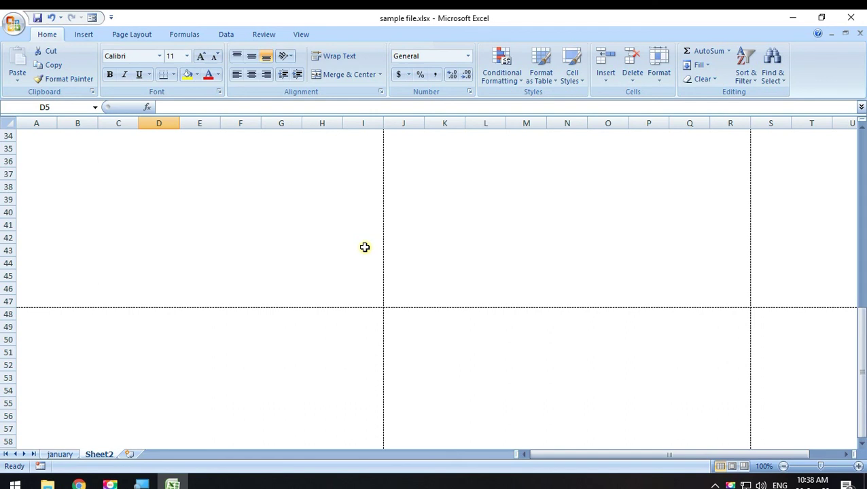
pyautogui.scroll(1, 329, 271)
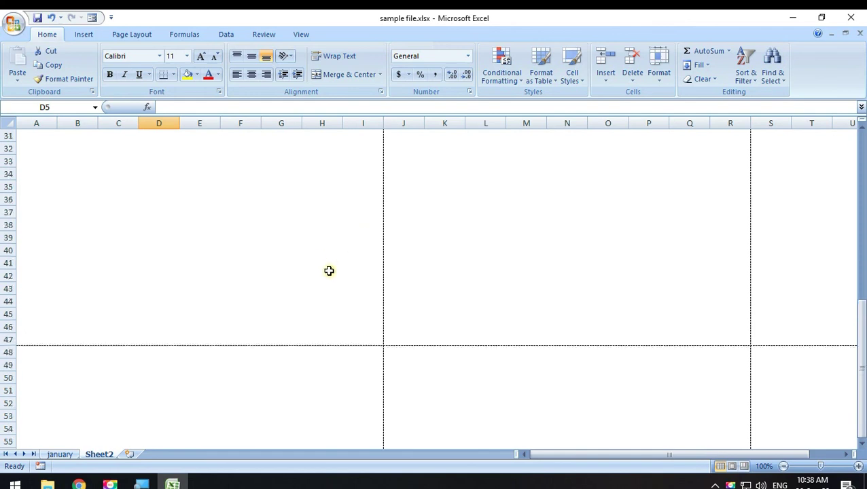
pyautogui.scroll(10, 337, 270)
pyautogui.scroll(-4, 338, 279)
pyautogui.scroll(-3, 363, 204)
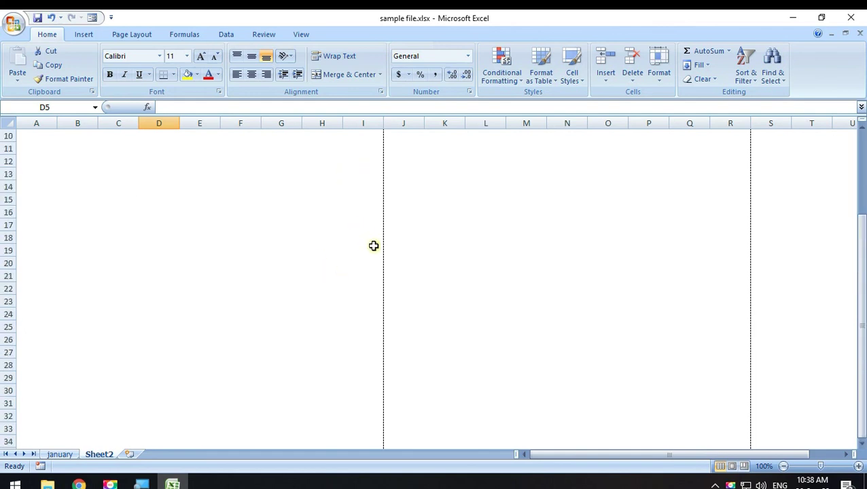
pyautogui.scroll(7, 374, 245)
pyautogui.scroll(-3, 321, 214)
pyautogui.scroll(-8, 299, 245)
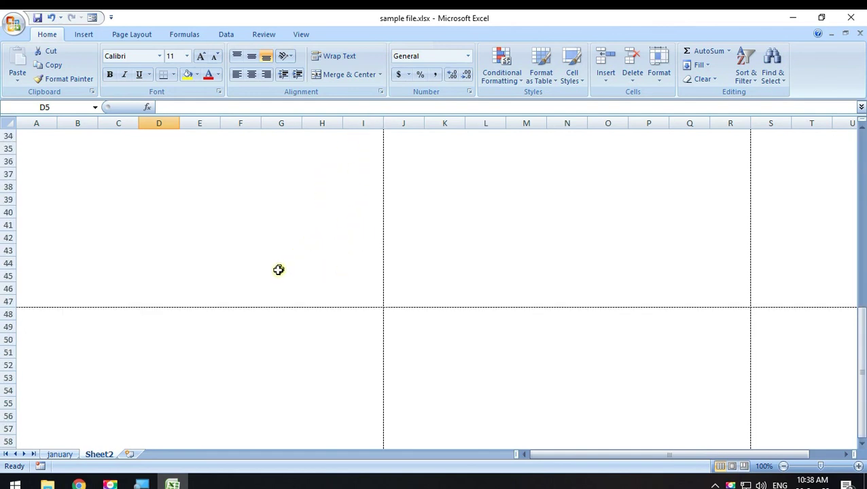
pyautogui.click(40, 301)
pyautogui.scroll(3, 101, 246)
pyautogui.scroll(6, 7, 205)
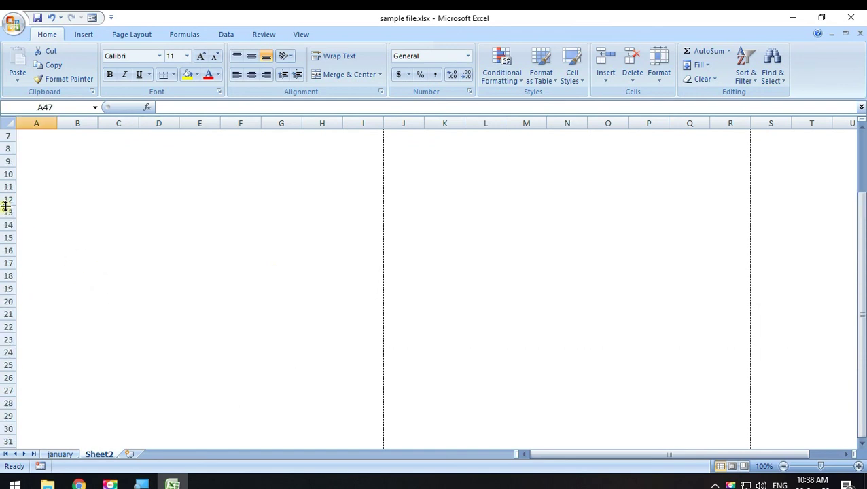
pyautogui.scroll(2, 31, 175)
# - Select the first page A1:I47, then the range J2:O15 and cell H8
pyautogui.moveTo(23, 140)
pyautogui.mouseDown()
pyautogui.moveTo(342, 480)
pyautogui.moveTo(398, 49)
pyautogui.moveTo(249, 412)
pyautogui.moveTo(285, 466)
pyautogui.moveTo(365, 327)
pyautogui.mouseUp()
pyautogui.scroll(5, 199, 329)
pyautogui.scroll(6, 199, 329)
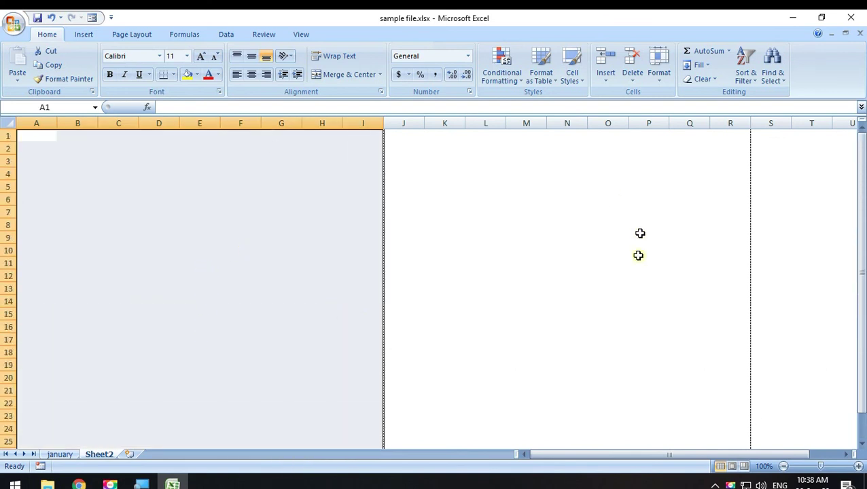
pyautogui.moveTo(409, 153); pyautogui.dragTo(614, 310)
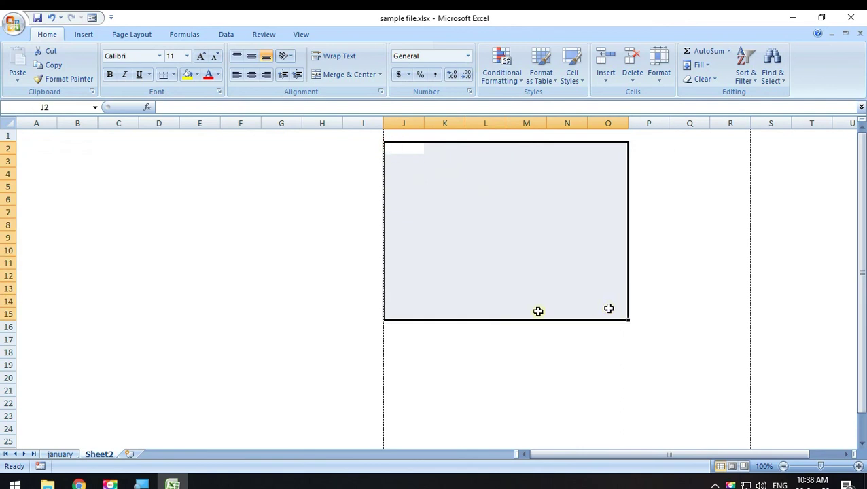
pyautogui.click(311, 225)
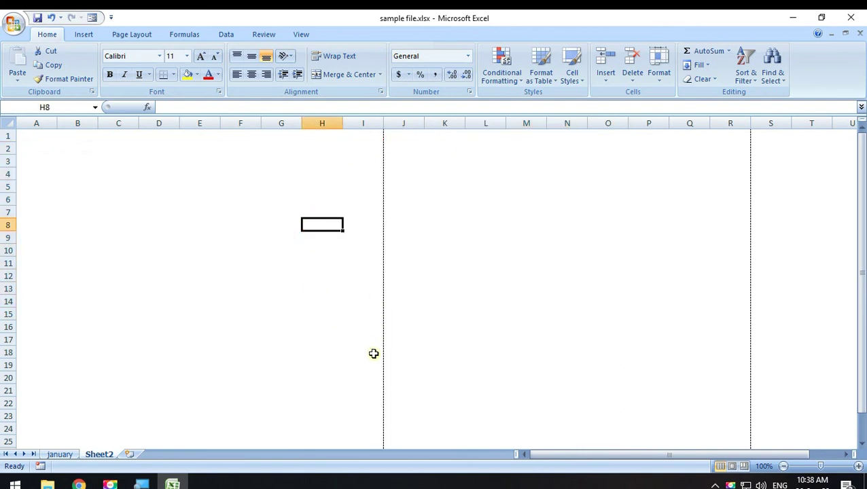
pyautogui.scroll(-6, 393, 277)
pyautogui.scroll(-7, 399, 277)
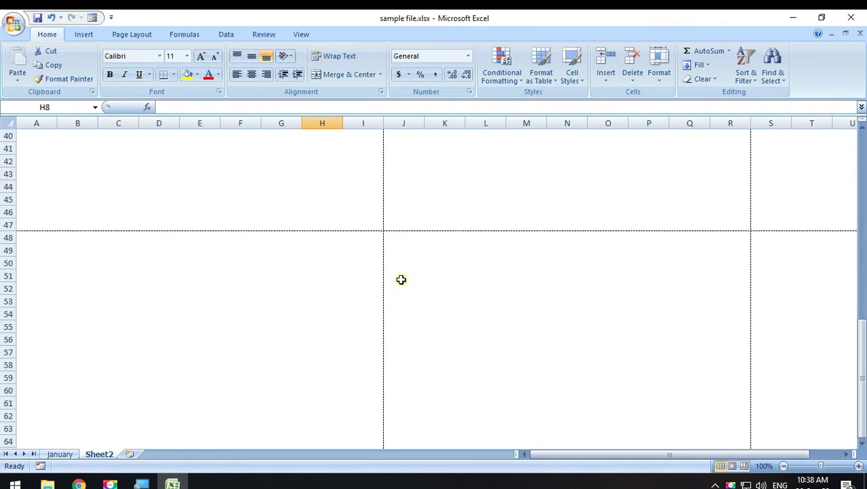
# - Turn Sheet2's gridlines back on and return to the Home ribbon
pyautogui.click(302, 34)
pyautogui.click(171, 65)
pyautogui.scroll(4, 396, 300)
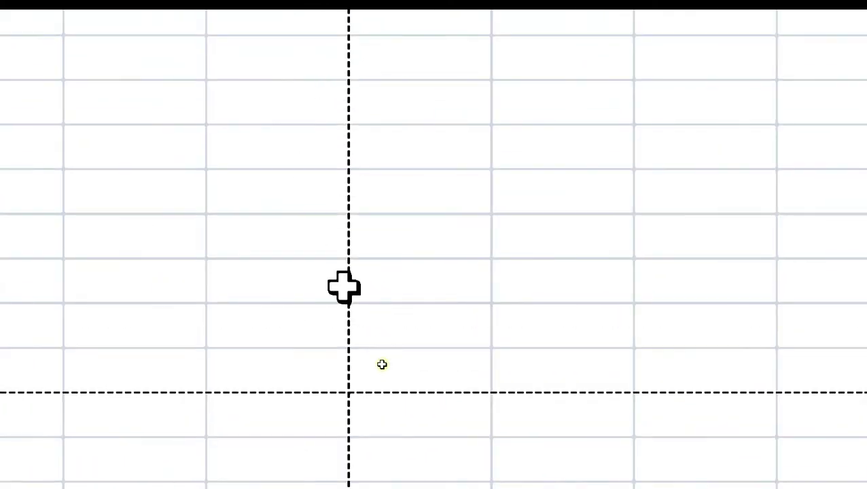
pyautogui.moveTo(435, 116); pyautogui.dragTo(676, 321)
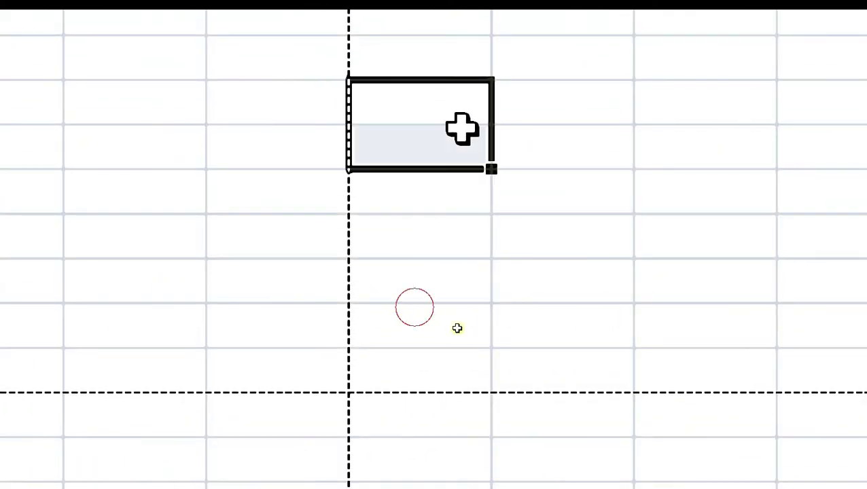
pyautogui.click(569, 231)
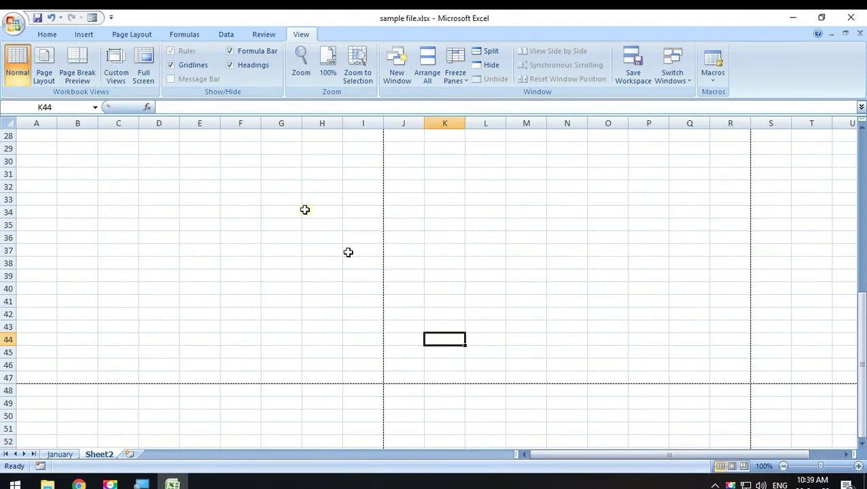
pyautogui.scroll(4, 203, 170)
pyautogui.scroll(5, 211, 179)
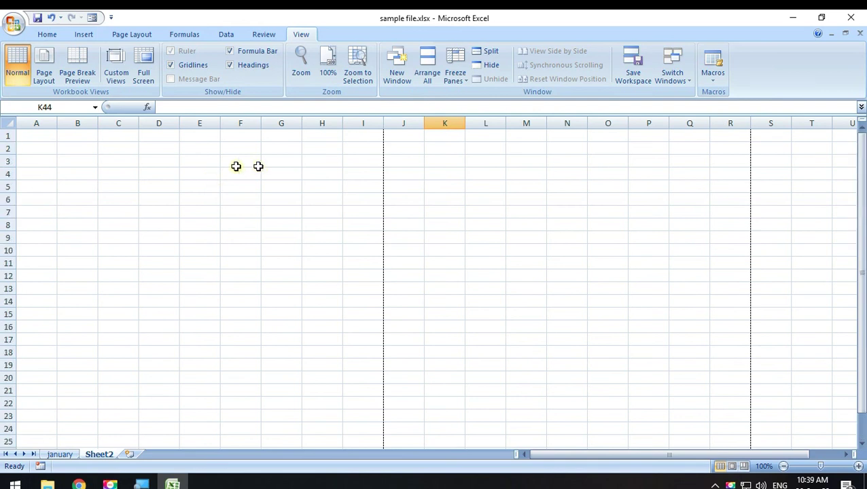
pyautogui.click(48, 38)
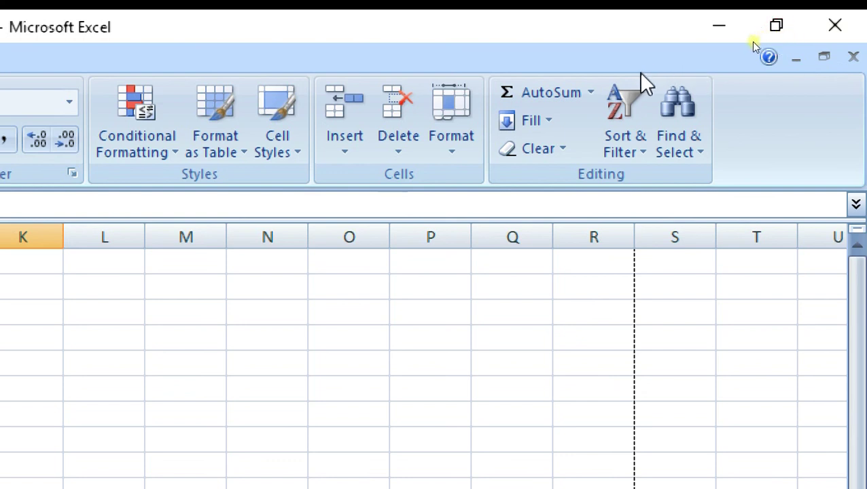
# - Restore the workbook window, move it right and up, then maximize it again
pyautogui.click(818, 65)
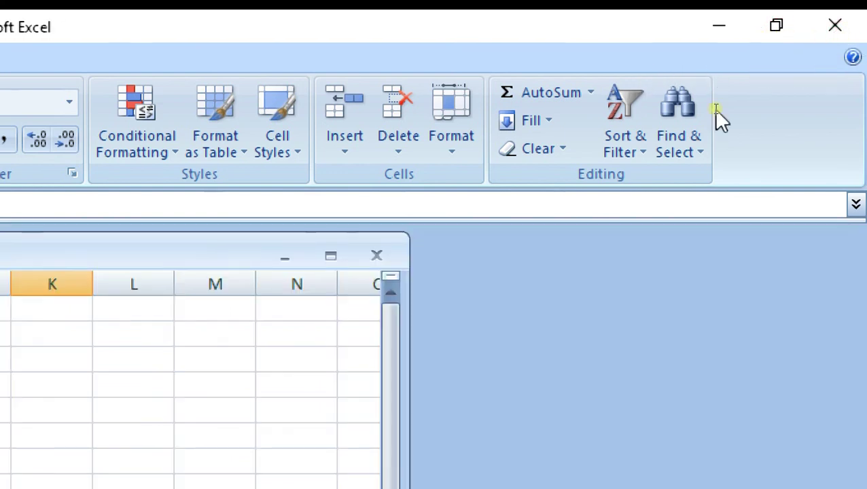
pyautogui.click(330, 256)
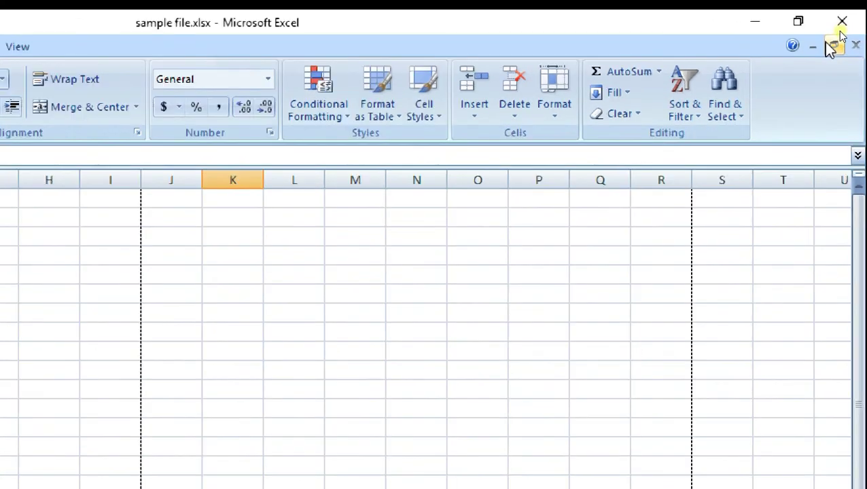
pyautogui.click(833, 45)
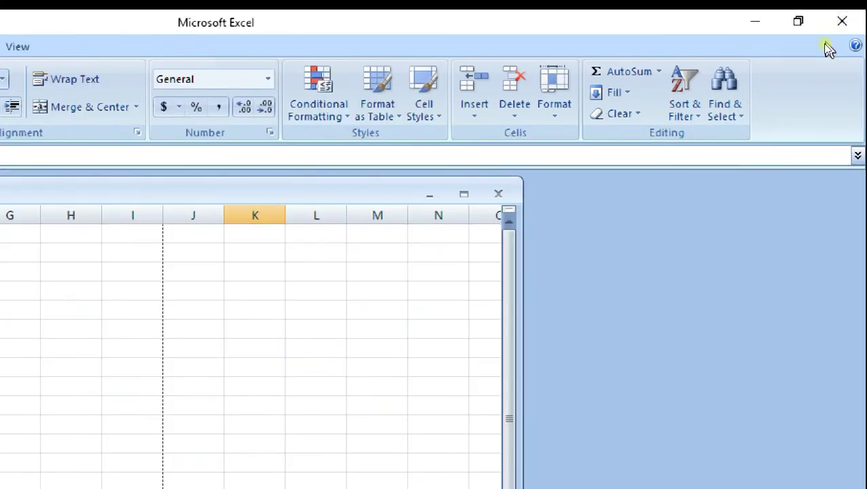
pyautogui.click(299, 214)
pyautogui.moveTo(331, 195); pyautogui.dragTo(497, 212)
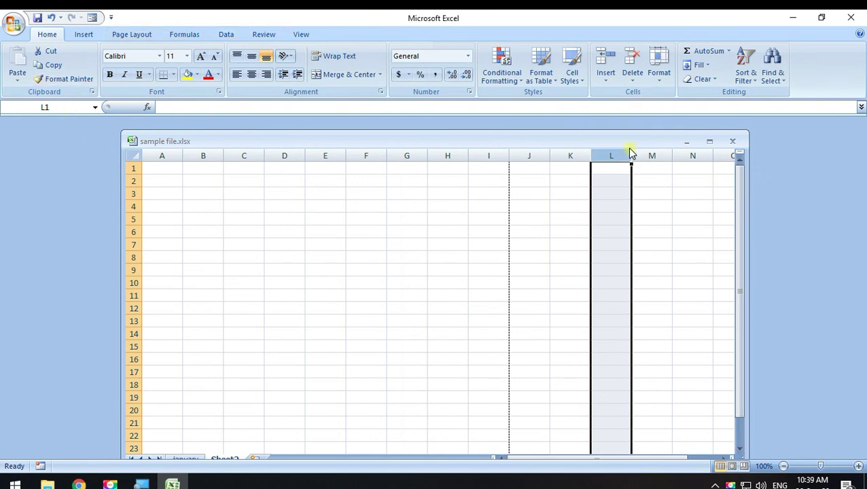
pyautogui.moveTo(632, 146); pyautogui.dragTo(635, 127)
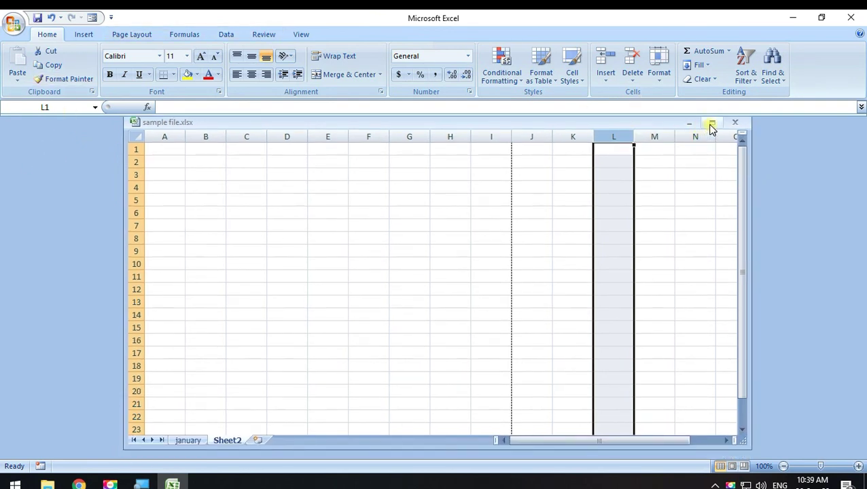
pyautogui.click(710, 124)
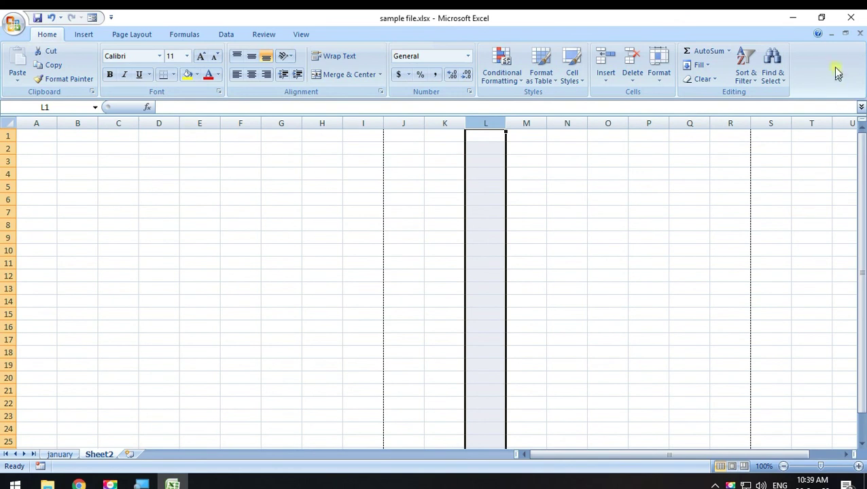
# - Minimize Excel and bring it back, then close sample file.xlsx without saving
pyautogui.click(845, 34)
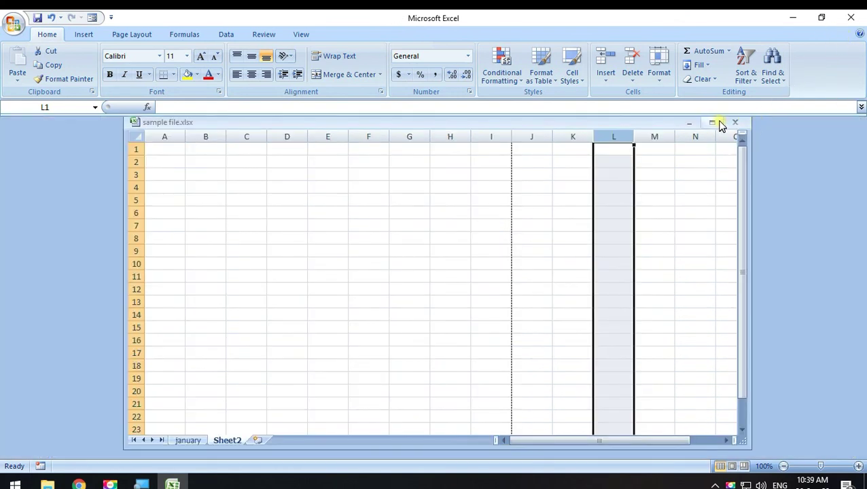
pyautogui.click(712, 122)
pyautogui.click(793, 18)
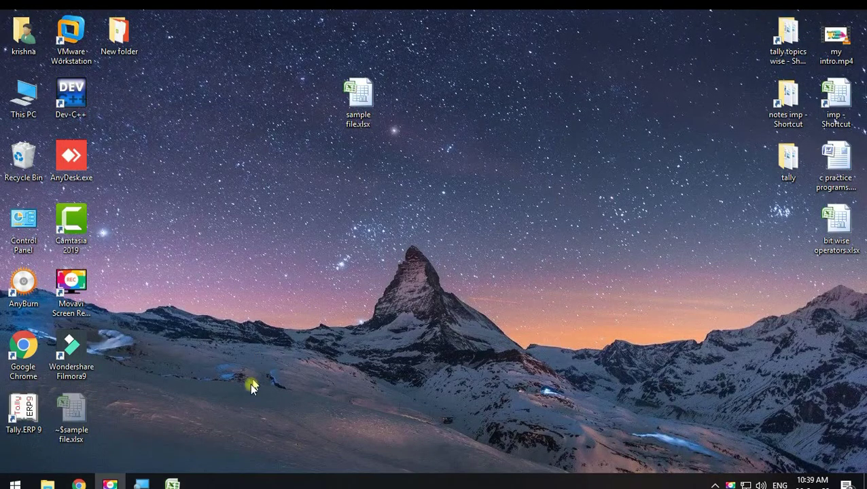
pyautogui.click(173, 484)
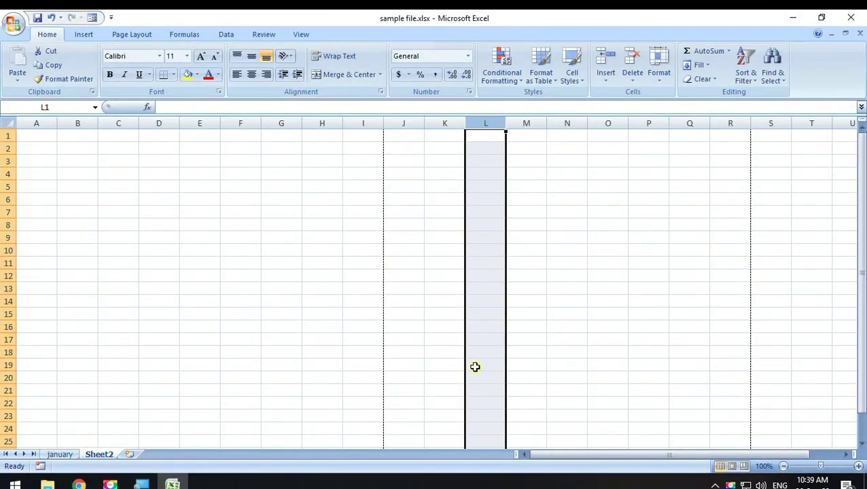
pyautogui.click(845, 33)
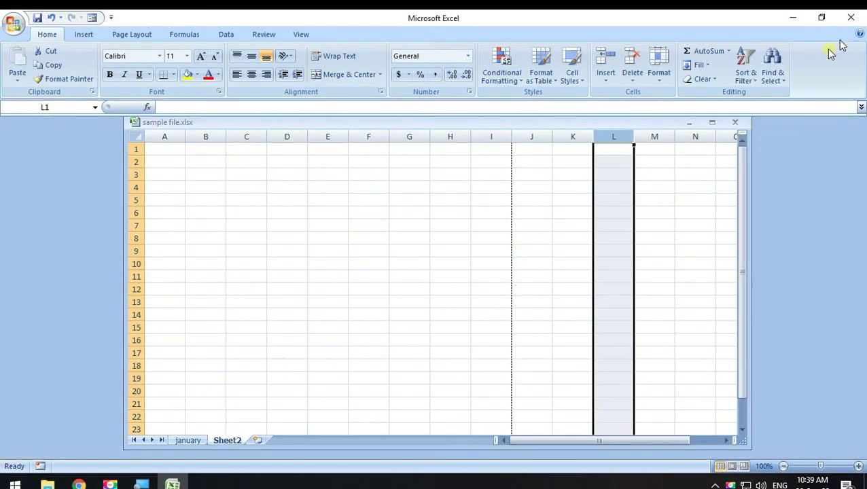
pyautogui.click(713, 123)
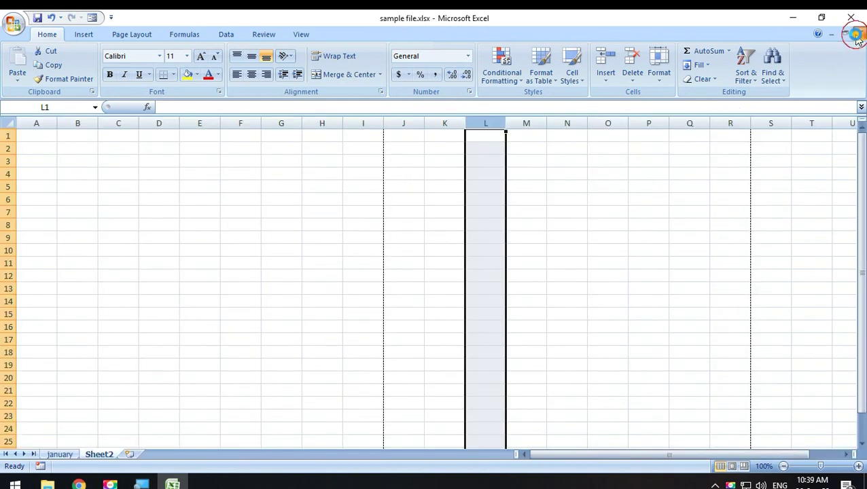
pyautogui.click(857, 35)
pyautogui.click(443, 279)
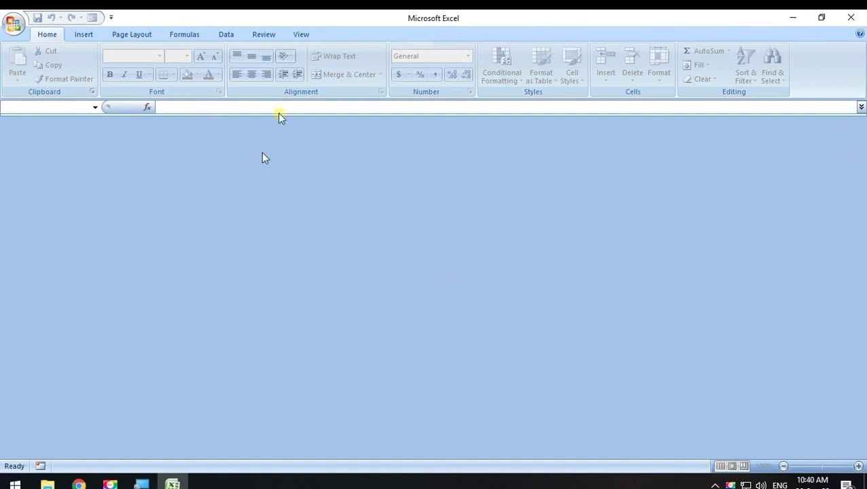
# - Create a blank workbook, Book1, and restore it to a floating window inside Excel
pyautogui.click(14, 26)
pyautogui.click(42, 59)
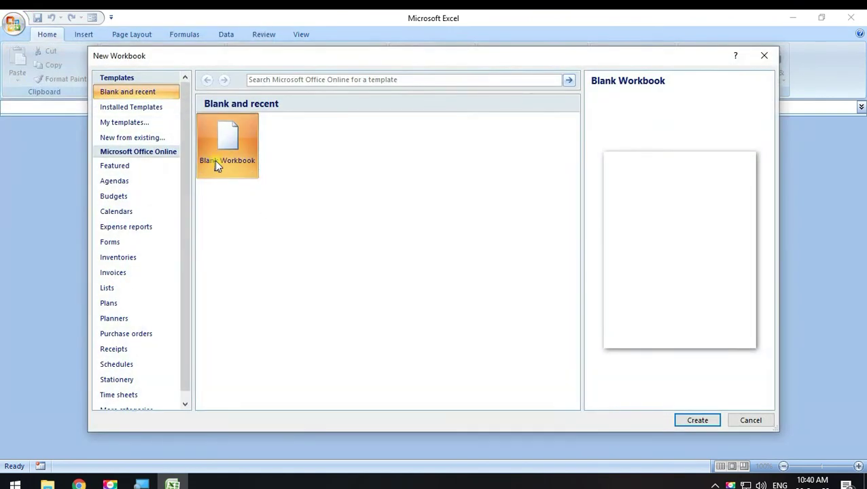
pyautogui.click(695, 421)
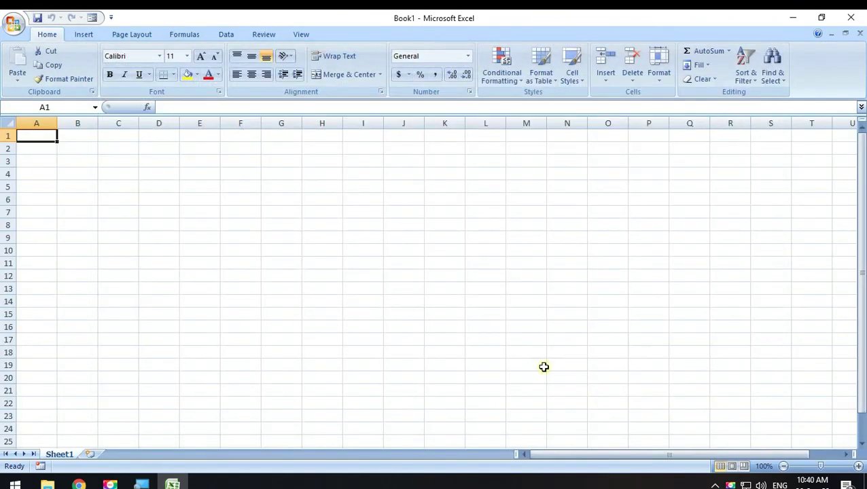
pyautogui.click(846, 33)
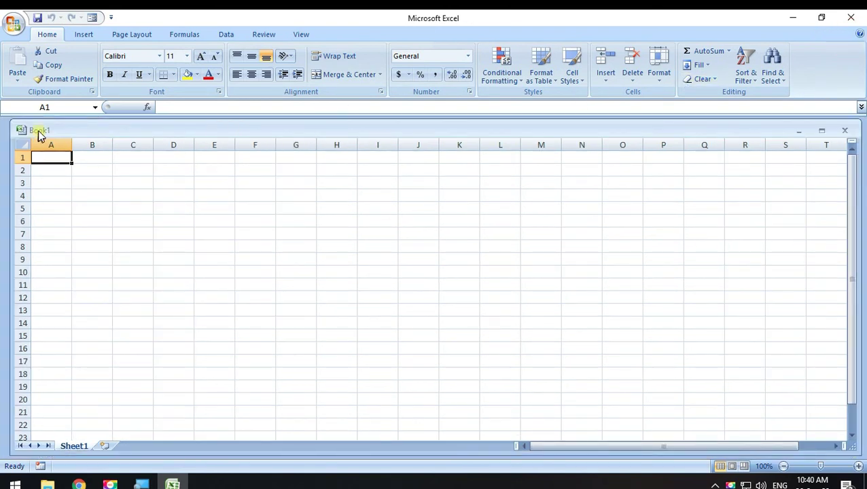
# - Create a second blank workbook, Book2, and rearrange the Book1 and Book2 windows
pyautogui.click(13, 24)
pyautogui.click(36, 52)
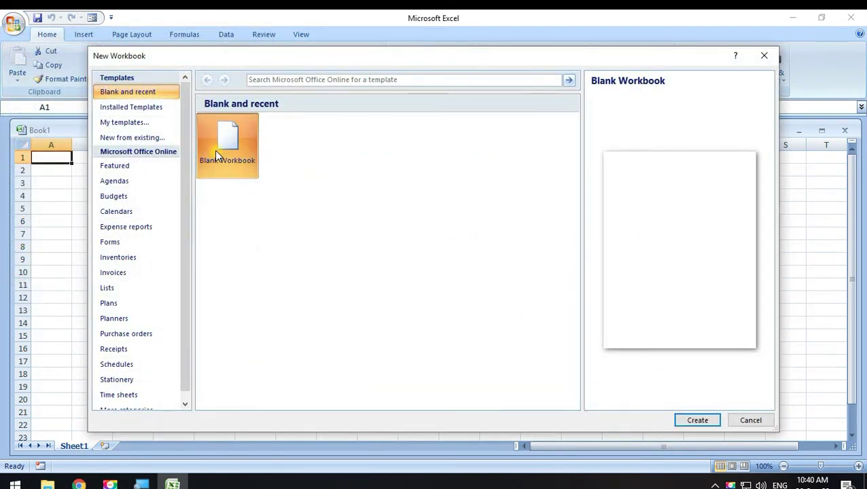
pyautogui.click(685, 422)
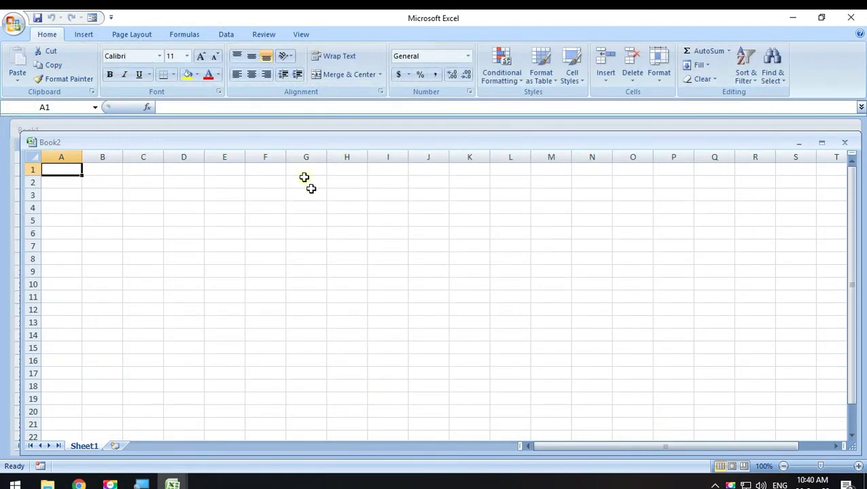
pyautogui.moveTo(307, 144); pyautogui.dragTo(439, 185)
pyautogui.moveTo(345, 132); pyautogui.dragTo(345, 137)
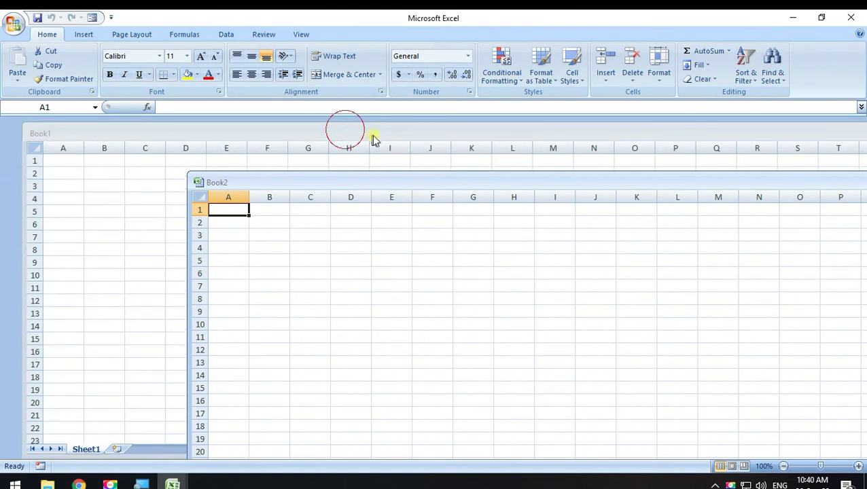
pyautogui.moveTo(410, 181); pyautogui.dragTo(228, 159)
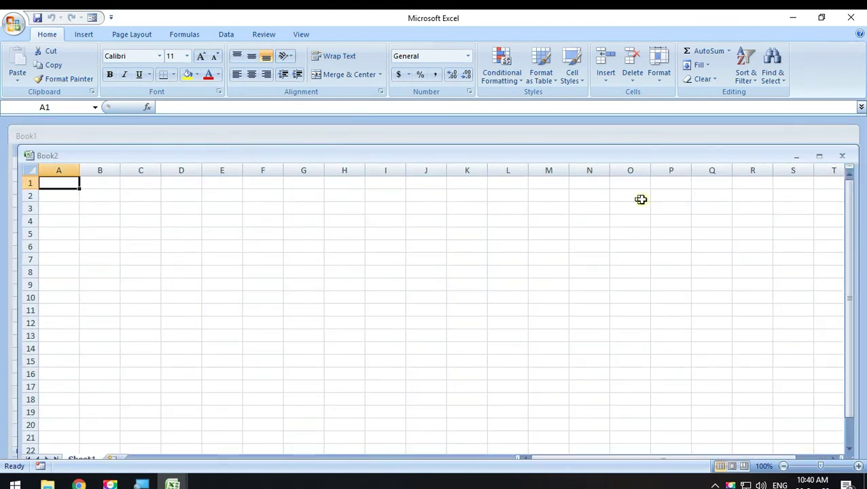
# - Maximize Book2, restore it, then bring Book1 forward and maximize it
pyautogui.click(817, 157)
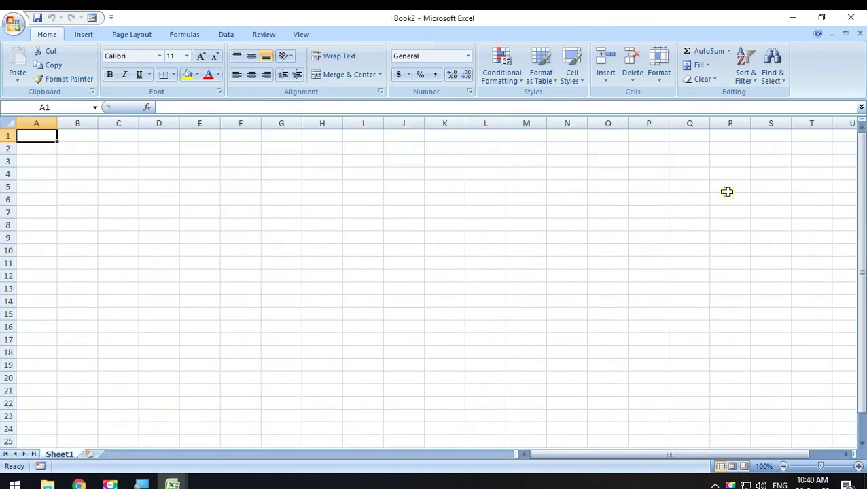
pyautogui.click(846, 35)
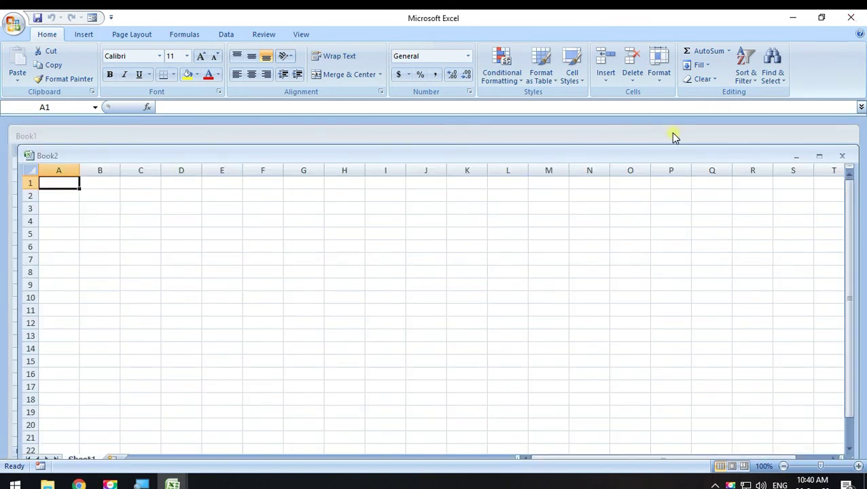
pyautogui.click(675, 137)
pyautogui.click(815, 136)
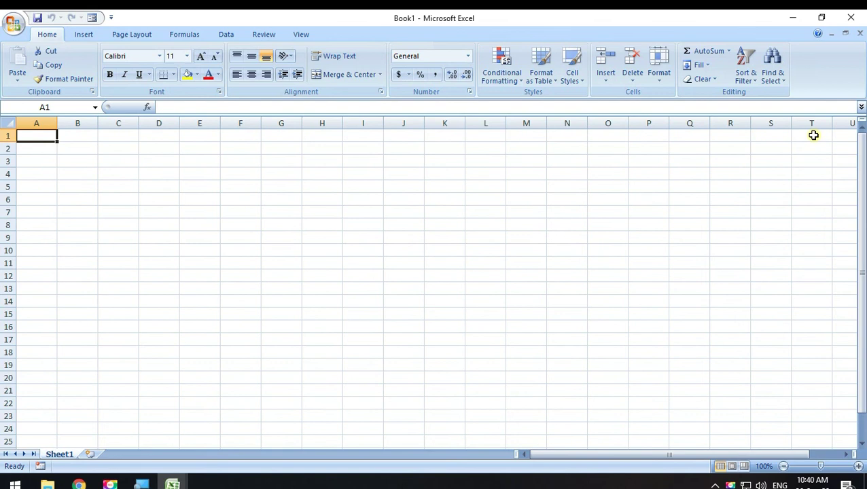
# - Switch between Book1 and Book2 from the taskbar, then close Book2
pyautogui.moveTo(174, 482)
pyautogui.click(124, 421)
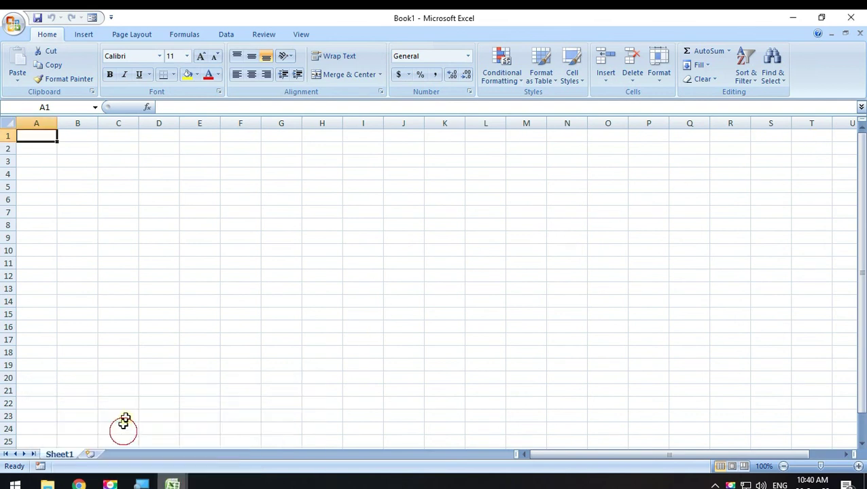
pyautogui.click(244, 422)
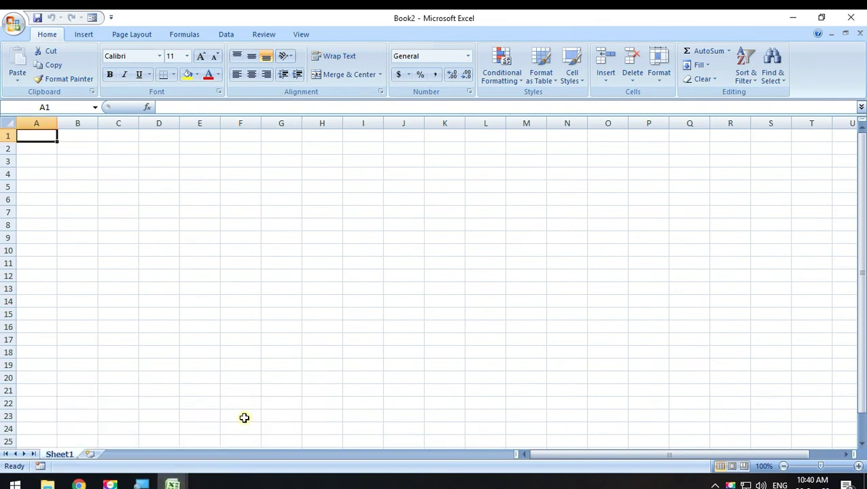
pyautogui.click(860, 34)
# - Close Book1, create blank workbook Book3, and select cells H6 and B4
pyautogui.click(860, 34)
pyautogui.click(15, 26)
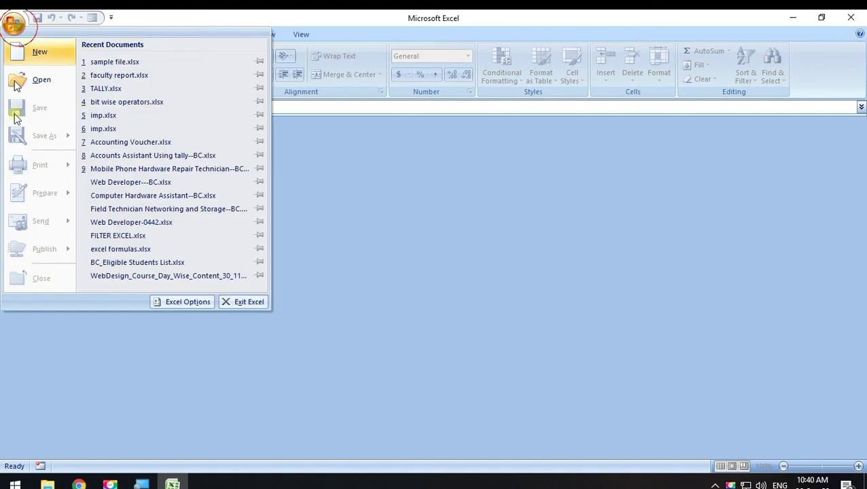
pyautogui.click(28, 58)
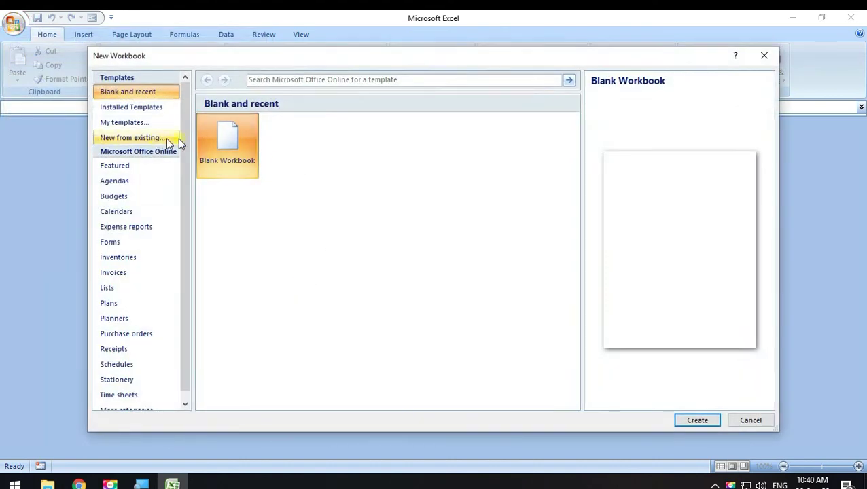
pyautogui.moveTo(279, 57); pyautogui.dragTo(199, 32)
pyautogui.click(155, 111)
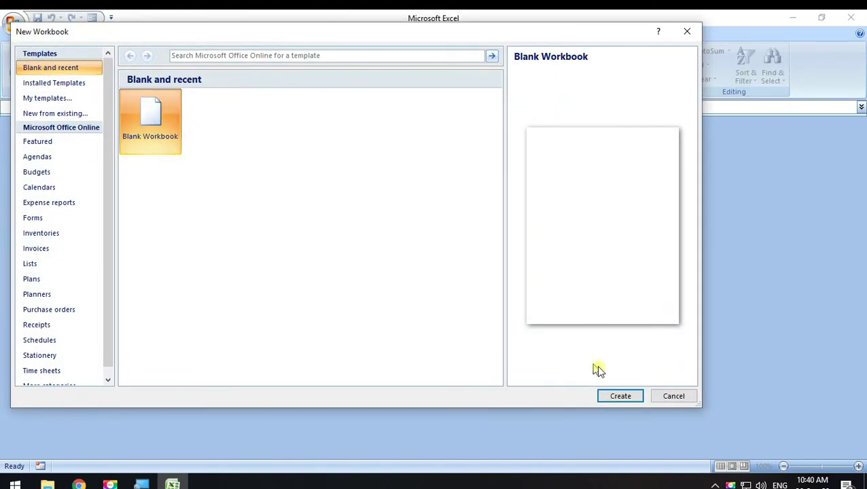
pyautogui.click(615, 396)
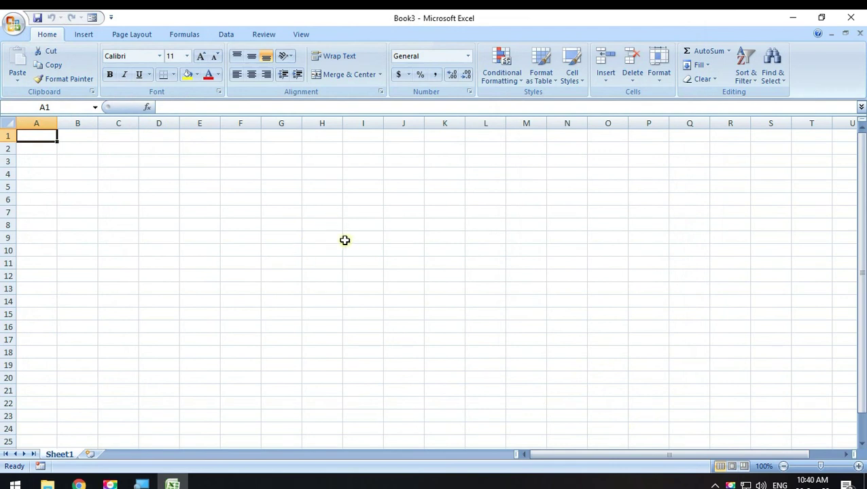
pyautogui.click(319, 199)
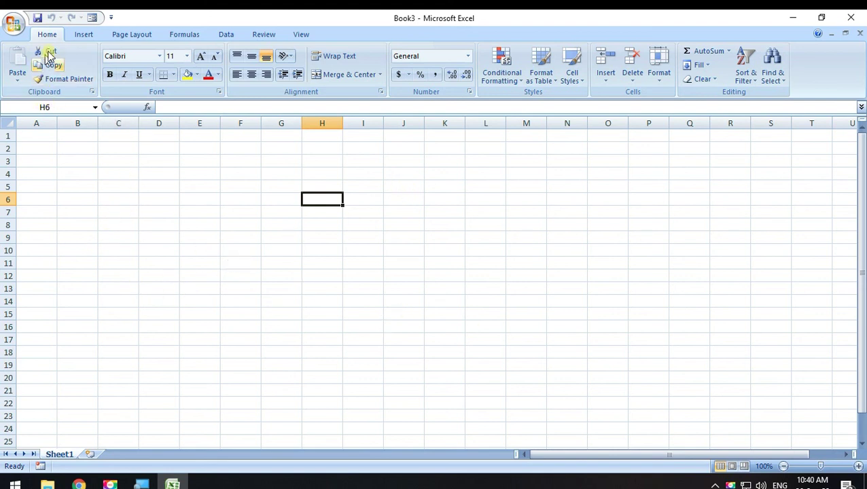
pyautogui.click(74, 178)
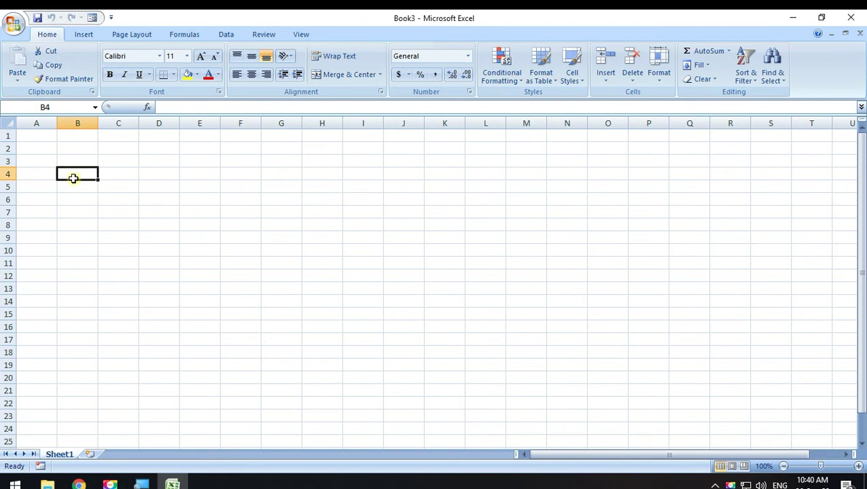